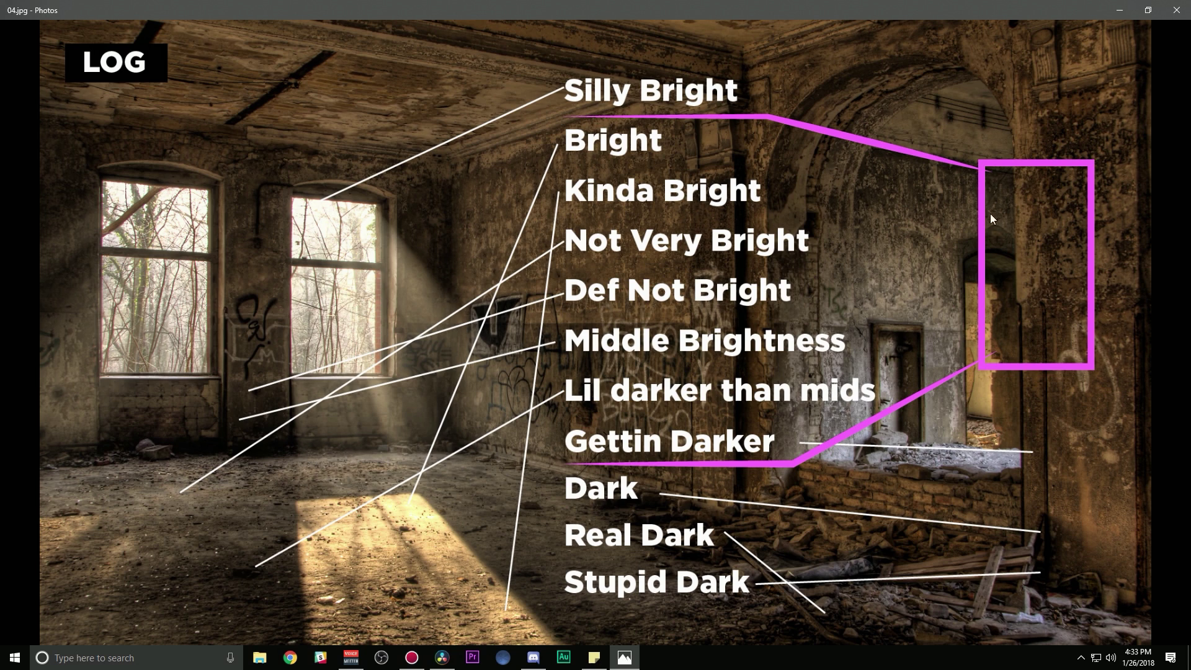
- Advance Photos to the 05.jpg LOG brightness chart
{"action": "key", "text": "Right"}
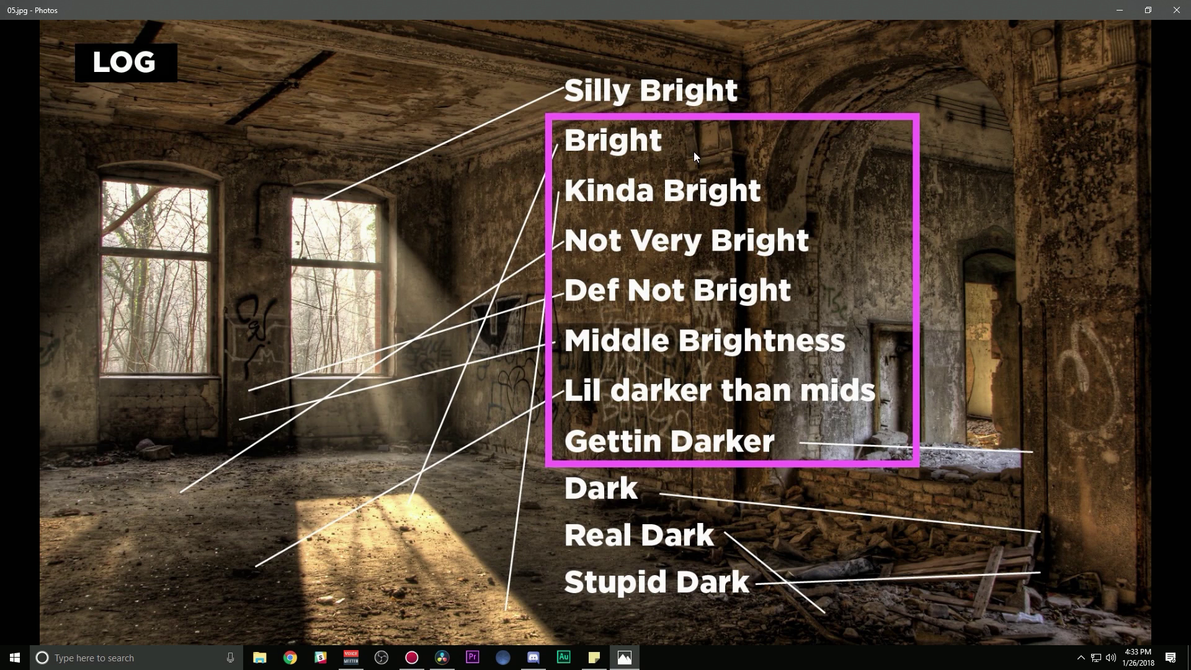
- Close the photo viewer, hide the clip thumbnails, and play and scrub through the log clips
{"action": "key", "text": "alt+F4"}
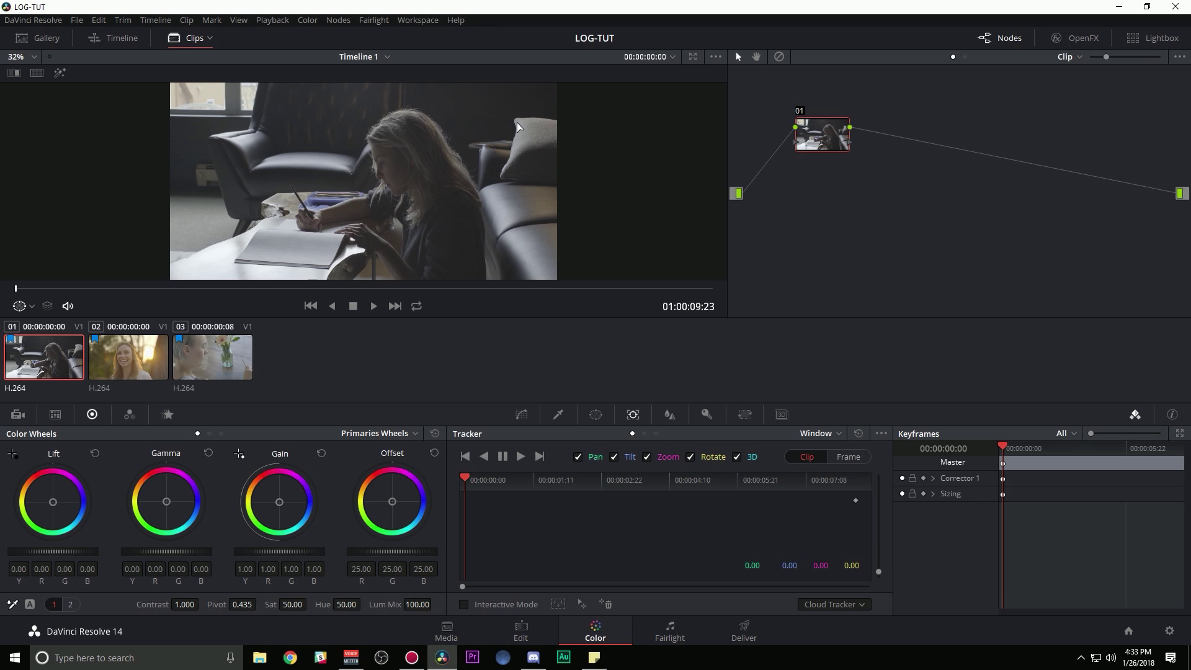
{"action": "left_click", "coordinate": [187, 42]}
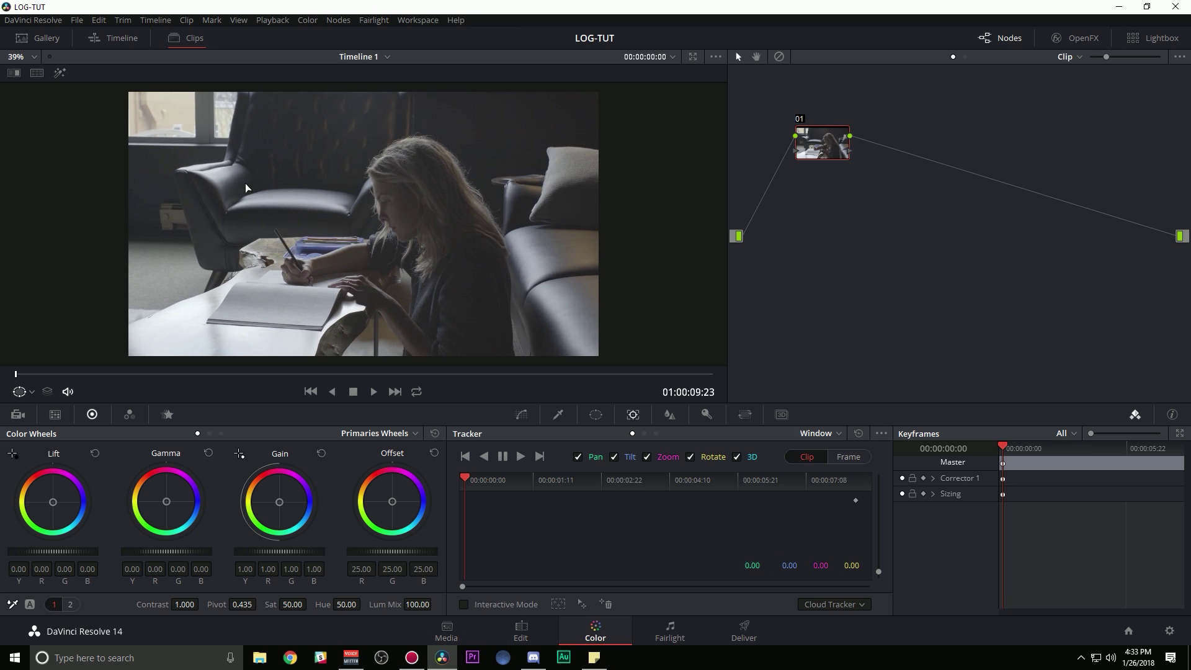
{"action": "key", "text": "space"}
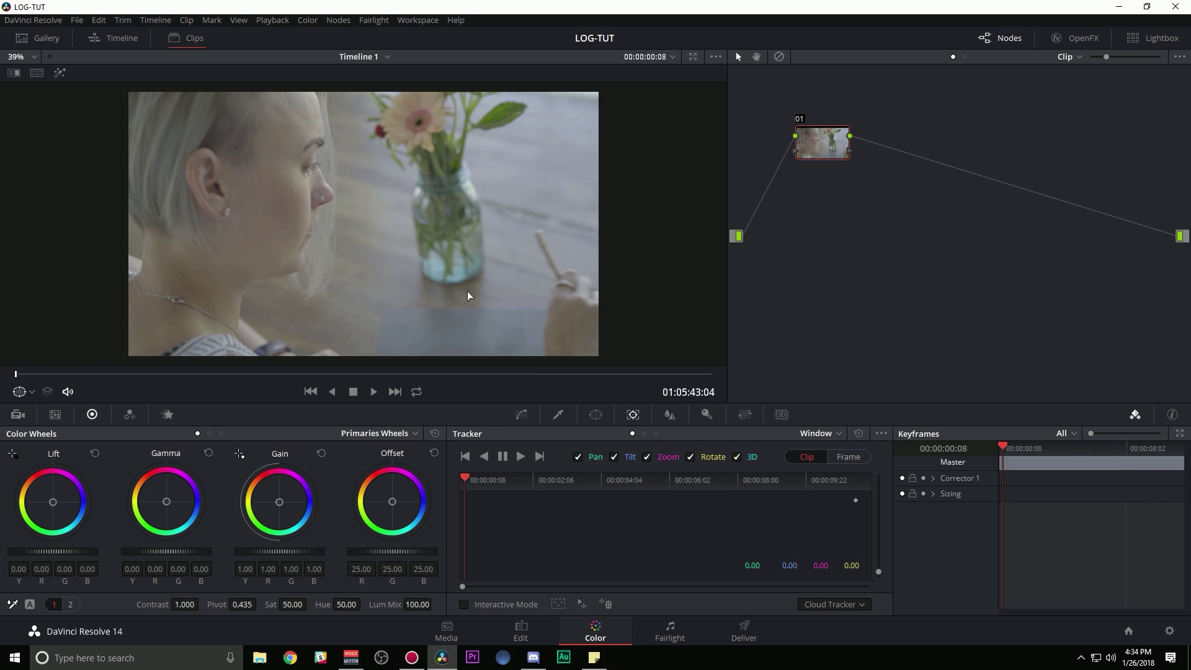
{"action": "left_click_drag", "start_coordinate": [292, 375], "coordinate": [639, 376]}
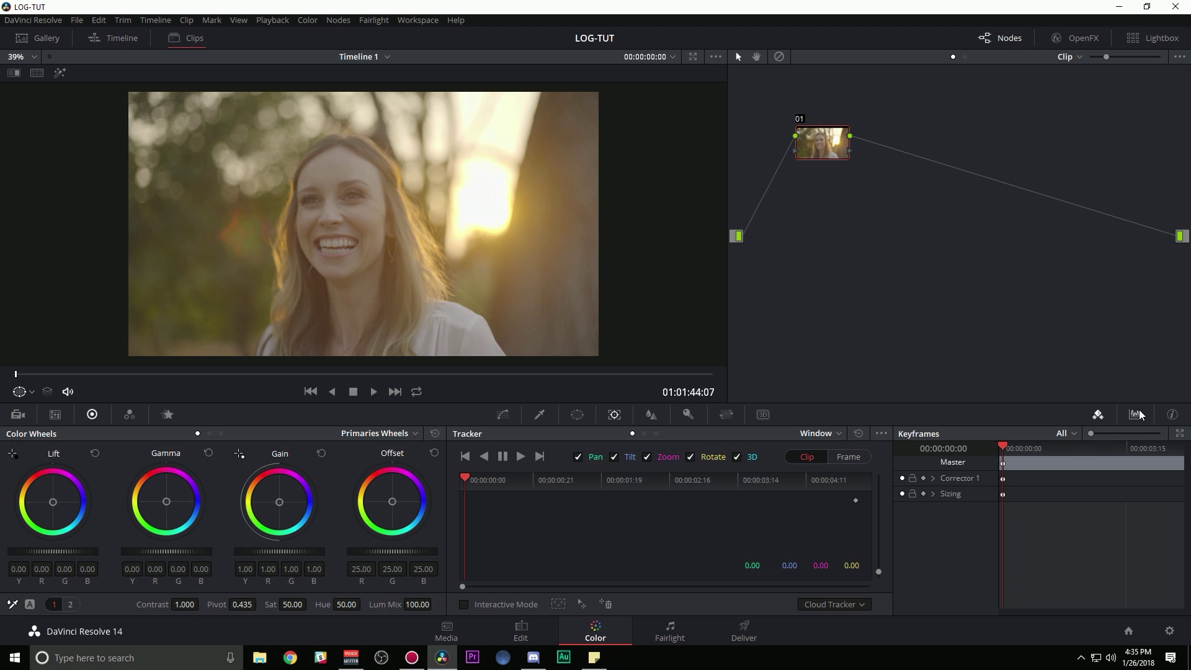
- Show the RGB parade scope, return to clip 01, and add serial node 02
{"action": "left_click", "coordinate": [1137, 414]}
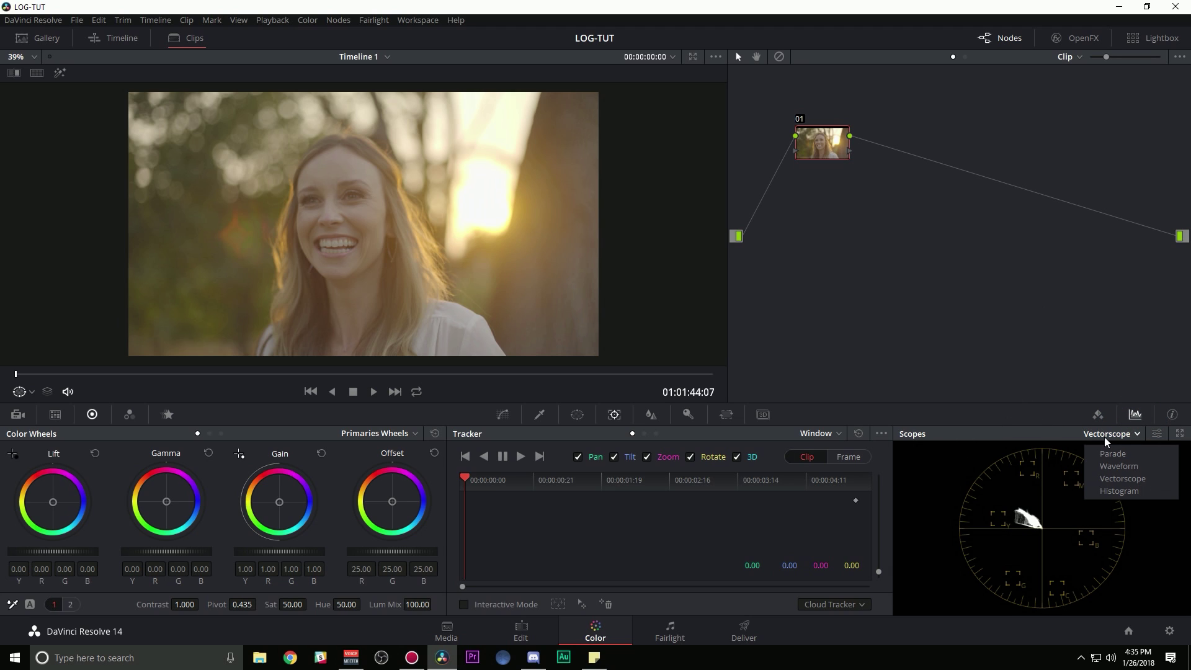
{"action": "left_click", "coordinate": [1112, 454]}
{"action": "key", "text": "Up"}
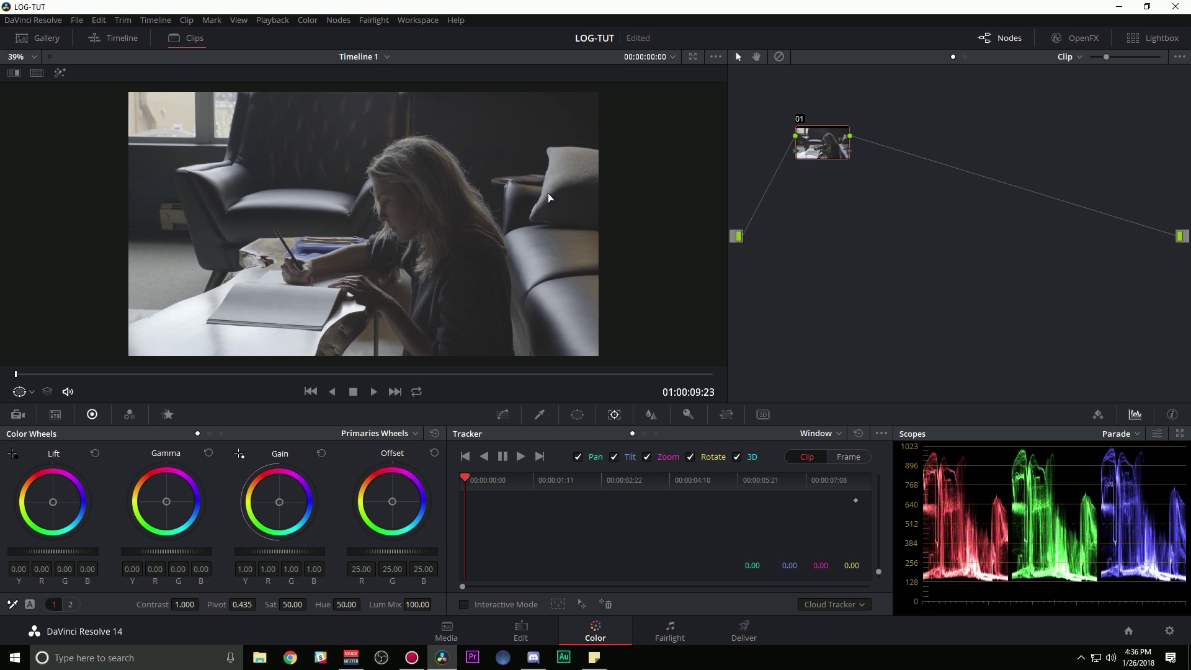
{"action": "key", "text": "alt+s"}
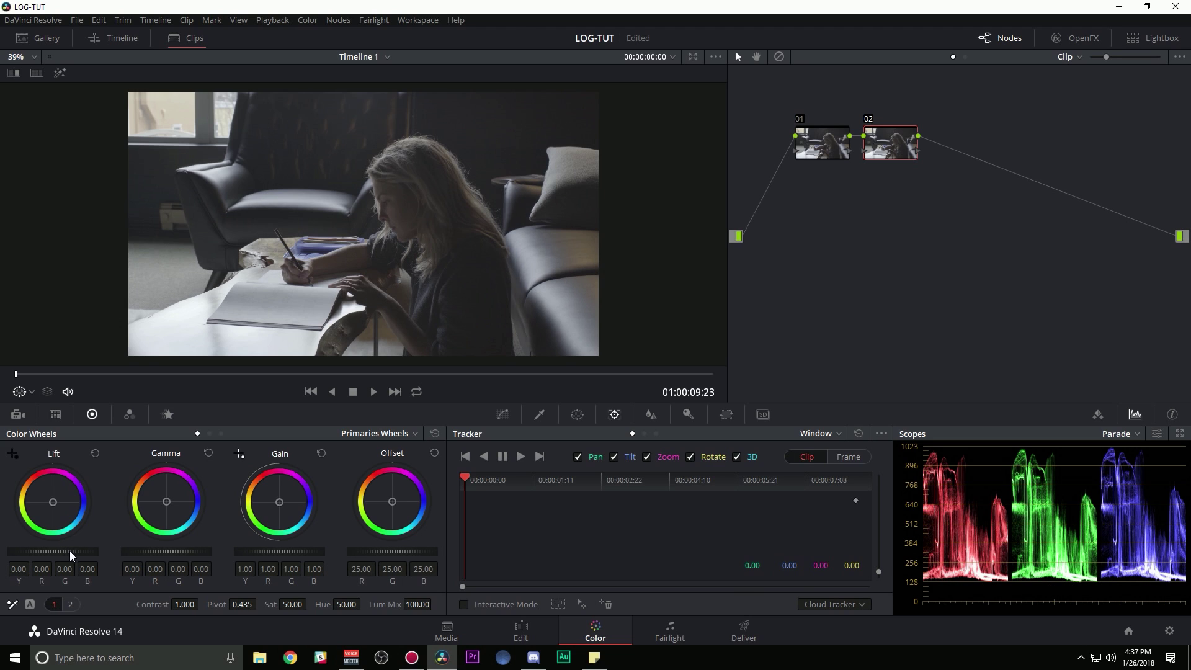
- Lower node 02's Lift to -0.07 and set Gain to 1.01
{"action": "scroll", "coordinate": [69, 551], "scroll_direction": "down", "scroll_amount": 3}
{"action": "scroll", "coordinate": [70, 551], "scroll_direction": "down", "scroll_amount": 2}
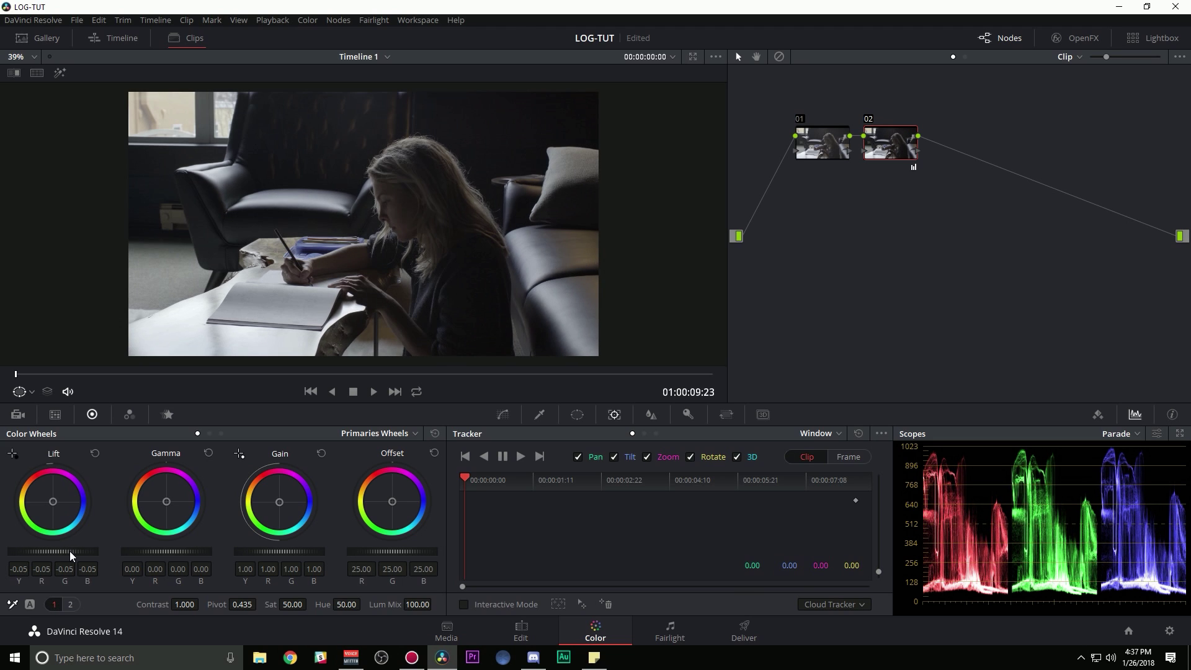
{"action": "scroll", "coordinate": [69, 551], "scroll_direction": "down", "scroll_amount": 1}
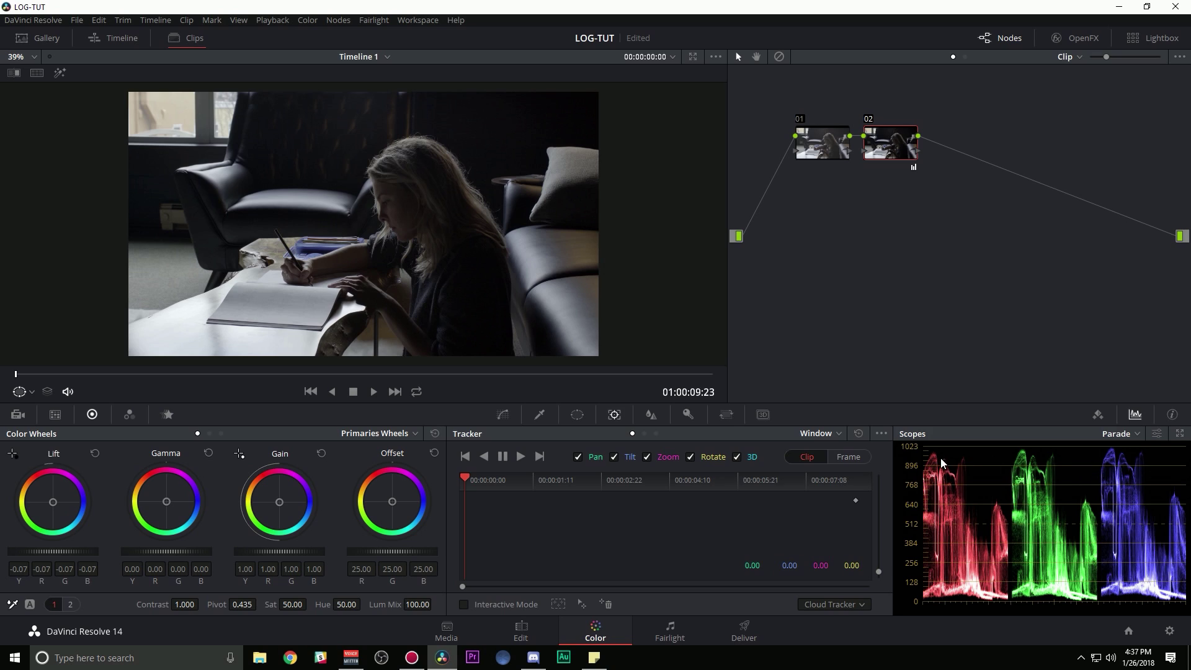
{"action": "left_click_drag", "start_coordinate": [277, 555], "coordinate": [285, 552]}
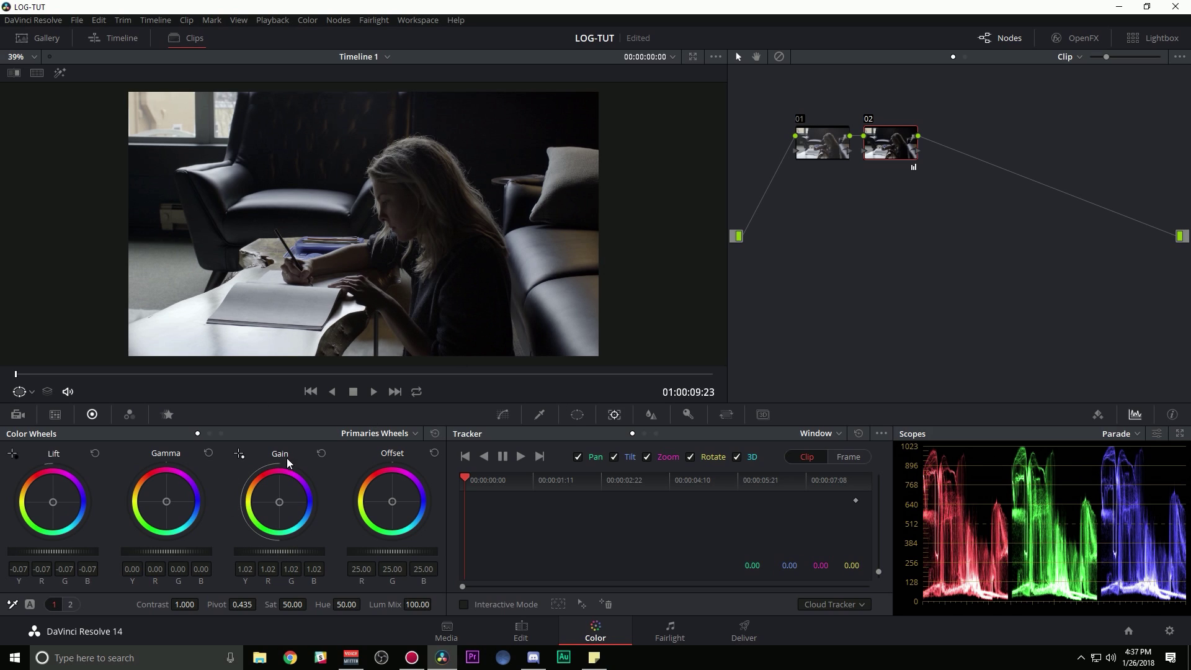
{"action": "scroll", "coordinate": [284, 550], "scroll_direction": "up", "scroll_amount": 20}
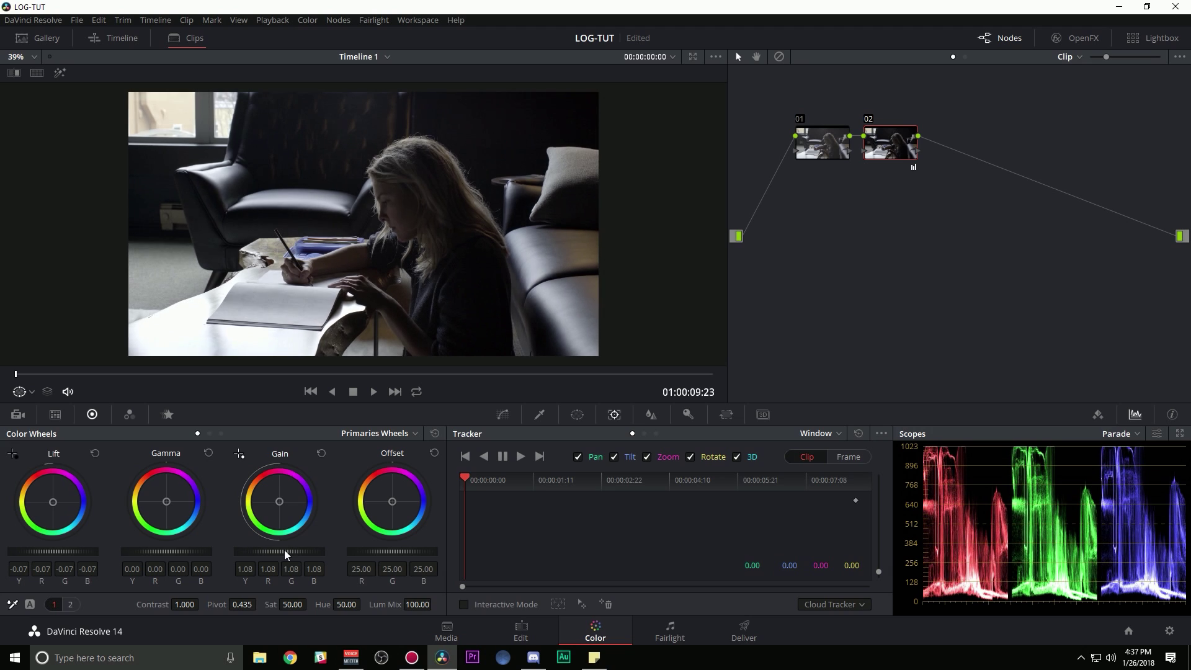
{"action": "scroll", "coordinate": [284, 550], "scroll_direction": "up", "scroll_amount": 3}
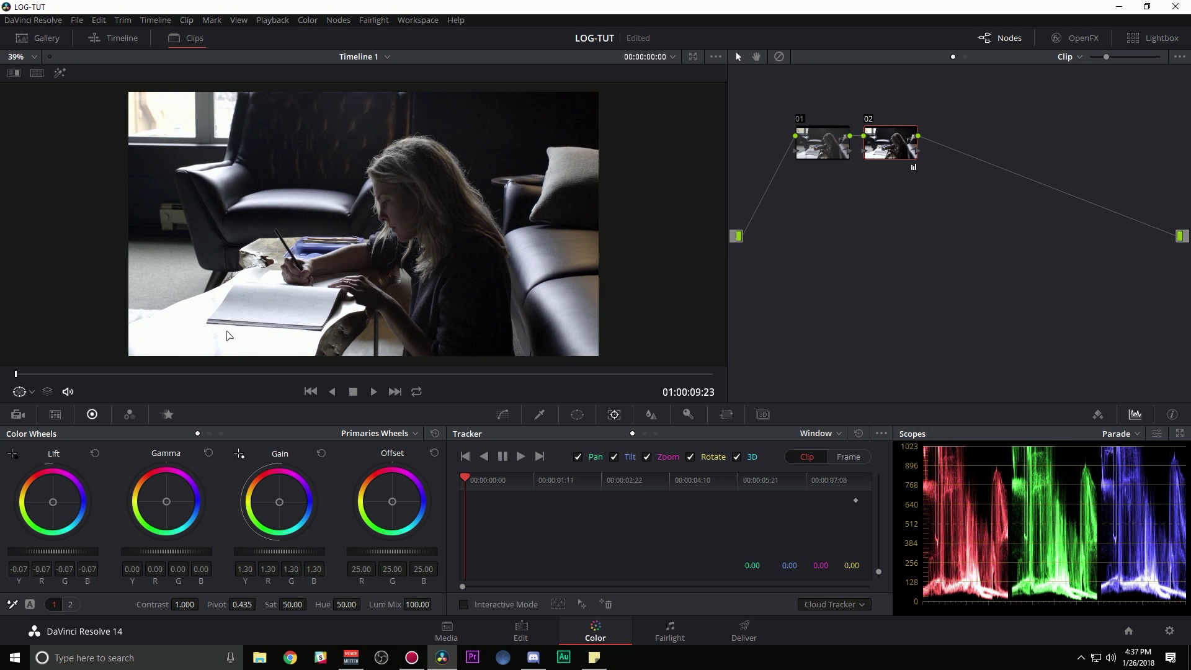
- Pop the parade scope out into a separate window, then dock it back
{"action": "left_click", "coordinate": [1179, 433]}
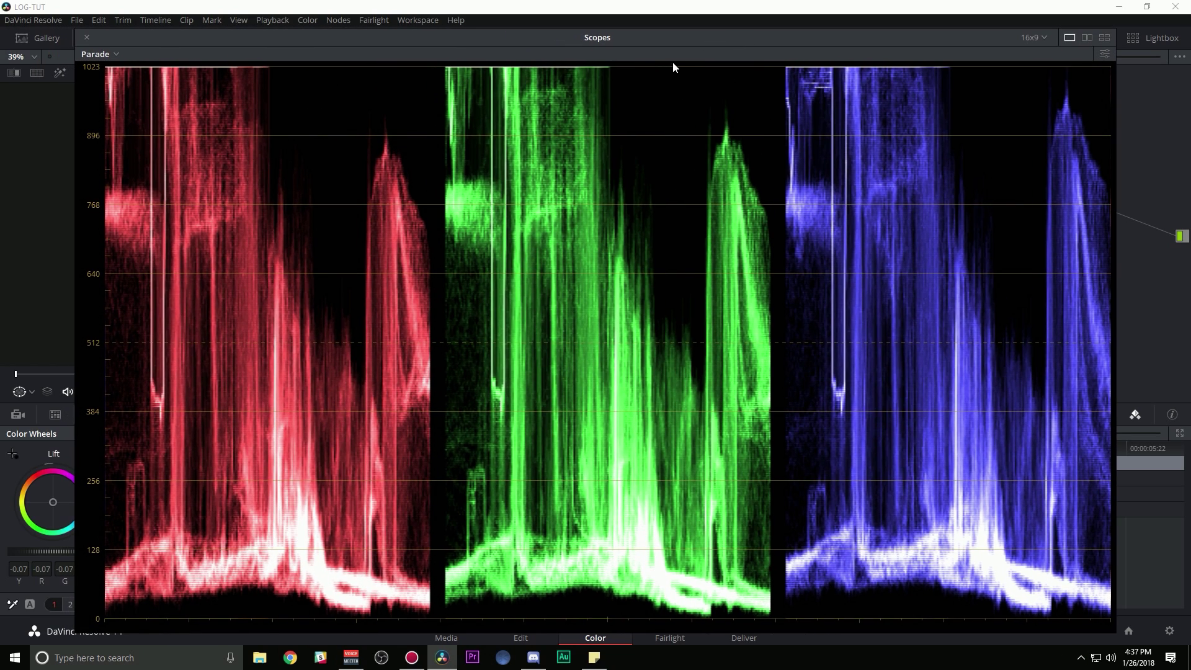
{"action": "left_click", "coordinate": [87, 37]}
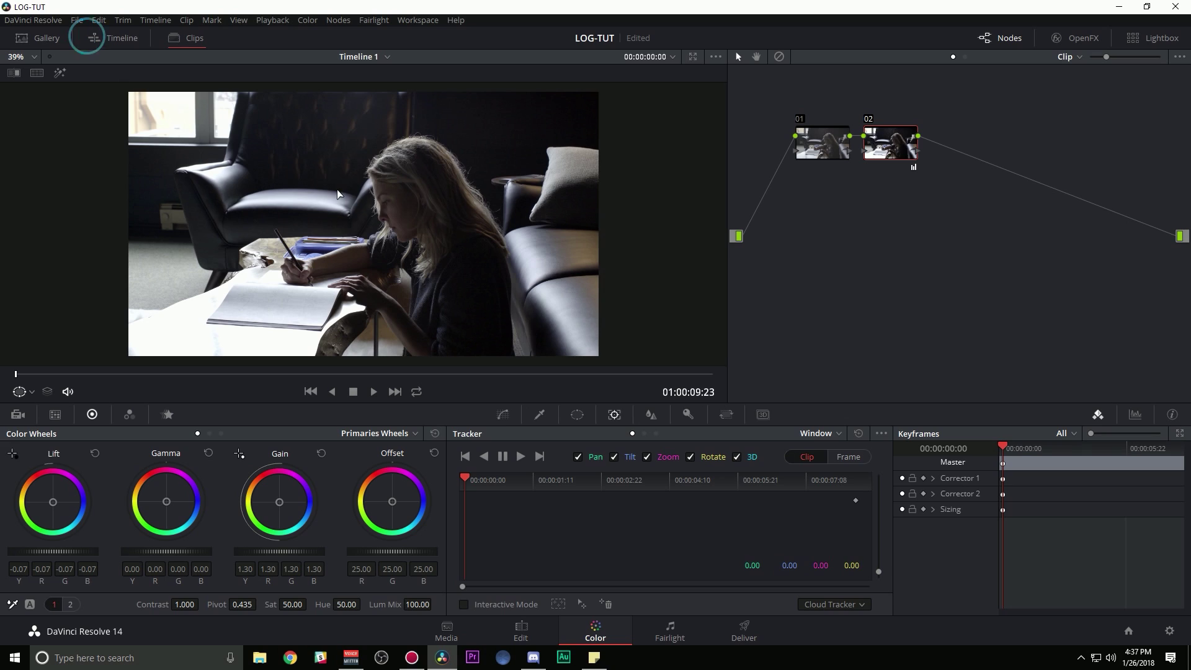
{"action": "left_click", "coordinate": [1136, 415]}
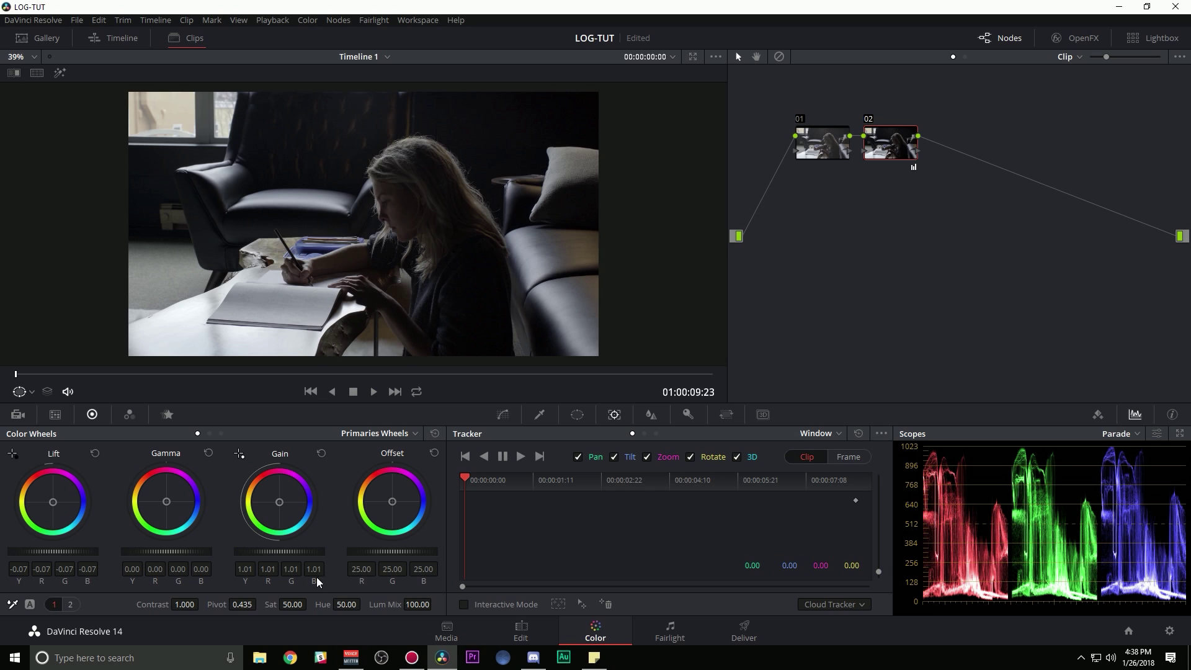
- Raise node 02's saturation to 97.80 and check it on a brightened vectorscope
{"action": "left_click_drag", "start_coordinate": [293, 604], "coordinate": [311, 604]}
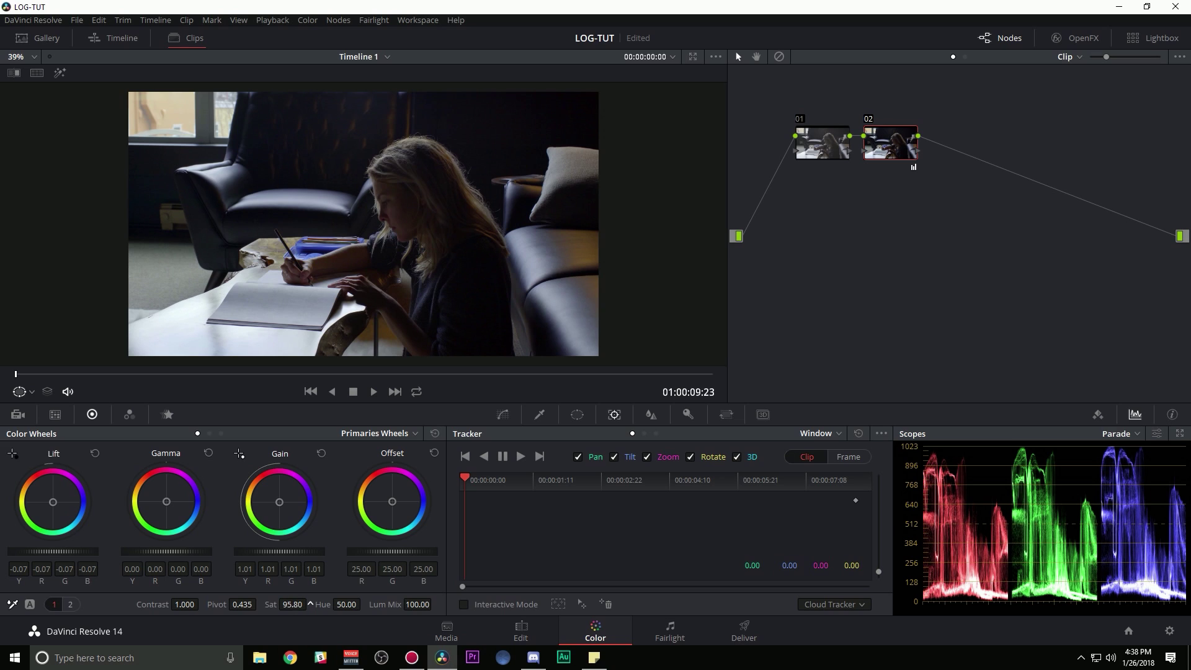
{"action": "left_click", "coordinate": [1135, 434]}
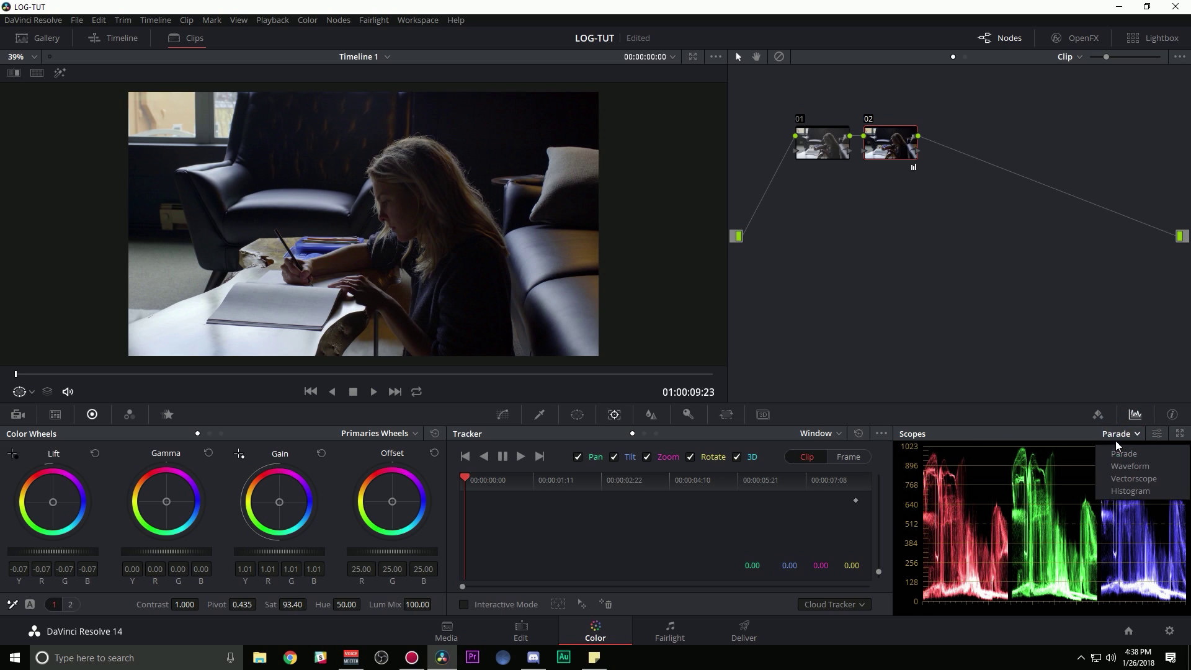
{"action": "left_click", "coordinate": [1130, 474]}
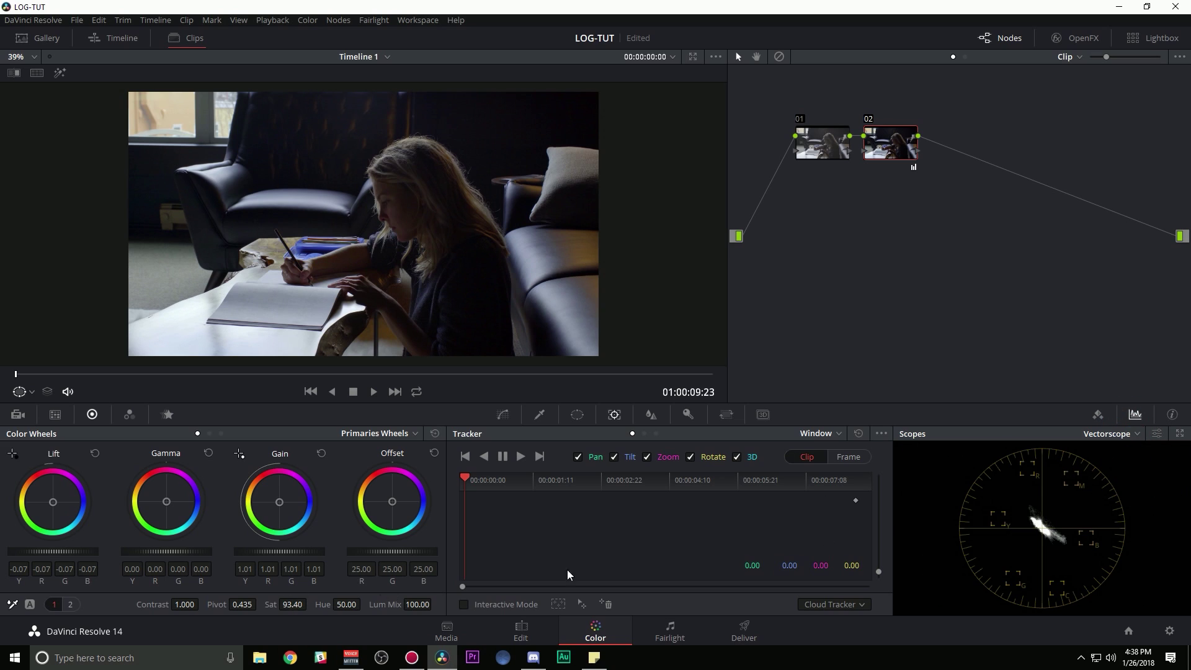
{"action": "left_click", "coordinate": [1157, 434]}
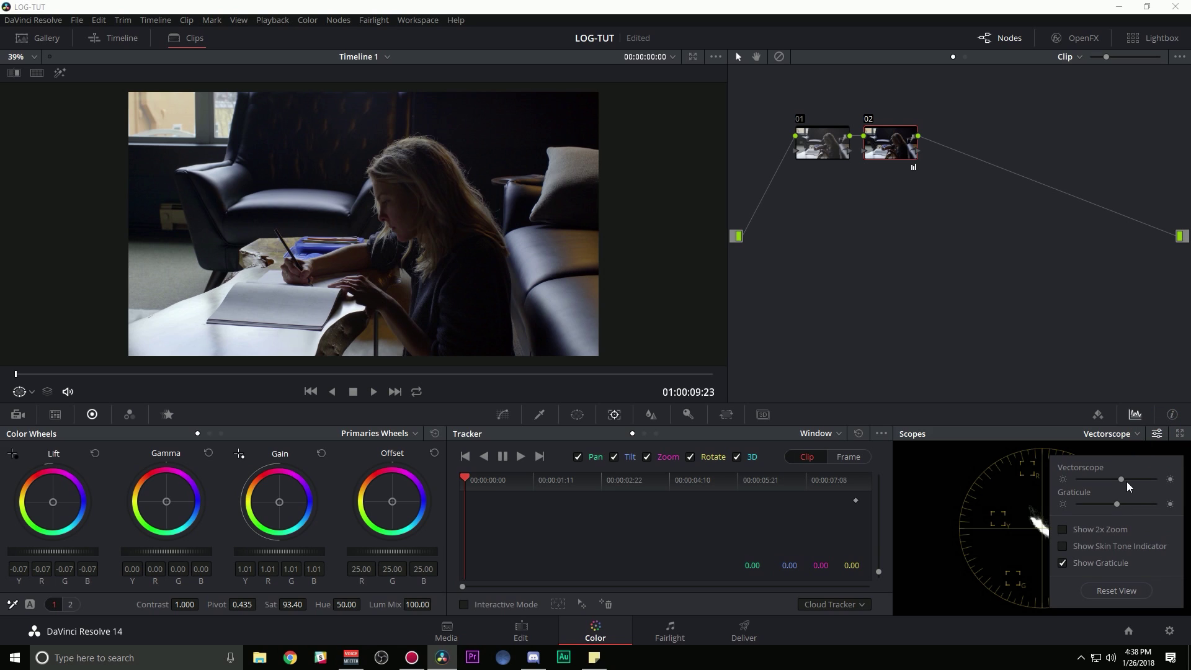
{"action": "left_click_drag", "start_coordinate": [1125, 480], "coordinate": [1136, 481]}
{"action": "left_click_drag", "start_coordinate": [293, 604], "coordinate": [328, 603]}
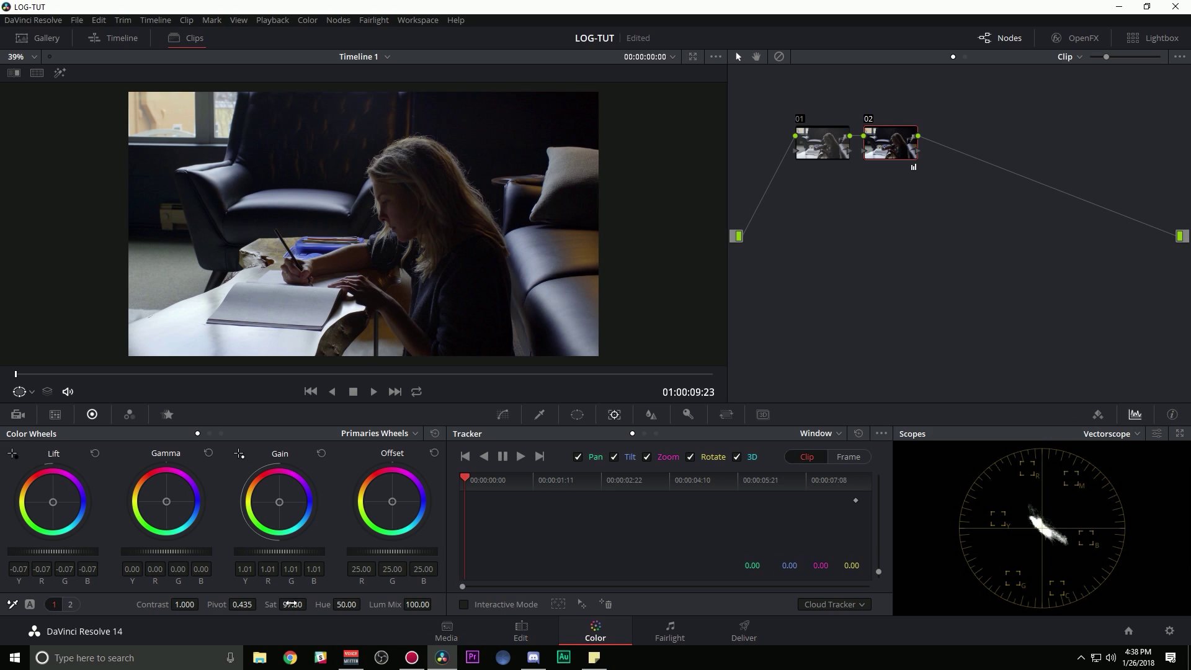
{"action": "mouse_move", "coordinate": [260, 372]}
{"action": "left_mouse_down"}
{"action": "mouse_move", "coordinate": [499, 371]}
{"action": "mouse_move", "coordinate": [240, 376]}
{"action": "mouse_move", "coordinate": [394, 375]}
{"action": "left_mouse_up"}
{"action": "scroll", "coordinate": [444, 314], "scroll_direction": "up", "scroll_amount": 1}
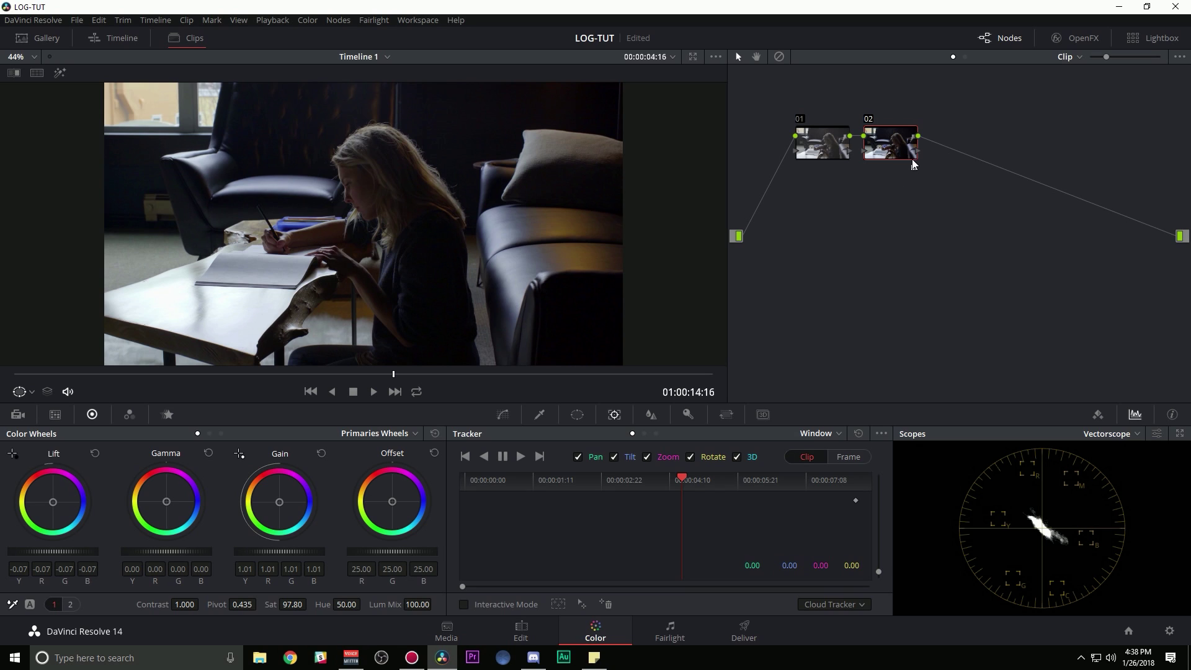
- Reposition node 02, name it 'Manual', and save the grade as a new version
{"action": "left_click_drag", "start_coordinate": [894, 145], "coordinate": [931, 160]}
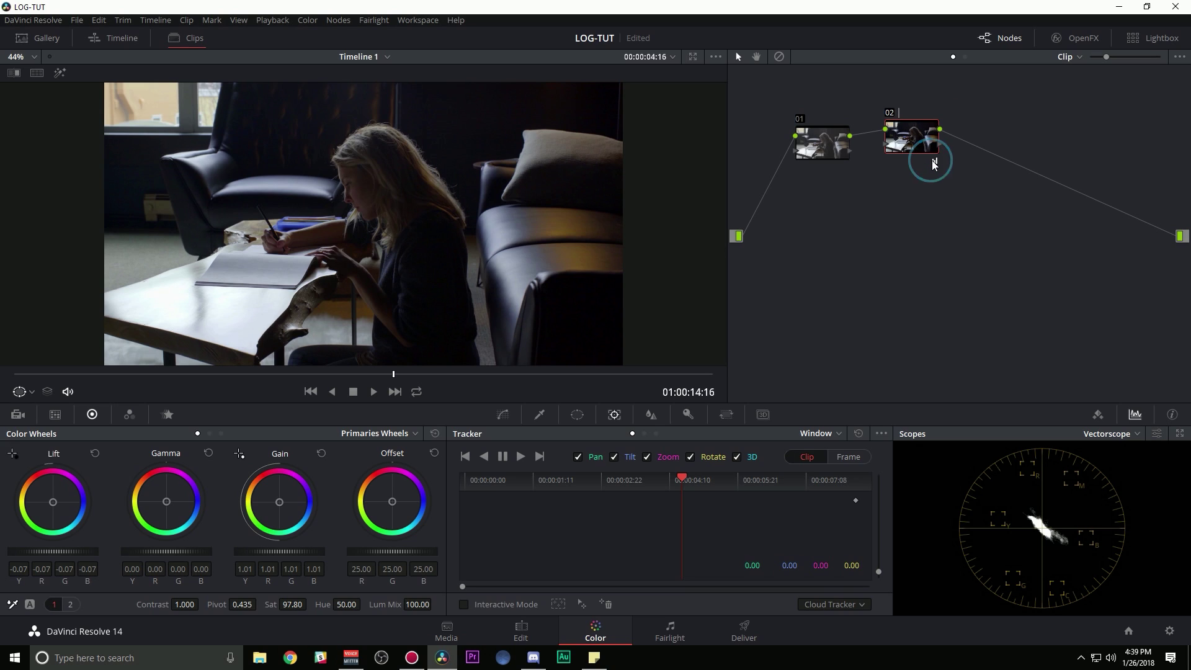
{"action": "type", "text": "Manual"}
{"action": "key", "text": "Return"}
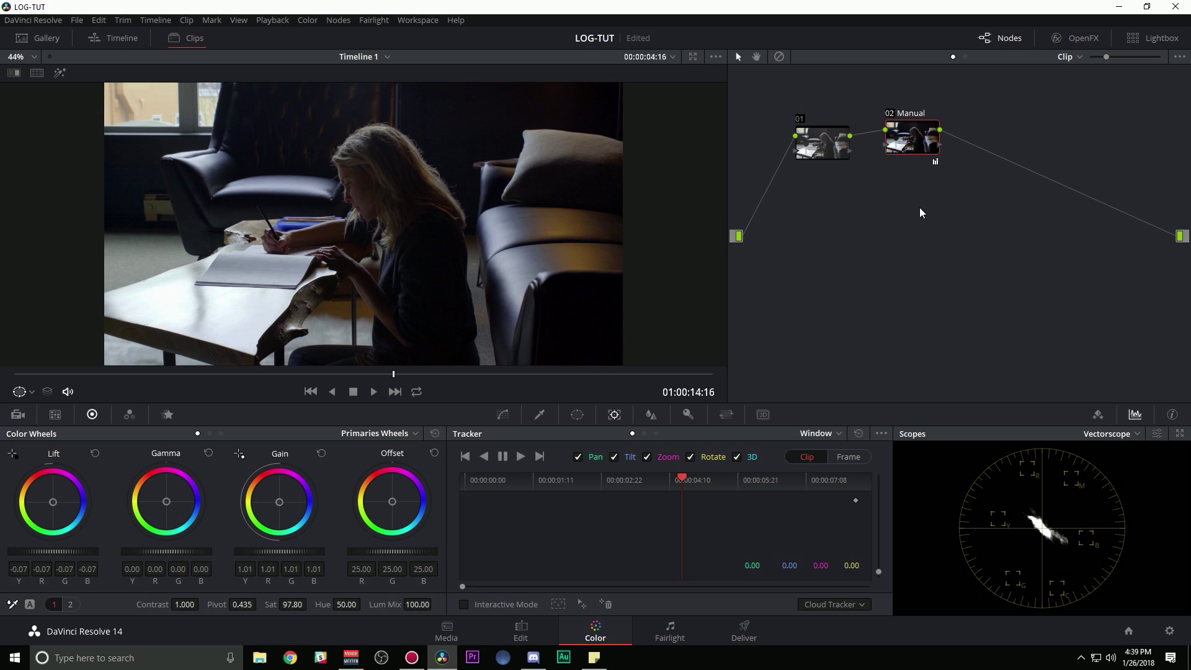
{"action": "key", "text": "ctrl+y"}
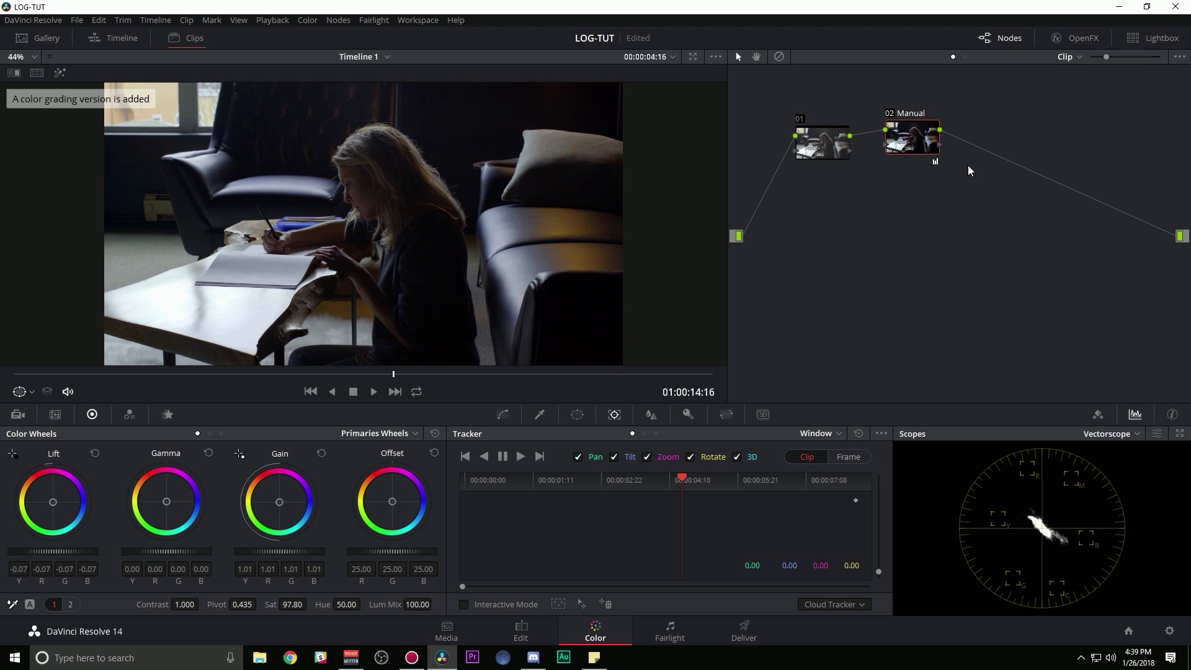
- Reset node 02's grade, apply the GC_Slog2_to_Rec709 LUT, and label it LUT
{"action": "right_click", "coordinate": [909, 140]}
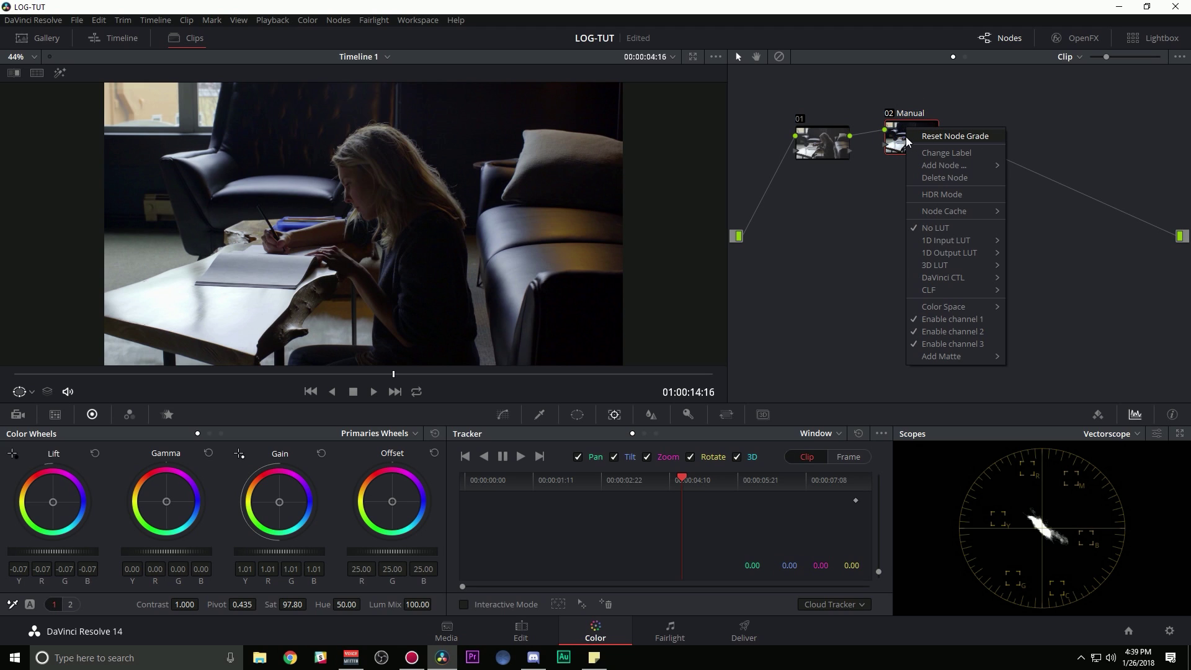
{"action": "left_click", "coordinate": [933, 137]}
{"action": "right_click", "coordinate": [914, 144]}
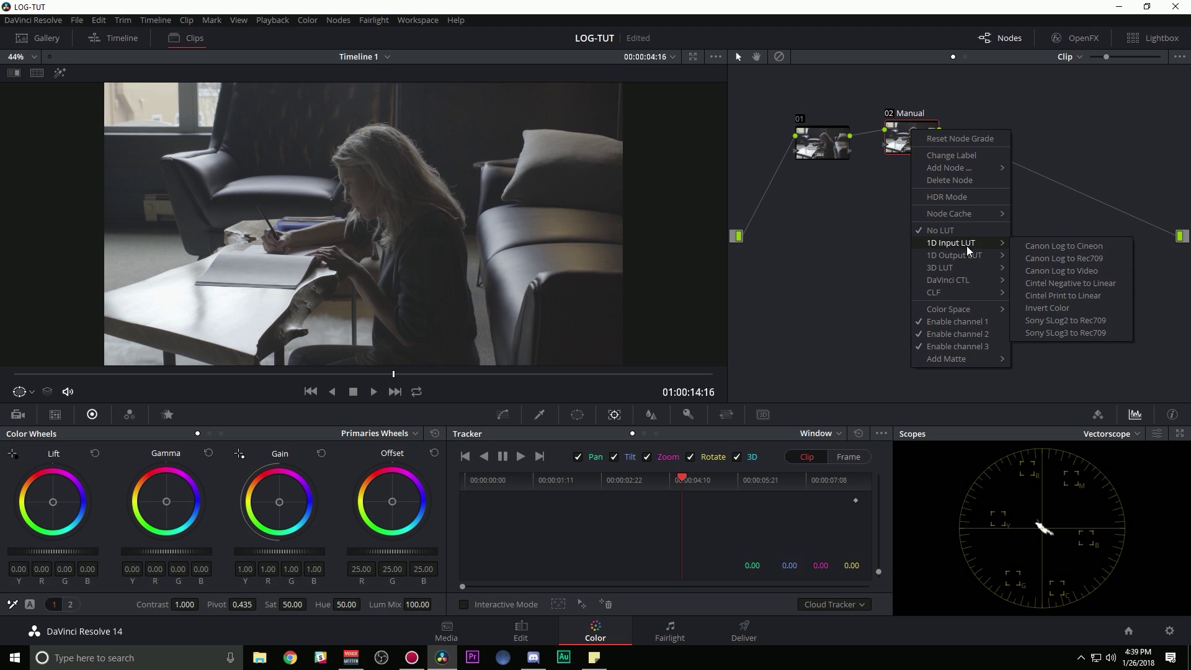
{"action": "mouse_move", "coordinate": [938, 267]}
{"action": "mouse_move", "coordinate": [1055, 359]}
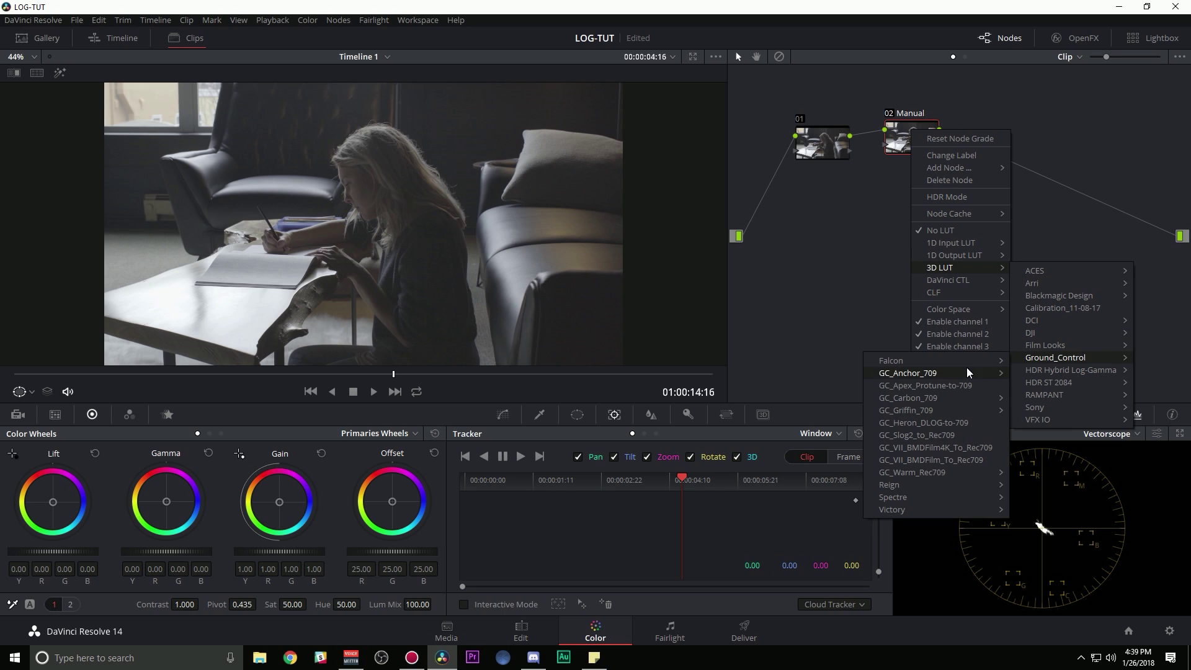
{"action": "left_click", "coordinate": [949, 436]}
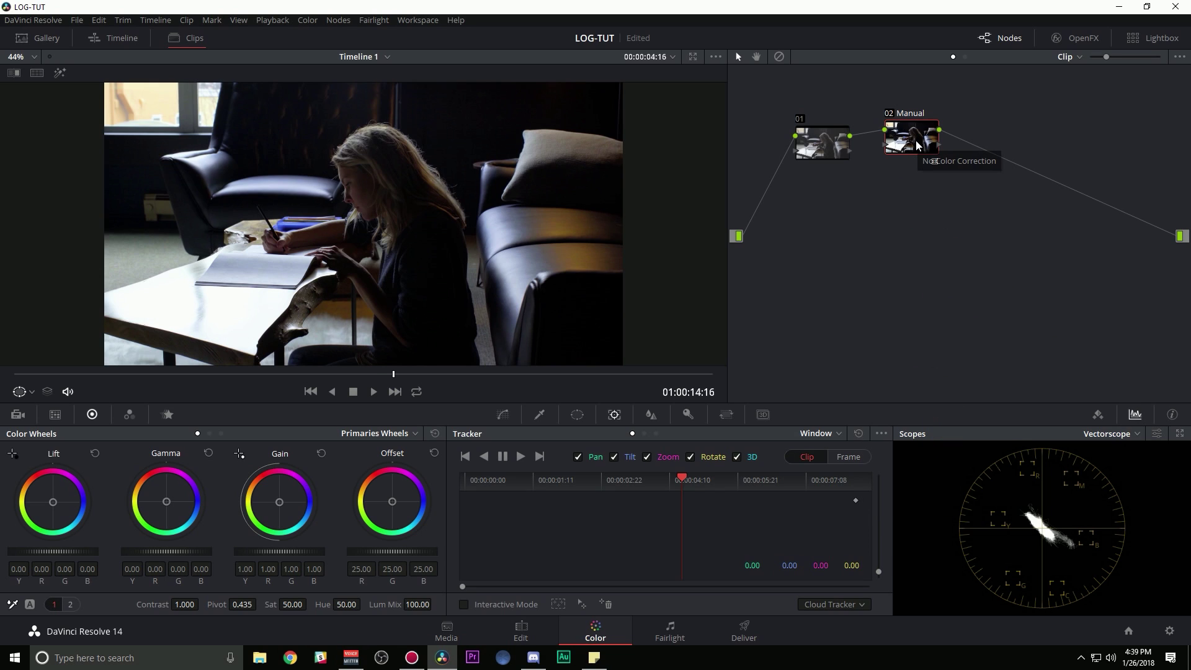
{"action": "type", "text": "LUT"}
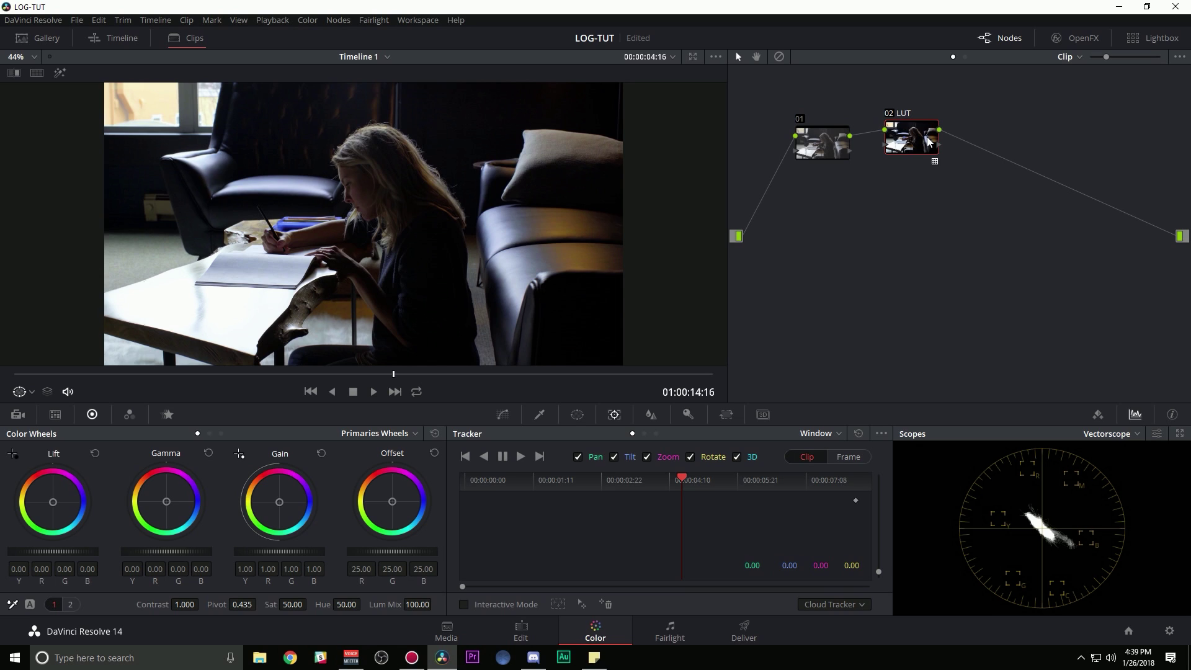
- Switch the scope to RGB parade, select node 01, and raise its Lift slightly
{"action": "left_click", "coordinate": [1135, 434]}
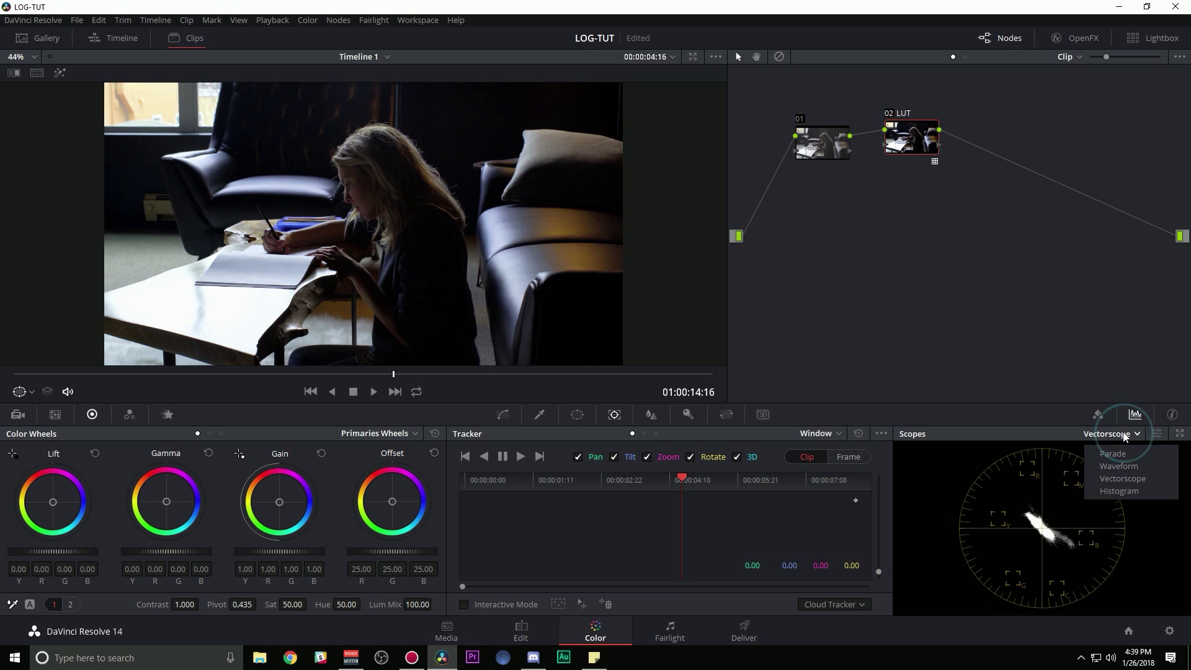
{"action": "left_click", "coordinate": [1108, 456]}
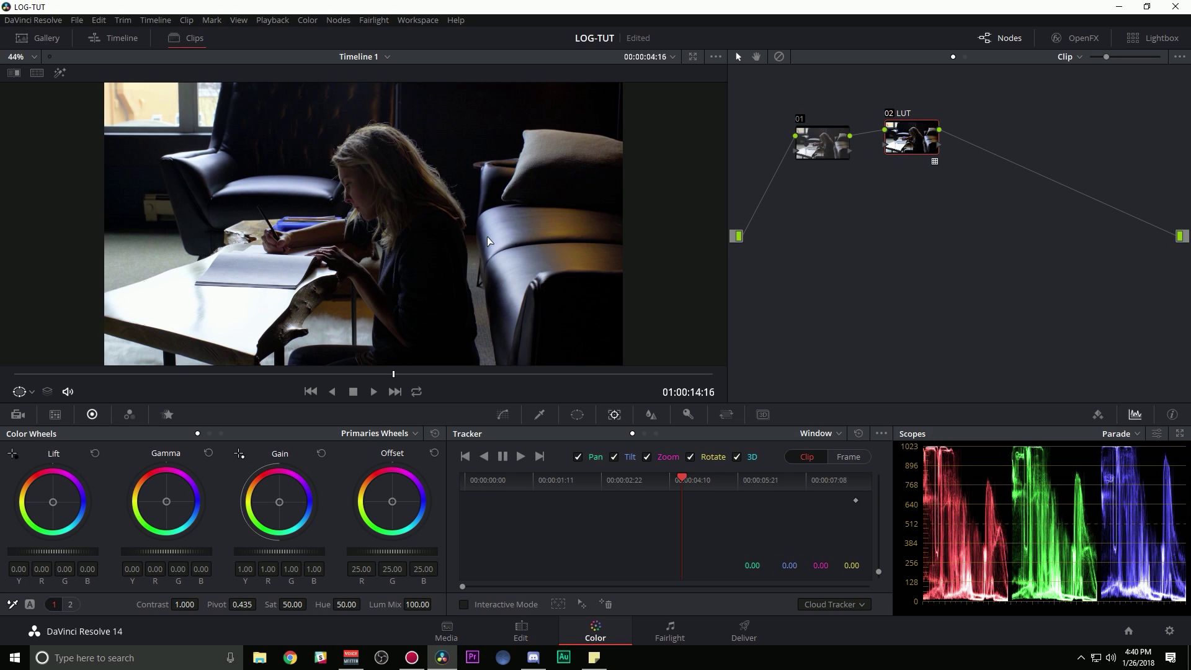
{"action": "key", "text": "shift+semicolon"}
{"action": "left_click_drag", "start_coordinate": [60, 553], "coordinate": [62, 552]}
- Float the parade scope in a smaller window off the image and lower Gain to 0.85
{"action": "left_click", "coordinate": [1180, 433]}
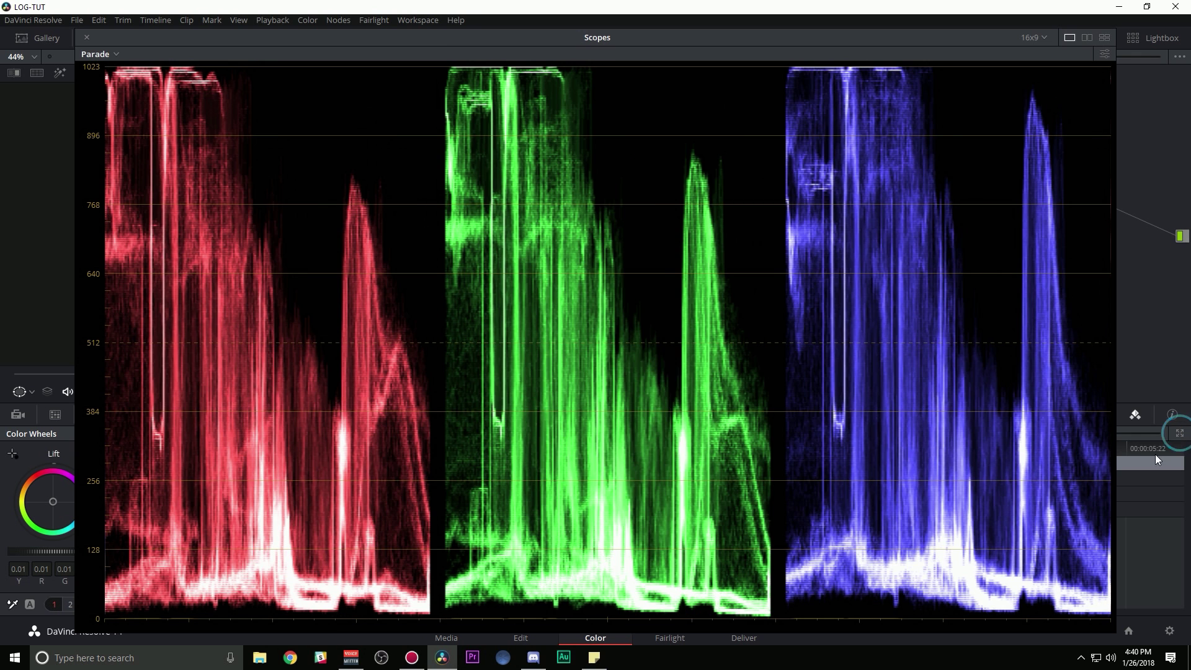
{"action": "left_click_drag", "start_coordinate": [1116, 640], "coordinate": [630, 358]}
{"action": "left_click_drag", "start_coordinate": [405, 39], "coordinate": [931, 195]}
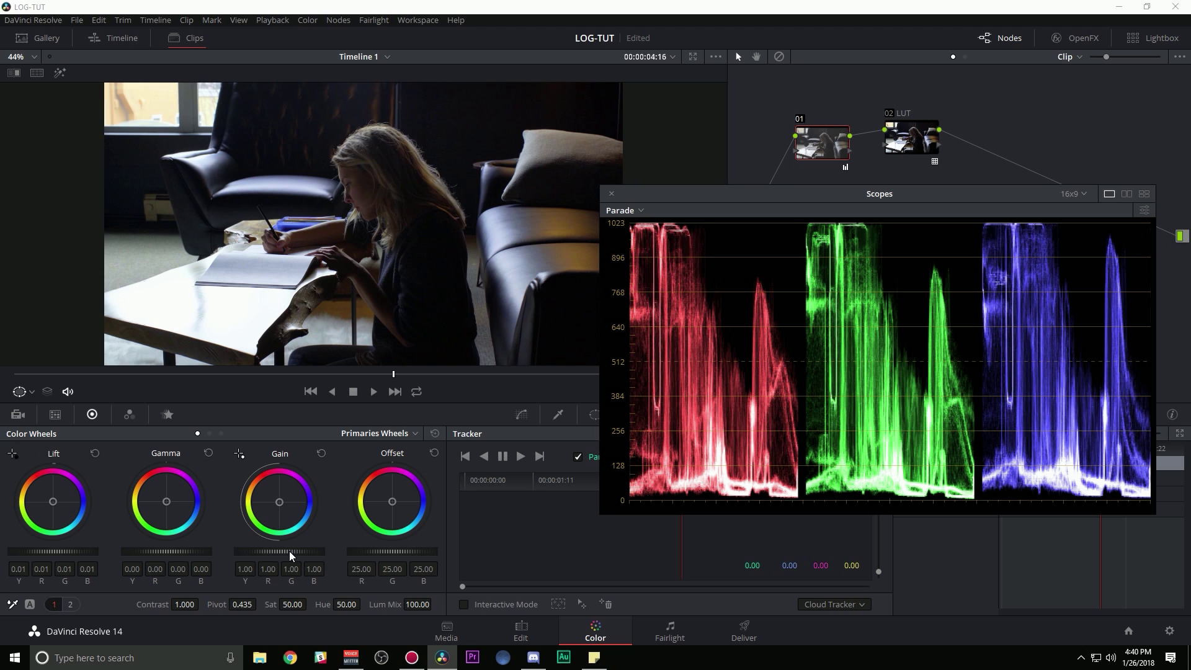
{"action": "left_click_drag", "start_coordinate": [292, 553], "coordinate": [298, 553]}
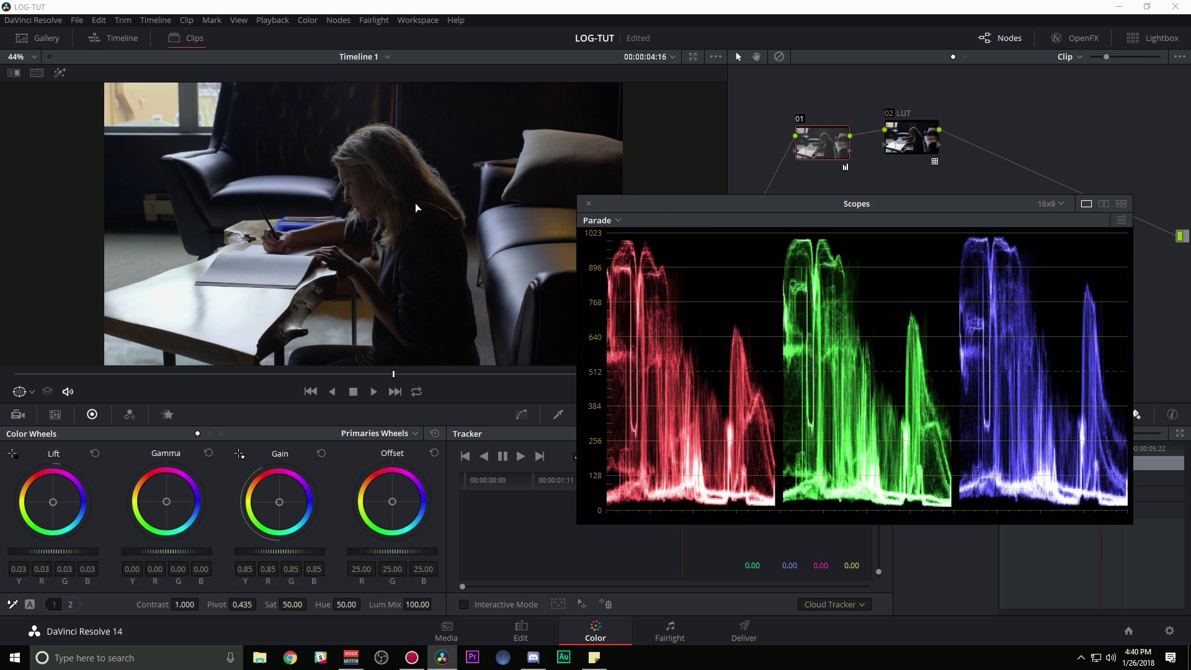
{"action": "left_click_drag", "start_coordinate": [693, 205], "coordinate": [714, 217]}
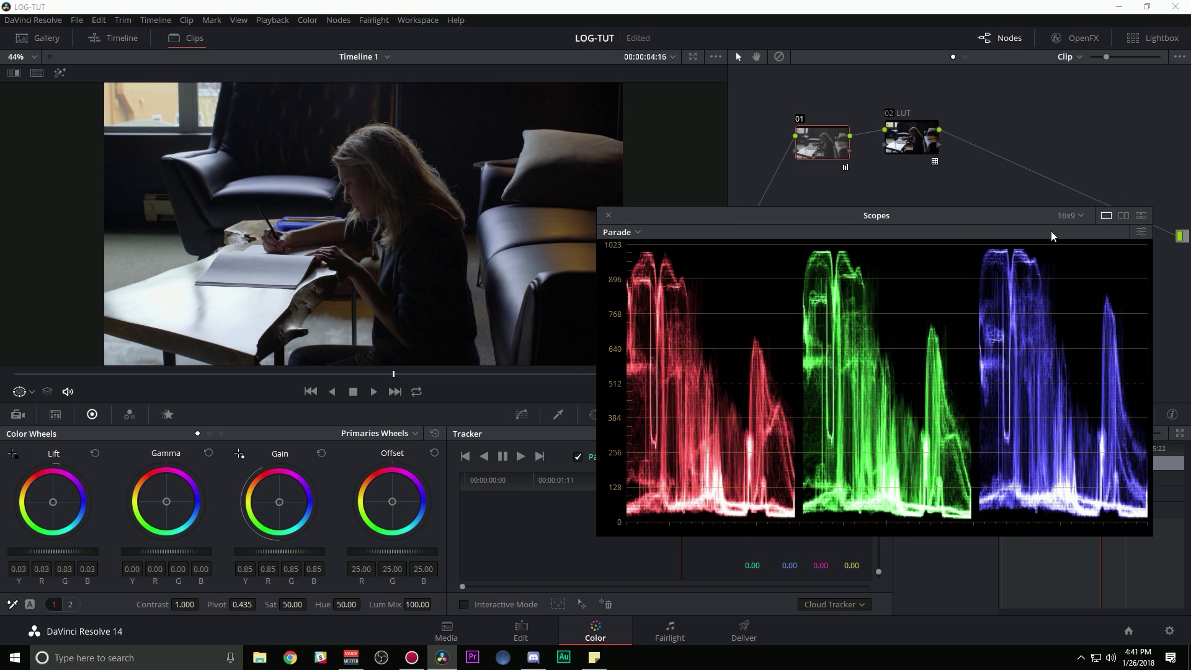
- Dock the parade scope back, scrub to 01:00:16:05, and move the LUT node right
{"action": "left_click", "coordinate": [609, 215]}
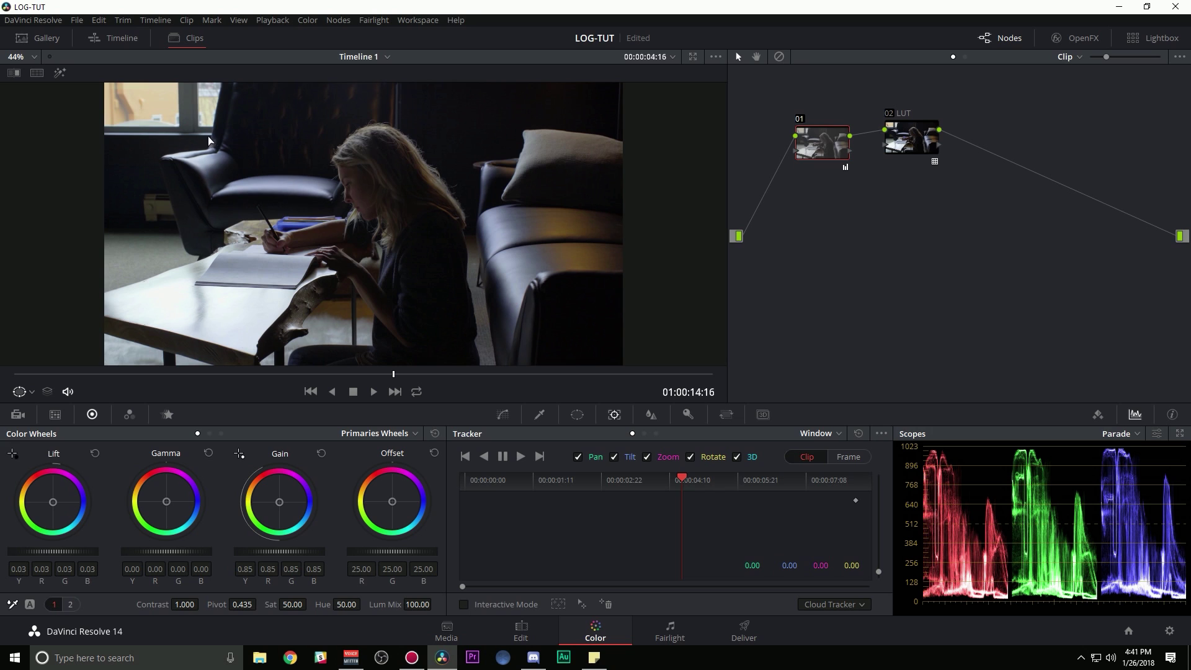
{"action": "left_click_drag", "start_coordinate": [178, 374], "coordinate": [539, 383]}
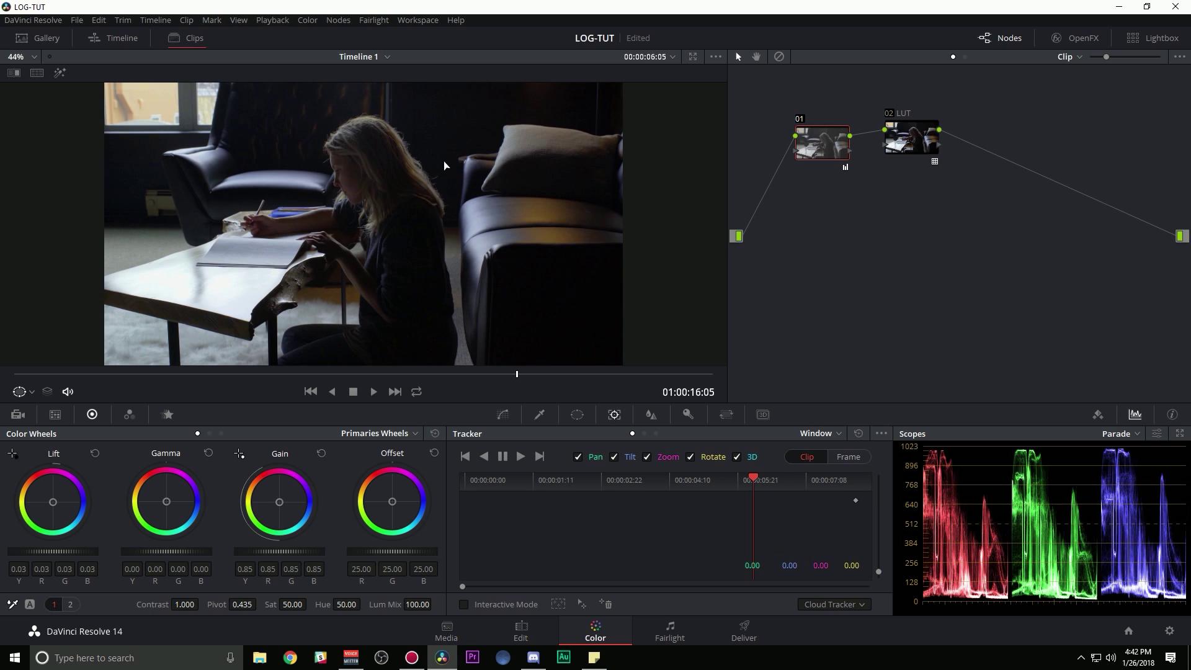
{"action": "left_click_drag", "start_coordinate": [900, 142], "coordinate": [951, 143]}
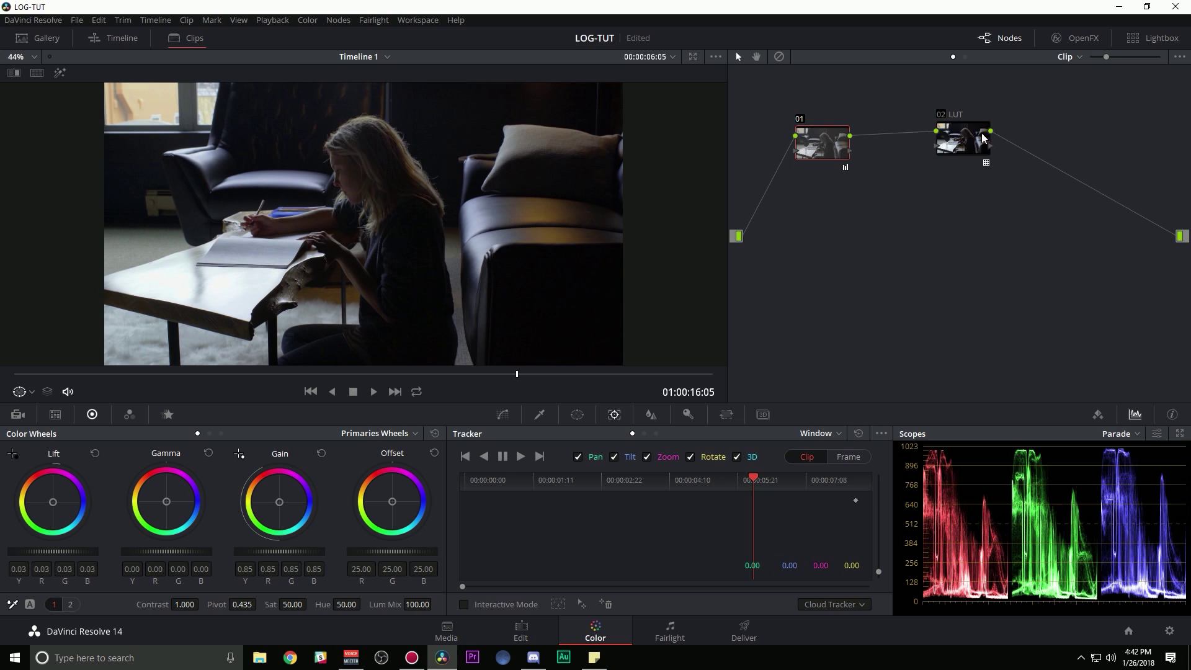
{"action": "left_click_drag", "start_coordinate": [983, 138], "coordinate": [1047, 140]}
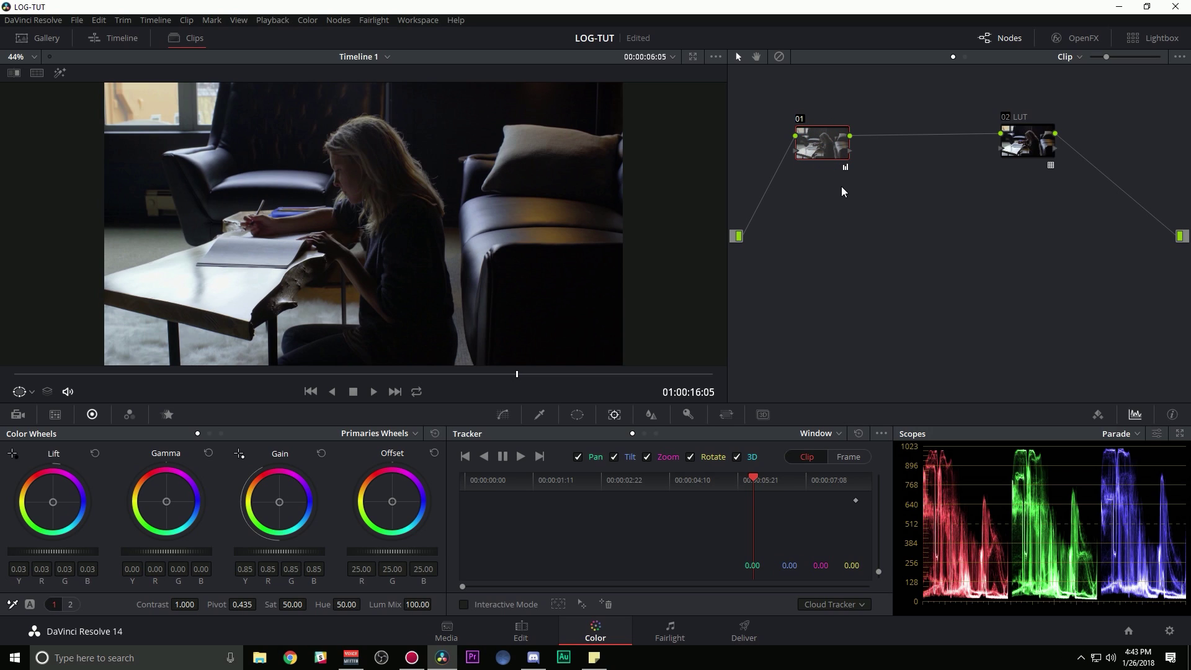
- Insert serial node 03 before the LUT node and space the nodes out evenly
{"action": "key", "text": "alt+s"}
{"action": "left_click_drag", "start_coordinate": [894, 153], "coordinate": [931, 154]}
{"action": "left_click_drag", "start_coordinate": [1016, 140], "coordinate": [1060, 142]}
{"action": "mouse_move", "coordinate": [817, 98]}
{"action": "left_mouse_down"}
{"action": "mouse_move", "coordinate": [811, 131]}
{"action": "mouse_move", "coordinate": [767, 134]}
{"action": "left_mouse_up"}
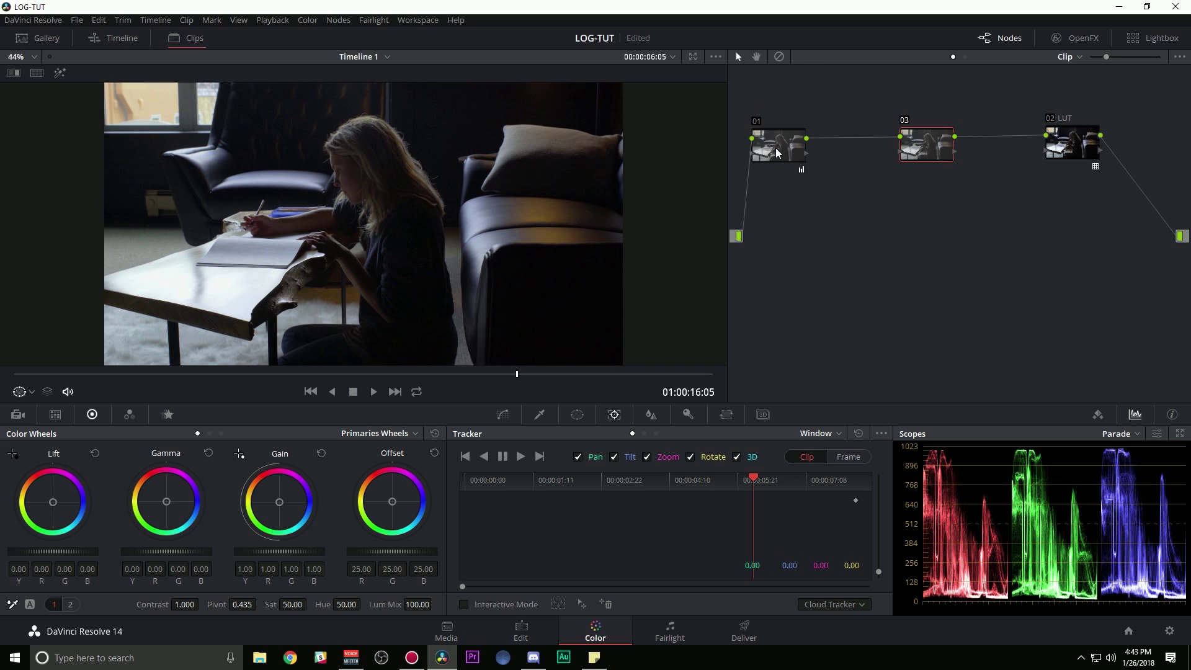
{"action": "left_click_drag", "start_coordinate": [927, 149], "coordinate": [916, 157]}
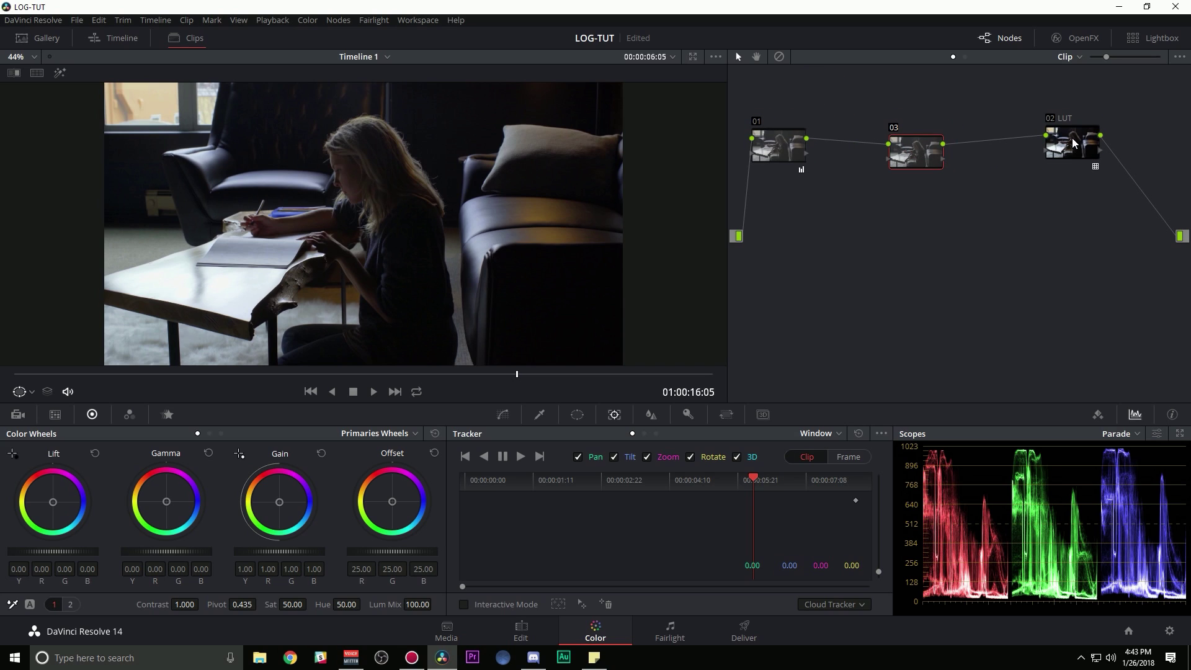
{"action": "left_click_drag", "start_coordinate": [1073, 140], "coordinate": [1110, 140]}
{"action": "left_click_drag", "start_coordinate": [780, 150], "coordinate": [789, 153]}
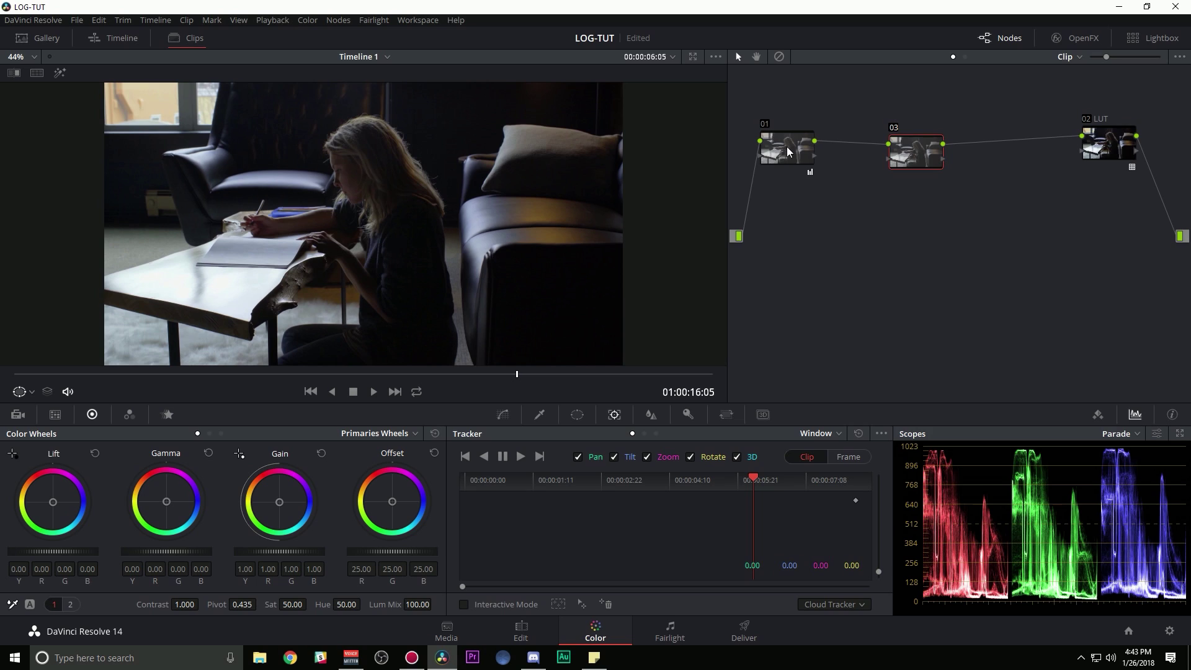
{"action": "left_click_drag", "start_coordinate": [927, 166], "coordinate": [949, 172]}
- Add a midtone point to node 03's custom curve and adjust the black point
{"action": "left_click", "coordinate": [503, 415]}
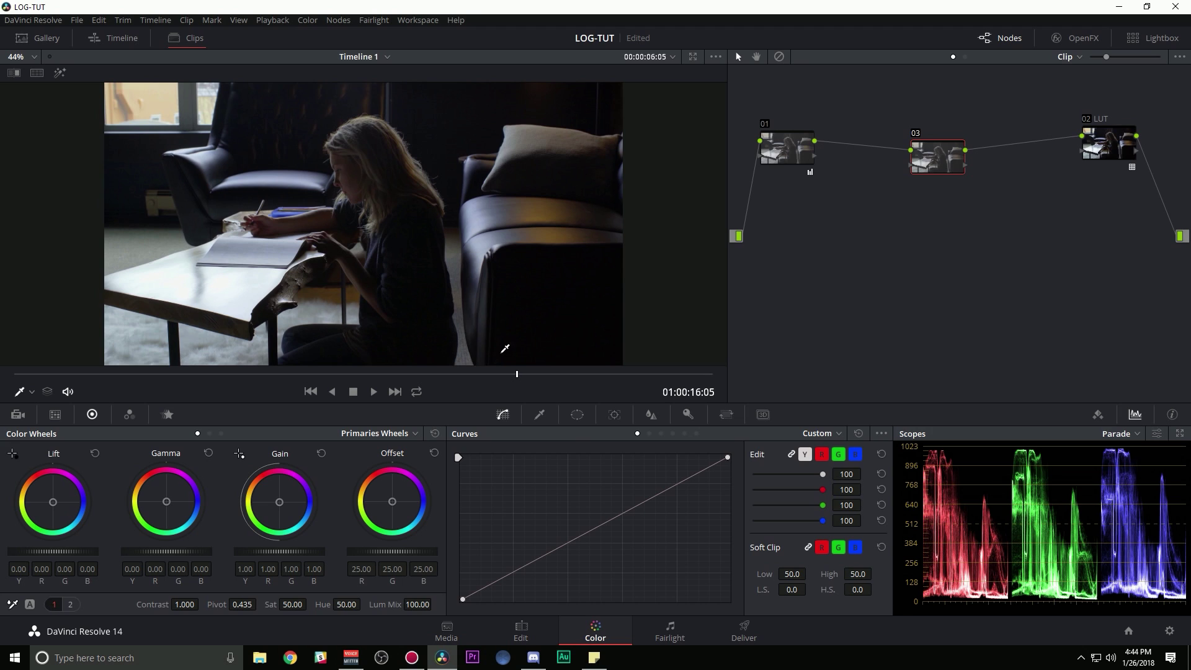
{"action": "left_click_drag", "start_coordinate": [623, 513], "coordinate": [594, 515]}
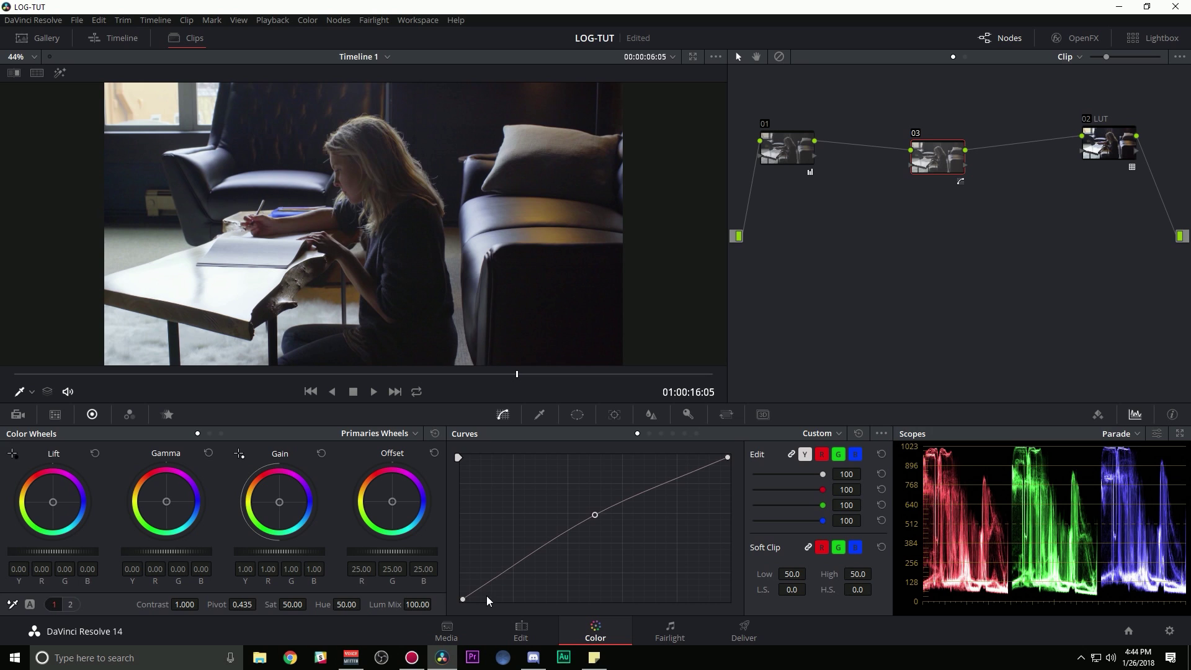
{"action": "left_click_drag", "start_coordinate": [462, 599], "coordinate": [473, 606]}
{"action": "left_click_drag", "start_coordinate": [594, 515], "coordinate": [565, 525]}
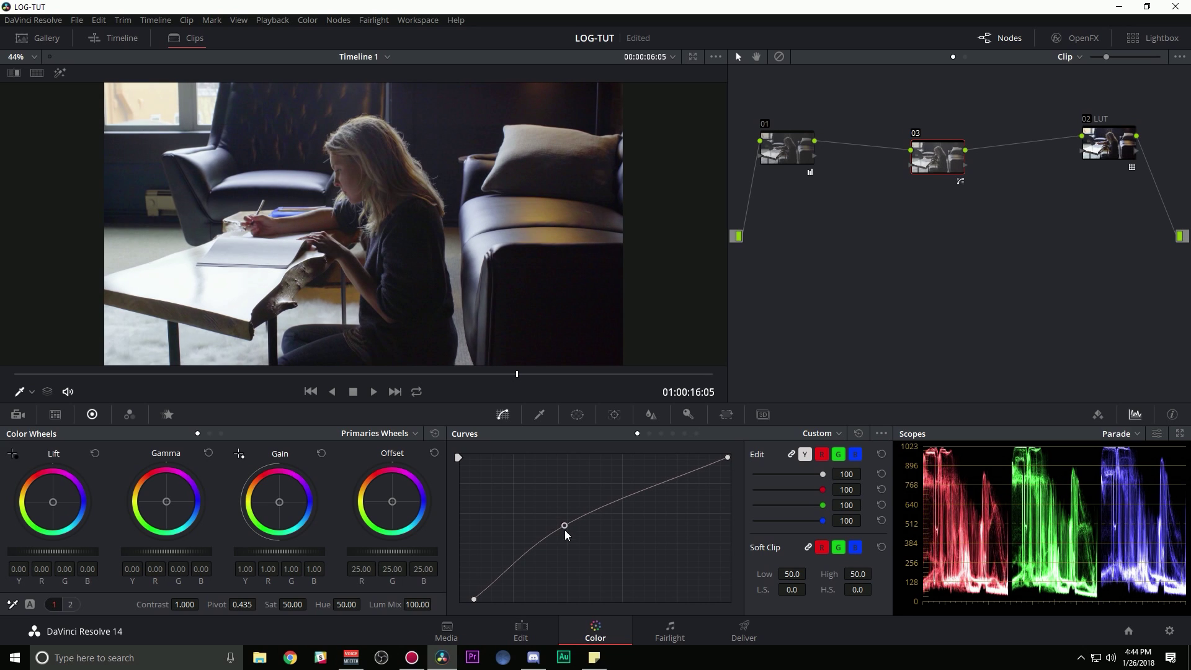
{"action": "left_click_drag", "start_coordinate": [475, 599], "coordinate": [481, 601]}
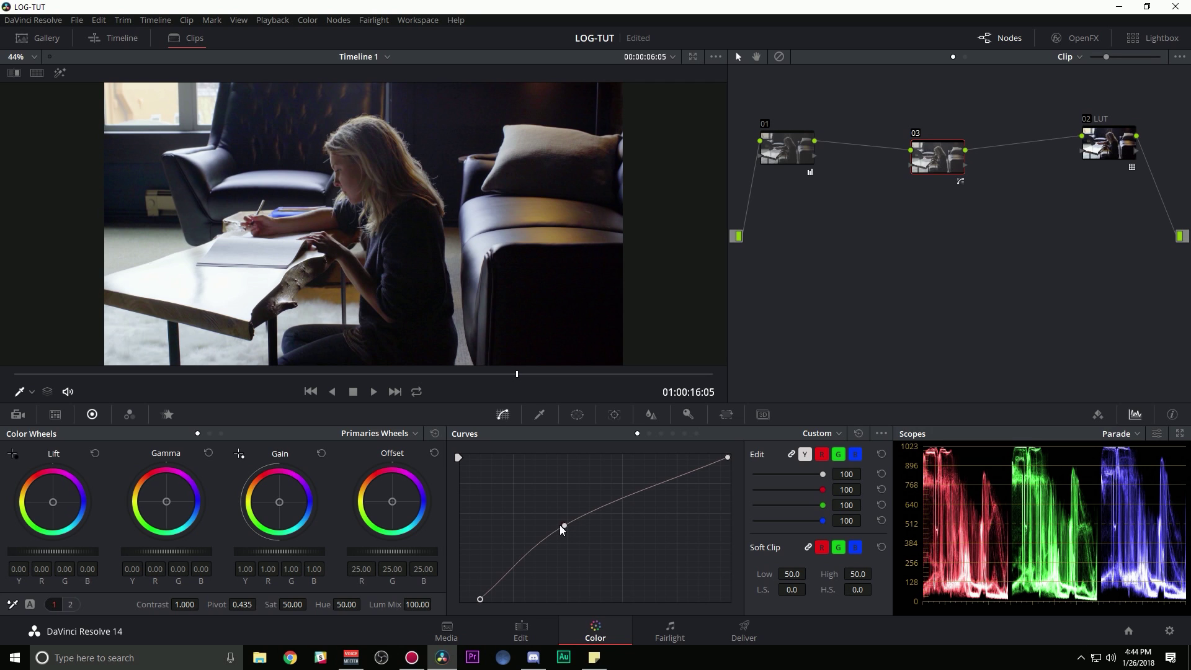
{"action": "left_click_drag", "start_coordinate": [561, 528], "coordinate": [546, 513]}
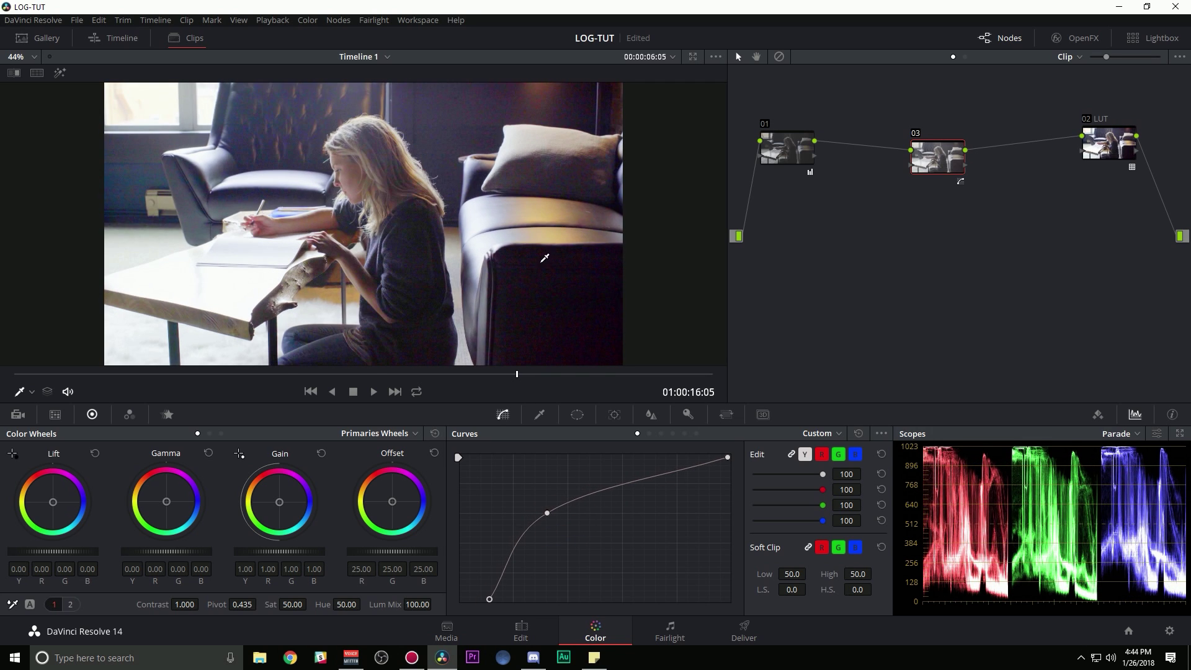
- Fine-tune the curve, lowering the black point and midpoint to deepen contrast
{"action": "scroll", "coordinate": [544, 258], "scroll_direction": "up", "scroll_amount": 4}
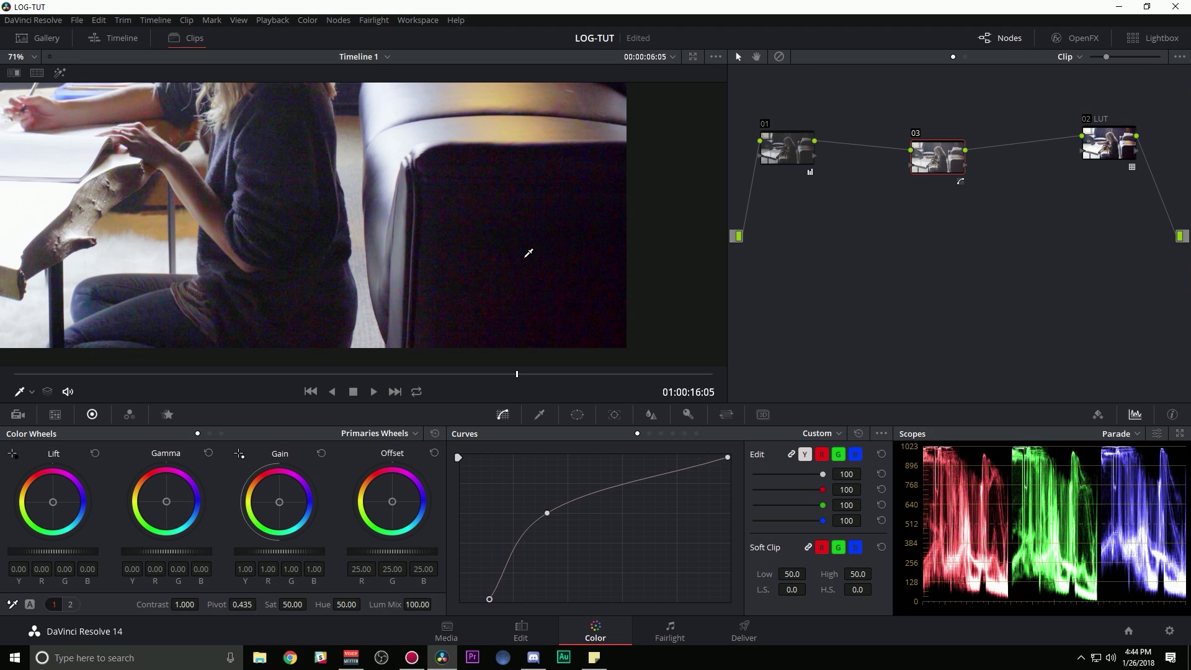
{"action": "scroll", "coordinate": [487, 180], "scroll_direction": "down", "scroll_amount": 4}
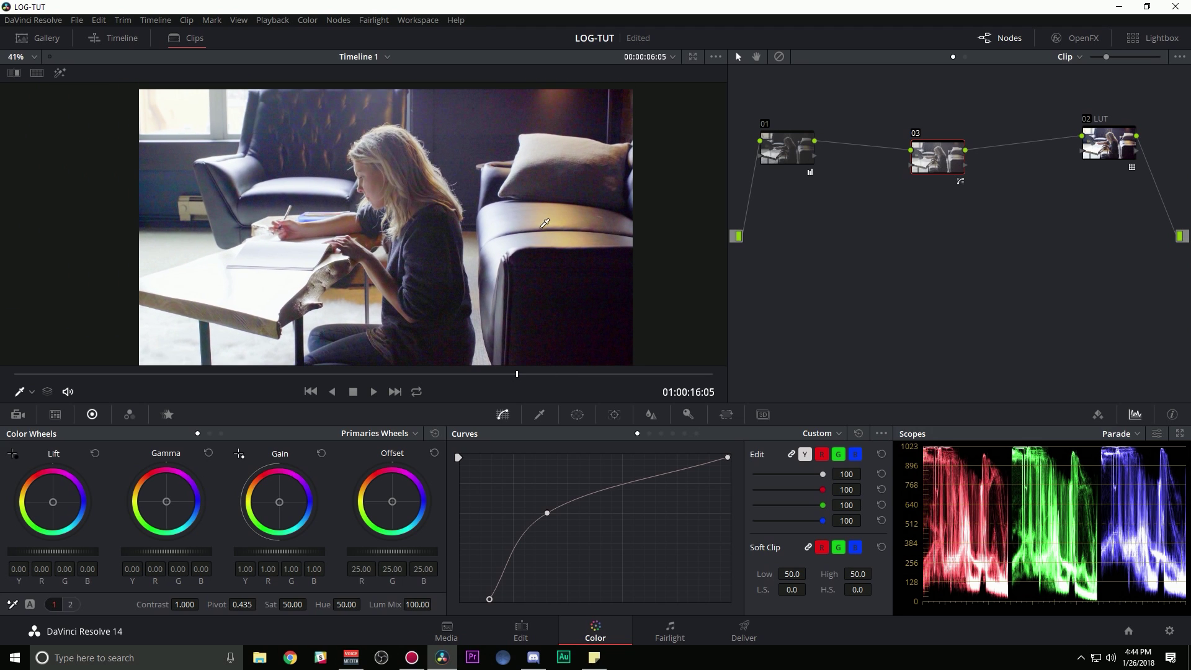
{"action": "left_click_drag", "start_coordinate": [547, 513], "coordinate": [554, 530]}
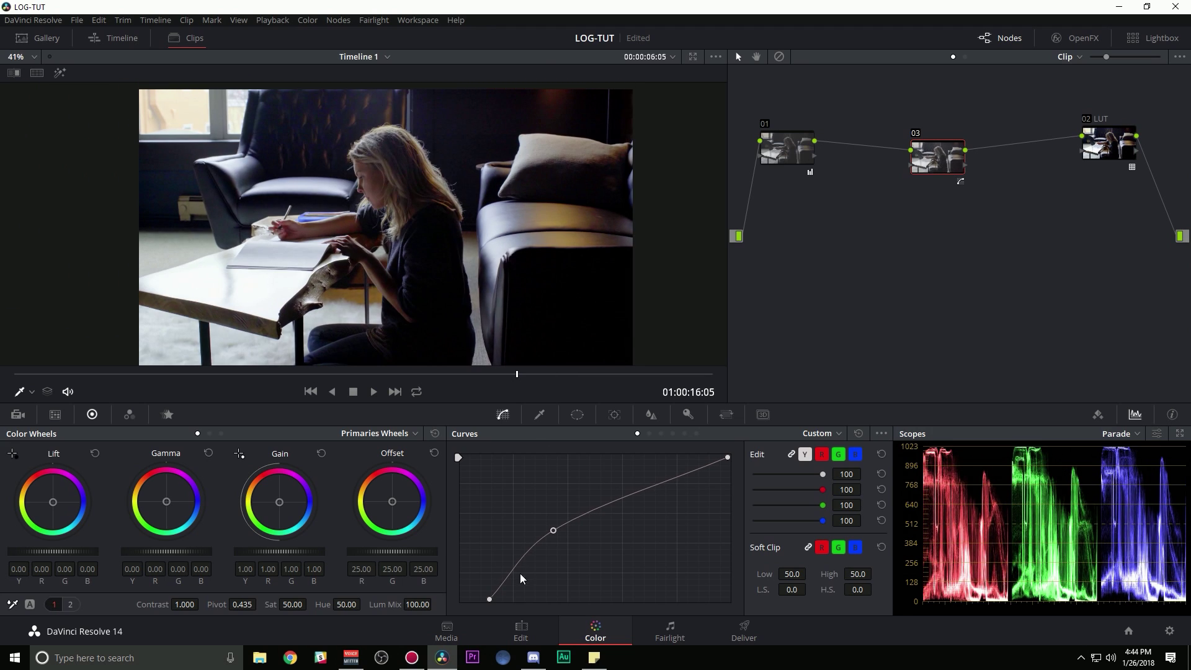
{"action": "left_click_drag", "start_coordinate": [489, 601], "coordinate": [482, 603]}
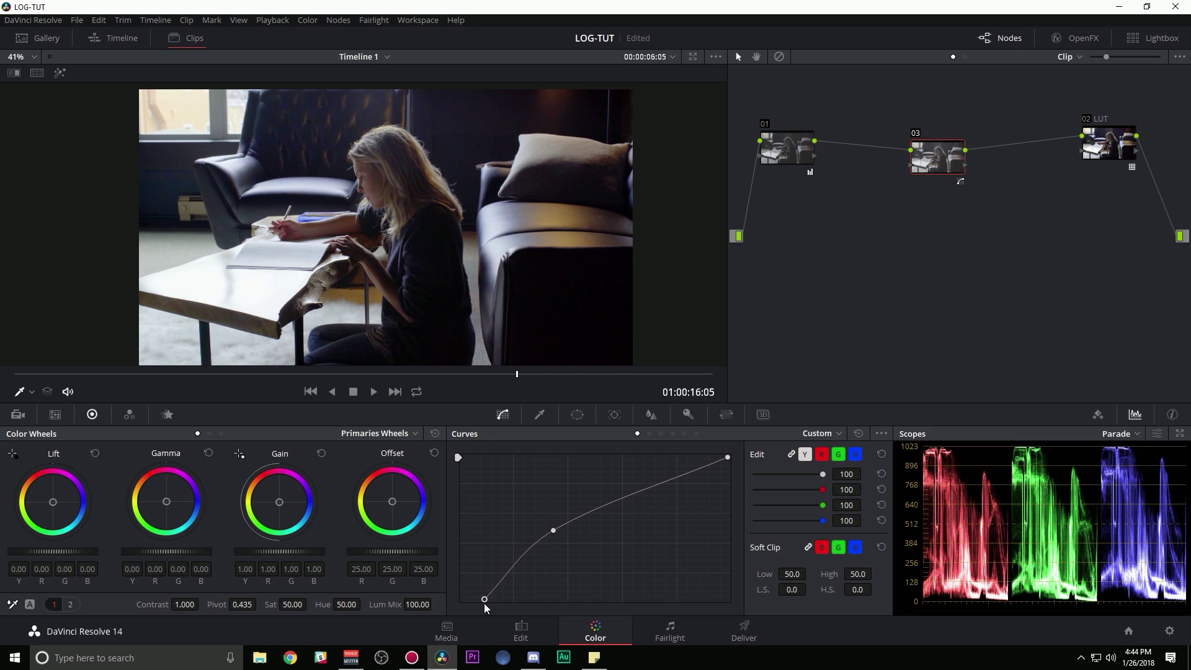
{"action": "left_click_drag", "start_coordinate": [483, 604], "coordinate": [488, 602]}
{"action": "scroll", "coordinate": [507, 296], "scroll_direction": "up", "scroll_amount": 1}
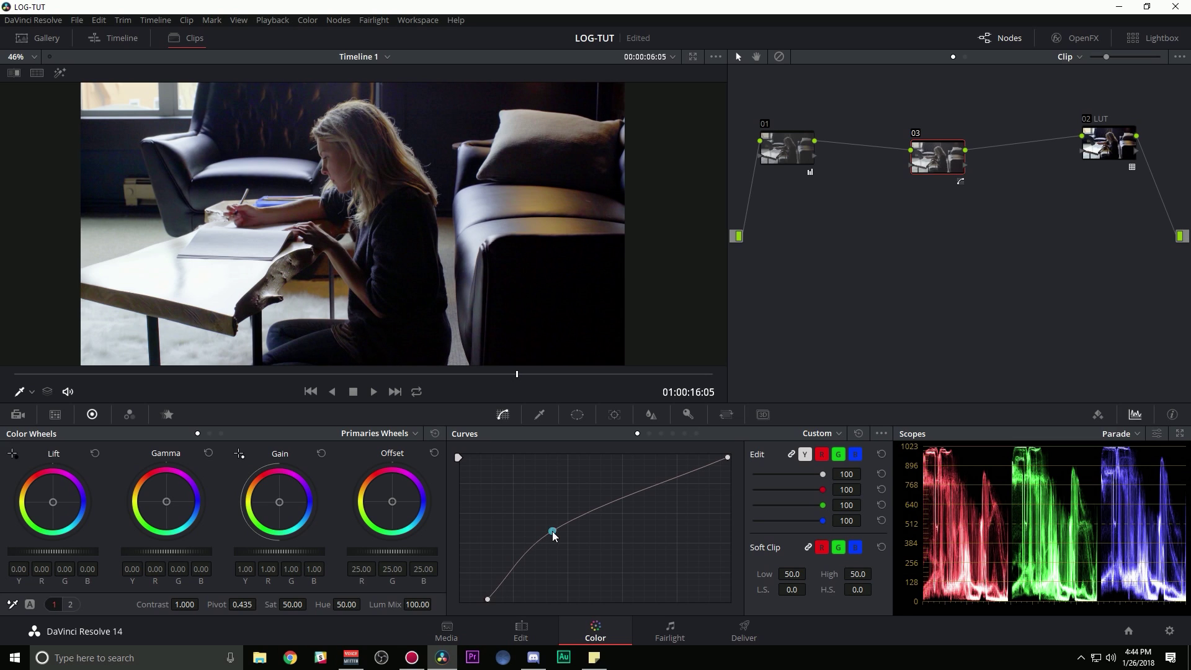
{"action": "left_click_drag", "start_coordinate": [552, 531], "coordinate": [551, 535]}
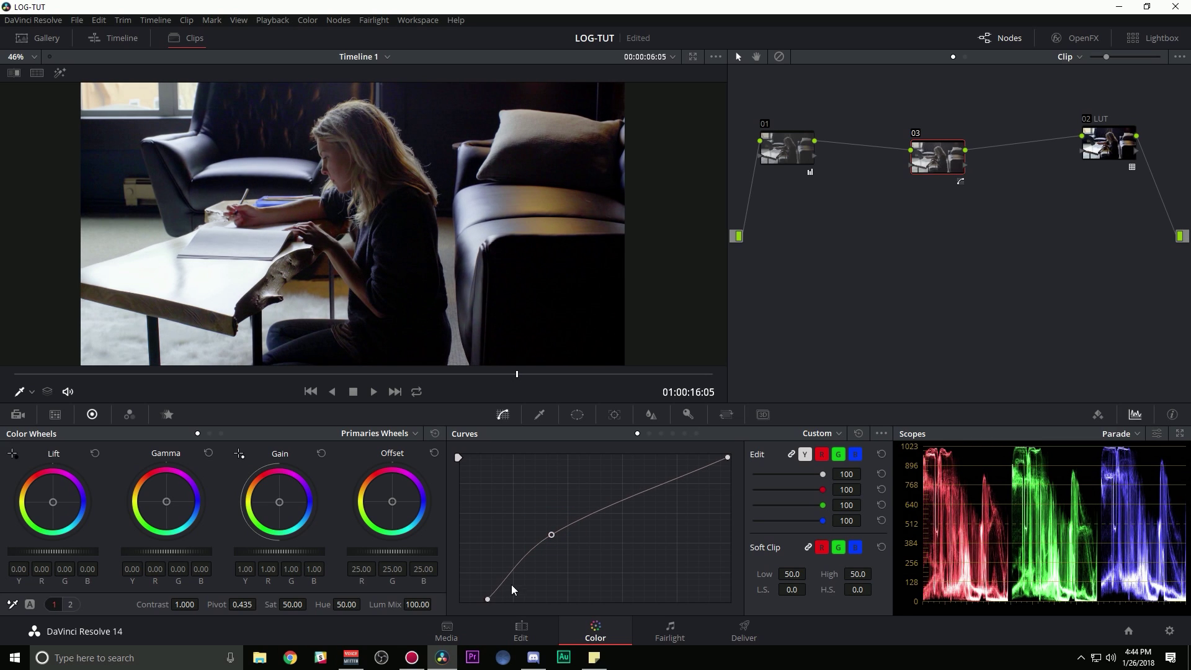
- Toggle node 03 and the grade bypass on and off to compare against the flat log image
{"action": "left_click", "coordinate": [917, 133]}
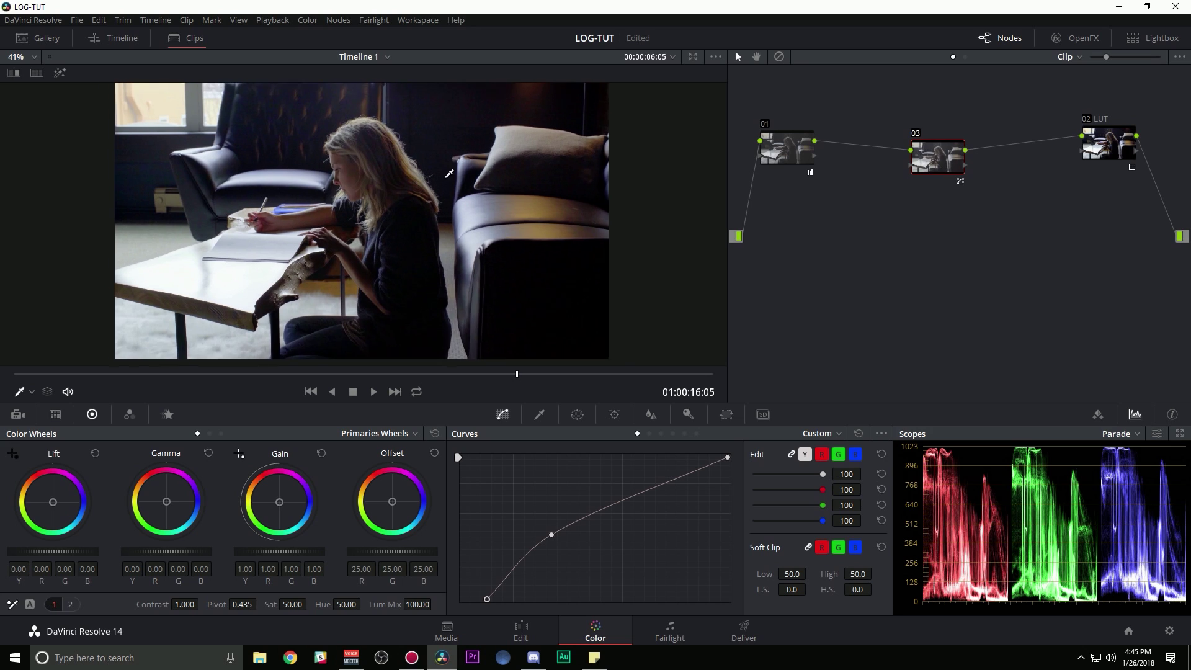
{"action": "left_click", "coordinate": [916, 134]}
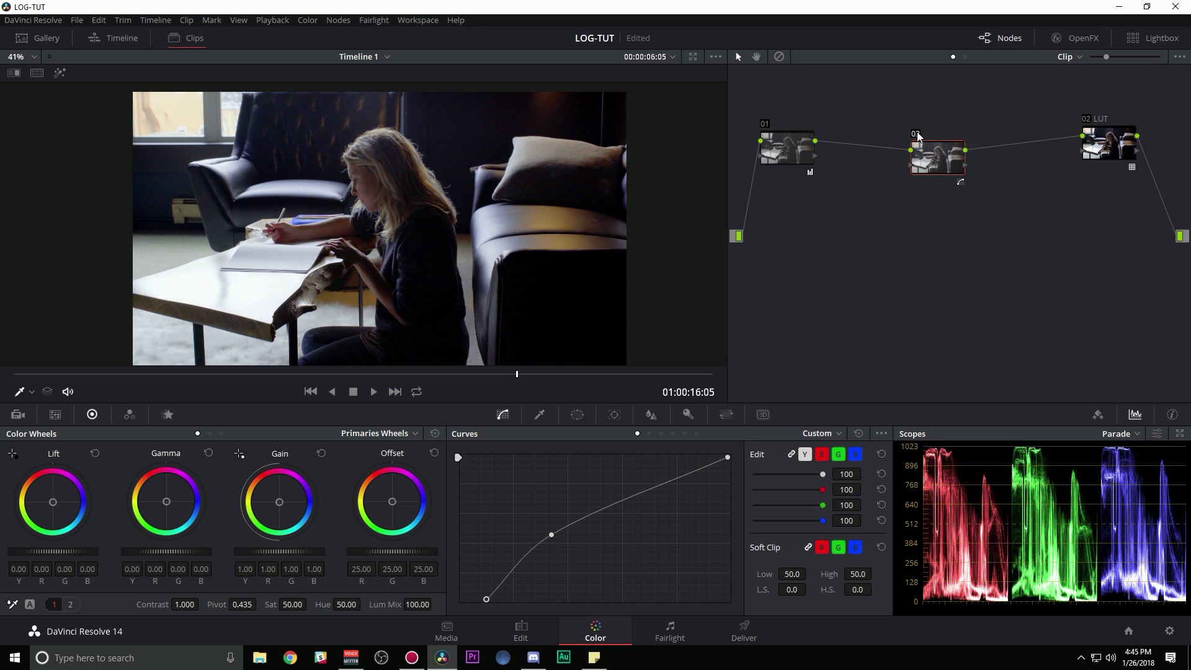
{"action": "left_click", "coordinate": [918, 135]}
{"action": "left_click", "coordinate": [917, 134]}
{"action": "left_click", "coordinate": [918, 135]}
{"action": "left_click", "coordinate": [917, 135]}
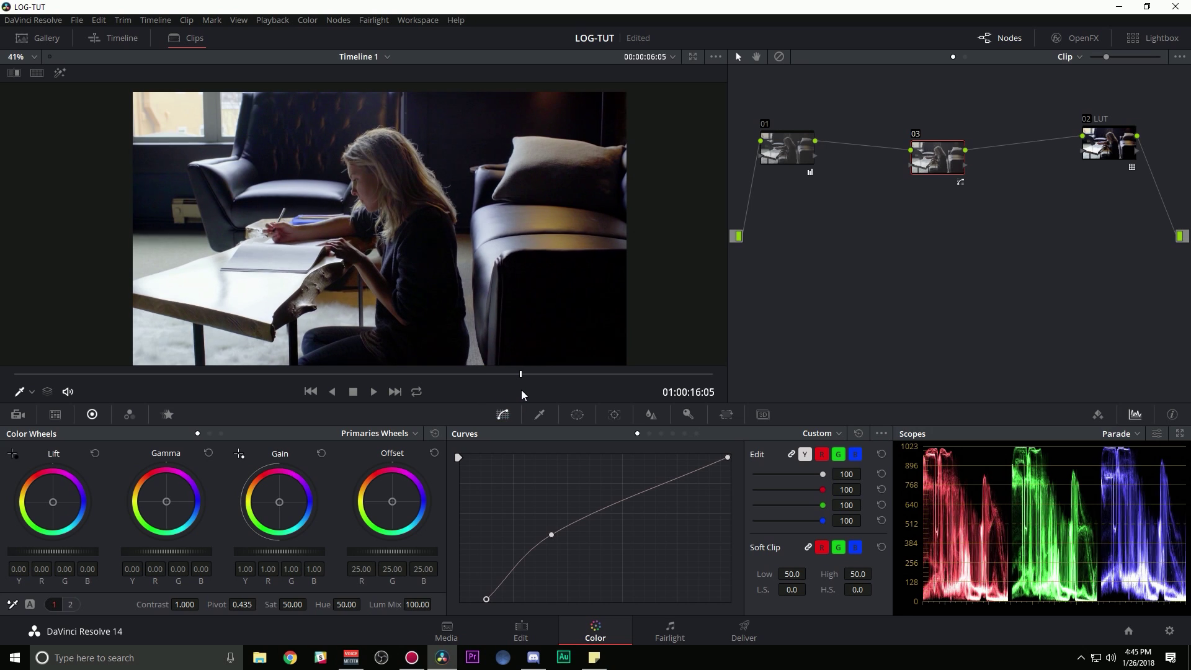
{"action": "left_click", "coordinate": [521, 389]}
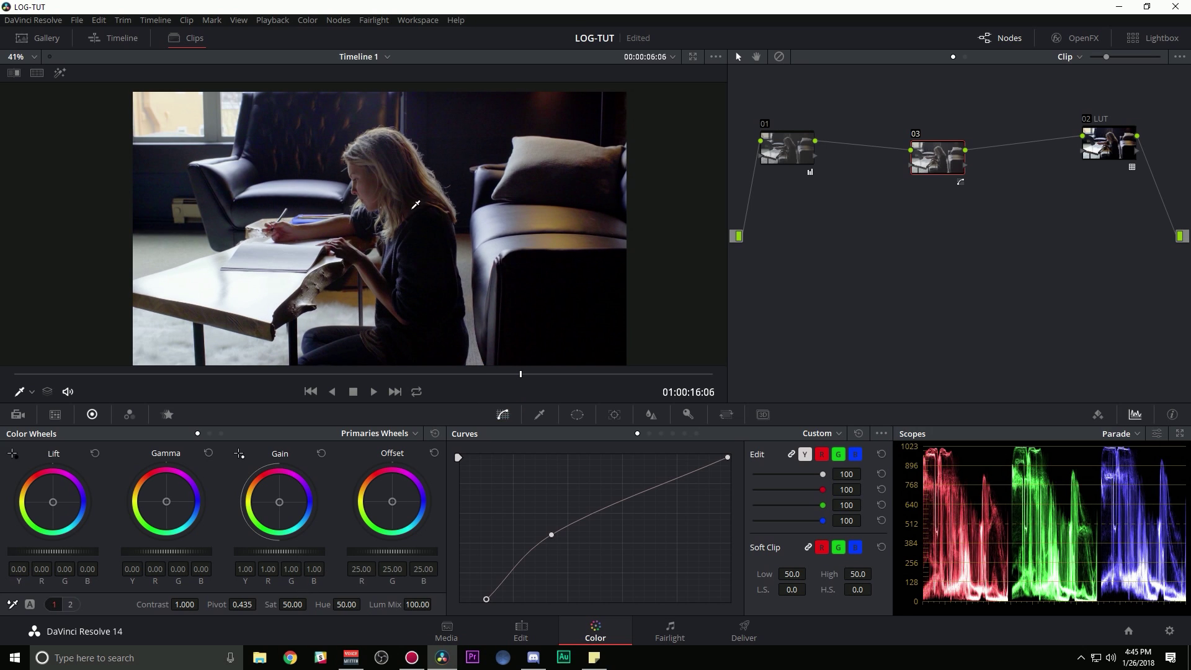
{"action": "left_click_drag", "start_coordinate": [524, 373], "coordinate": [557, 374]}
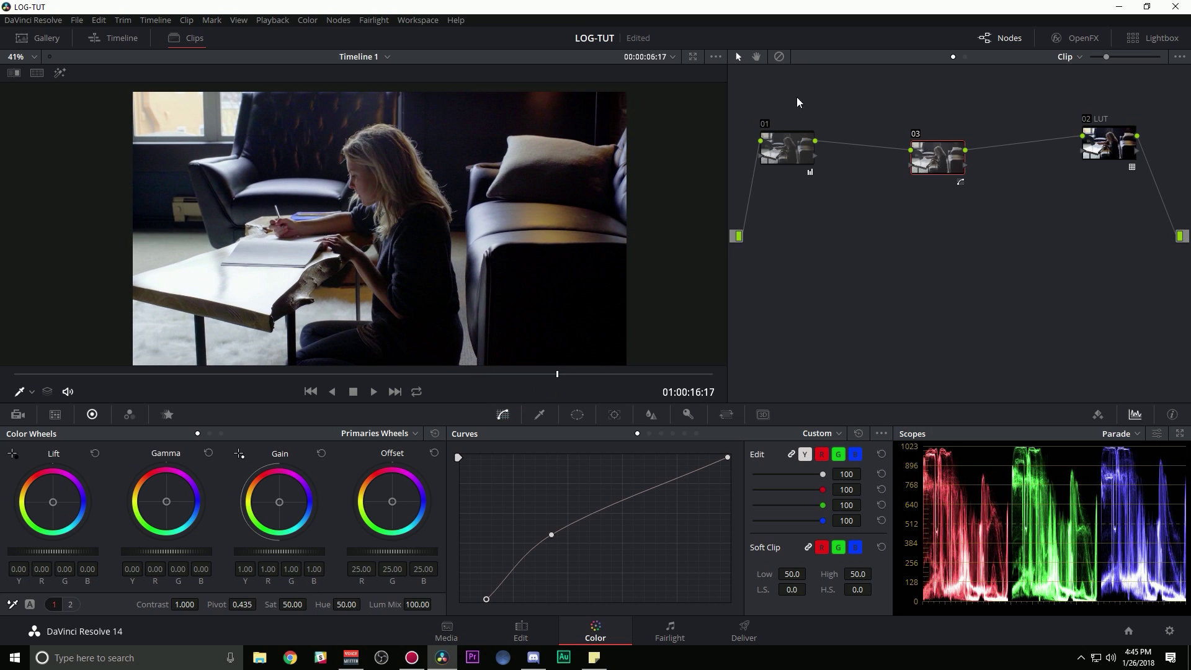
{"action": "left_click", "coordinate": [780, 57]}
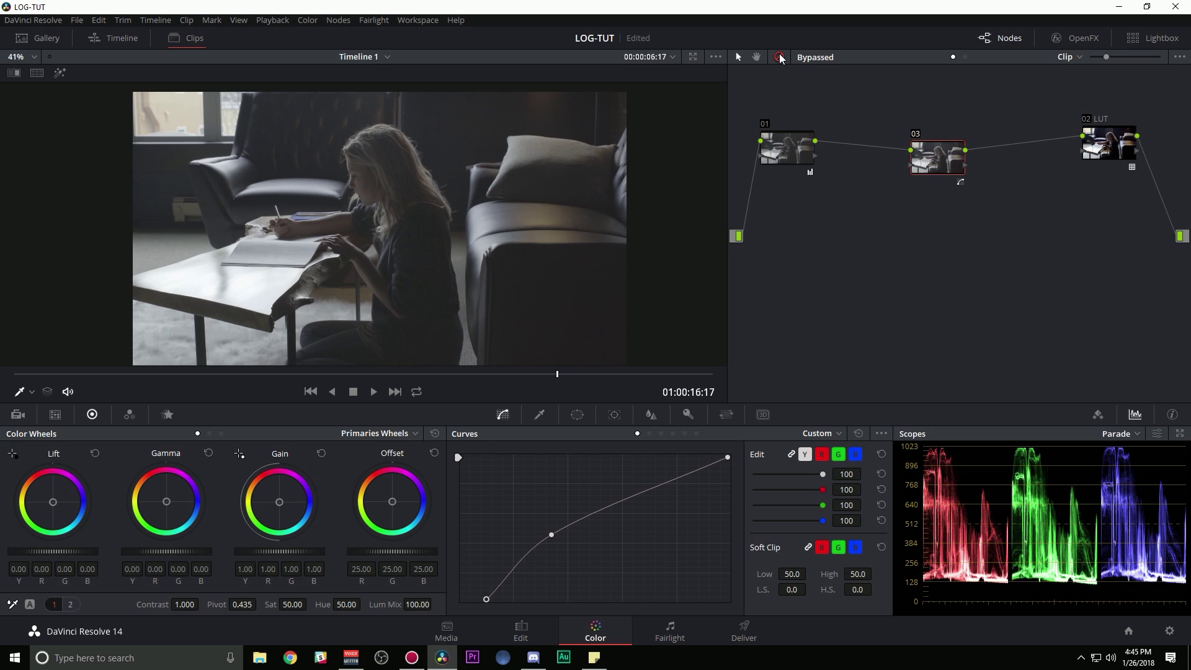
{"action": "left_click", "coordinate": [780, 57]}
{"action": "left_click_drag", "start_coordinate": [543, 376], "coordinate": [474, 374]}
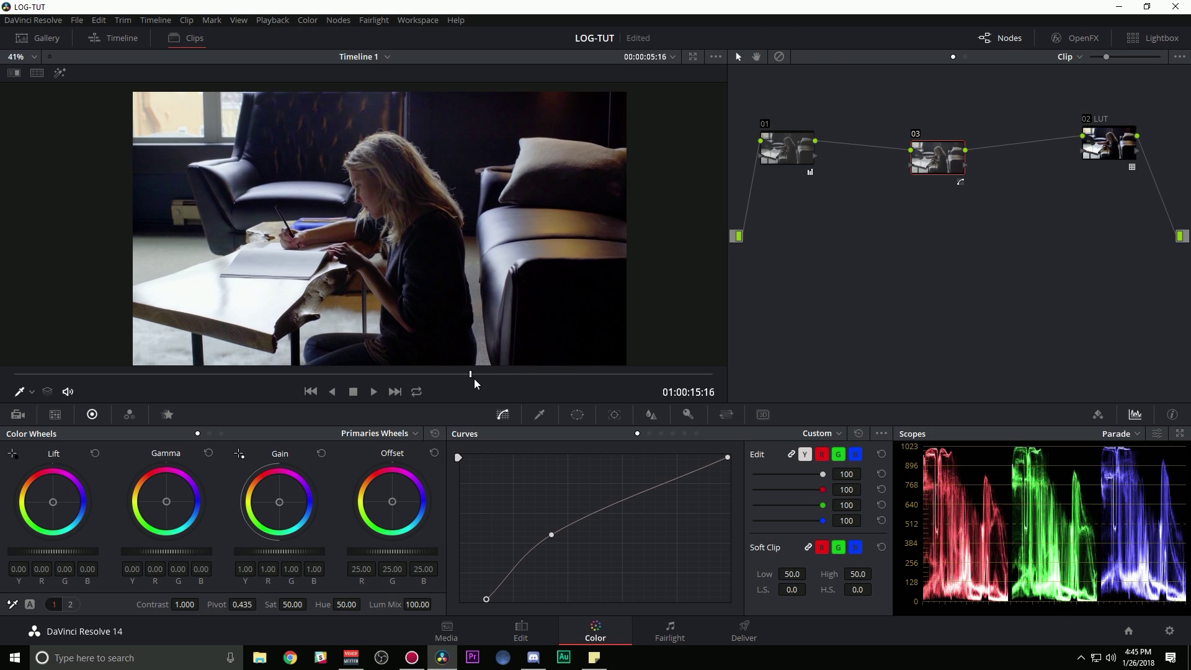
- Add serial node 04 with a tall elliptical mask over the bright upper-left window
{"action": "key", "text": "alt+s"}
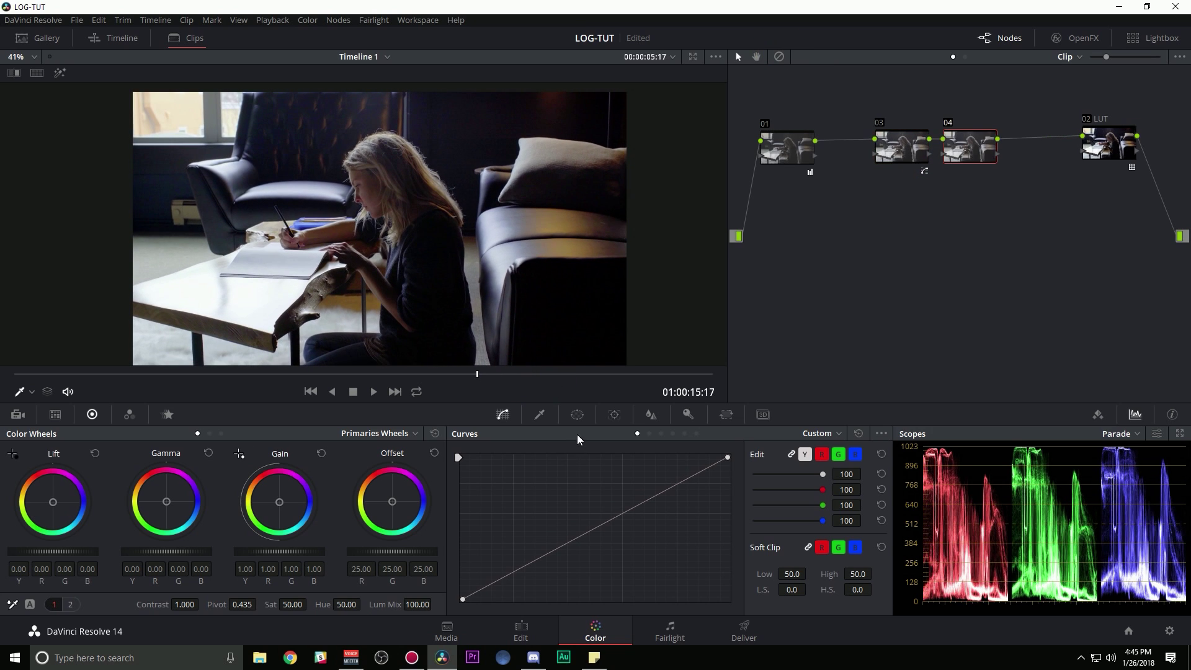
{"action": "left_click", "coordinate": [577, 414]}
{"action": "left_click", "coordinate": [474, 495]}
{"action": "left_click_drag", "start_coordinate": [405, 257], "coordinate": [410, 233]}
{"action": "left_click_drag", "start_coordinate": [460, 281], "coordinate": [438, 262]}
{"action": "left_click_drag", "start_coordinate": [448, 207], "coordinate": [412, 214]}
{"action": "left_click_drag", "start_coordinate": [342, 188], "coordinate": [414, 272]}
- Disable the elliptical mask, then add node 02 with the Ground_Control GC_Slog2_to_Rec709 3D LUT
{"action": "left_click", "coordinate": [474, 494]}
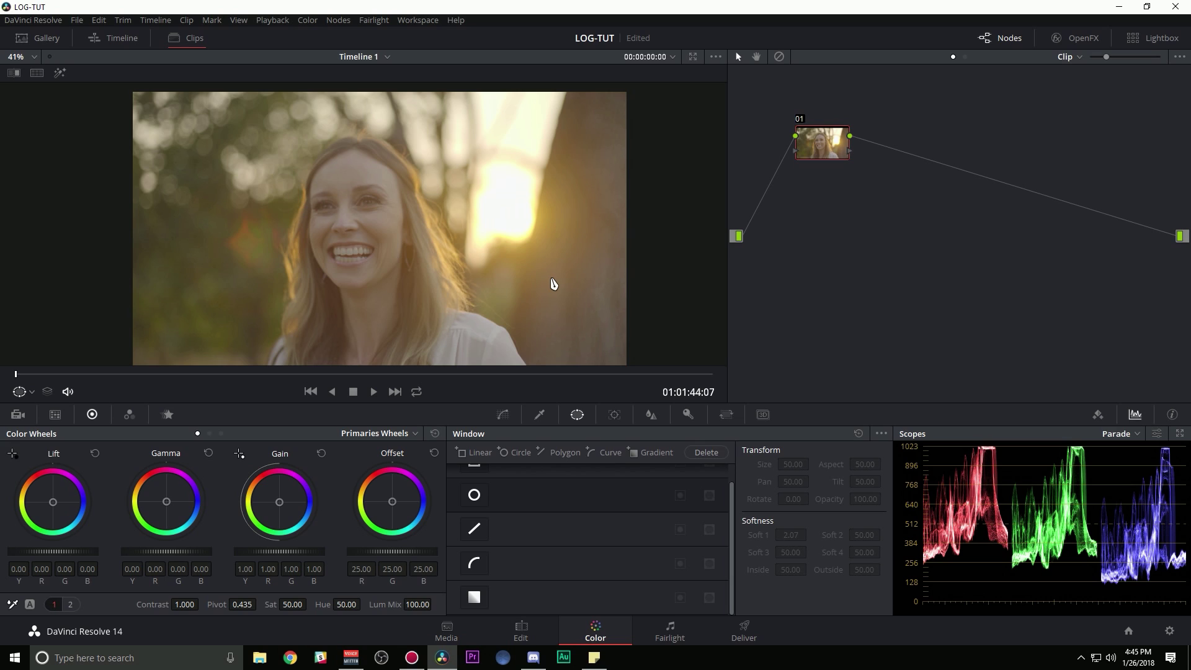
{"action": "key", "text": "alt+s"}
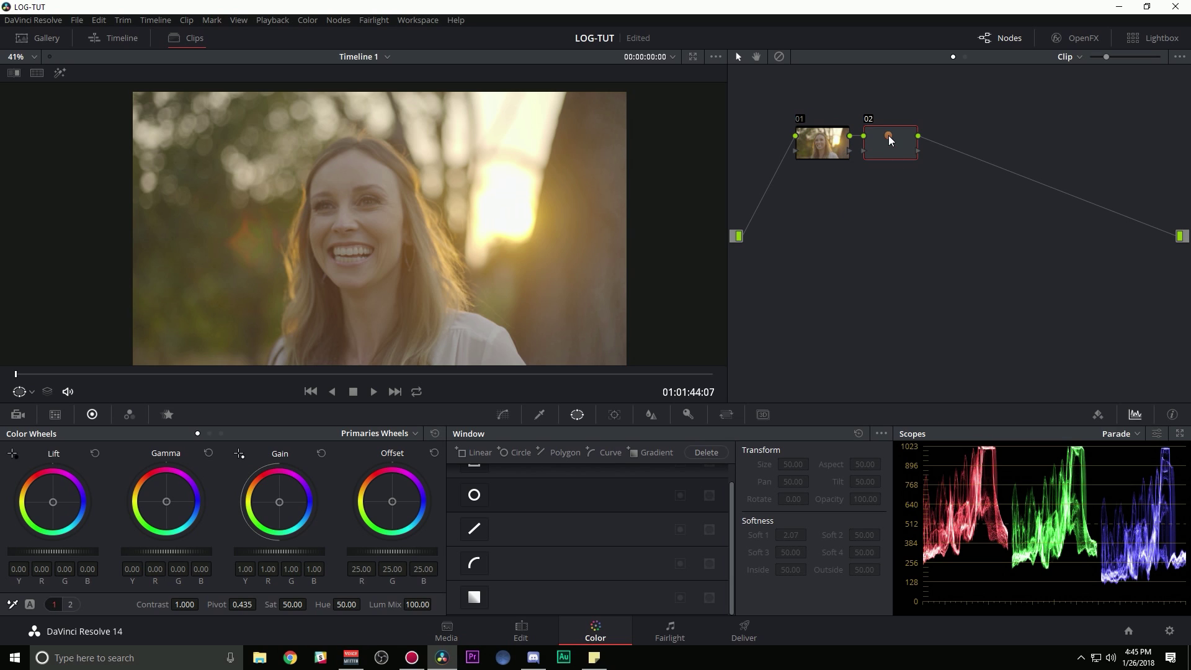
{"action": "right_click", "coordinate": [889, 136]}
{"action": "mouse_move", "coordinate": [942, 276]}
{"action": "mouse_move", "coordinate": [1058, 365]}
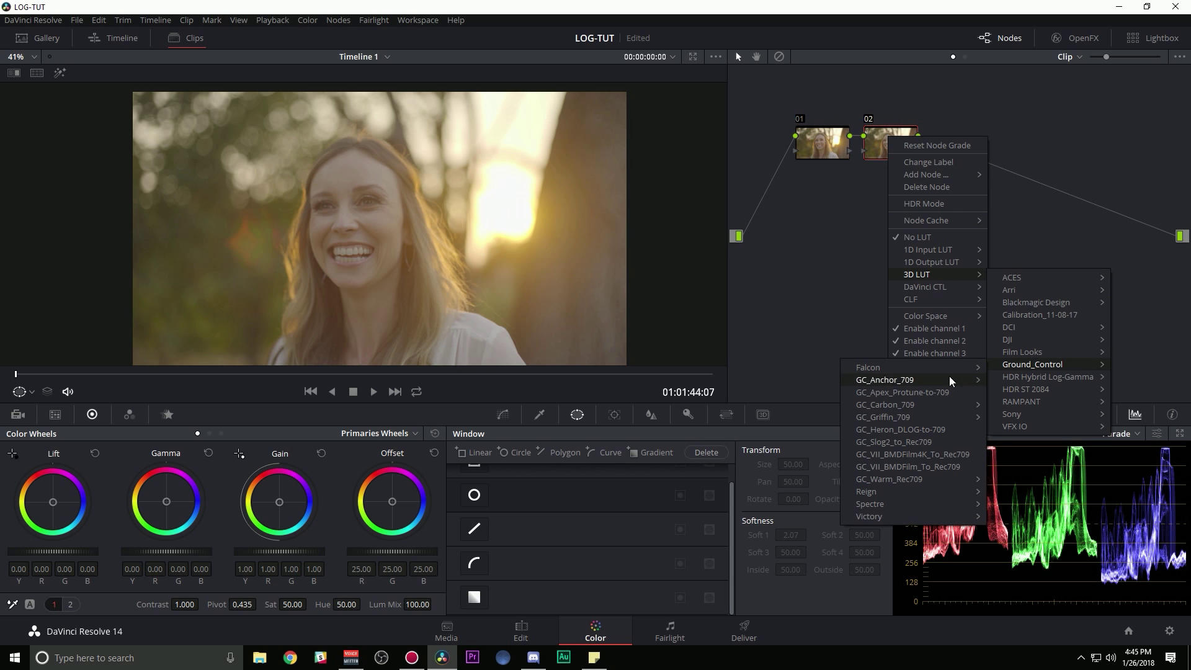
{"action": "left_click", "coordinate": [929, 441]}
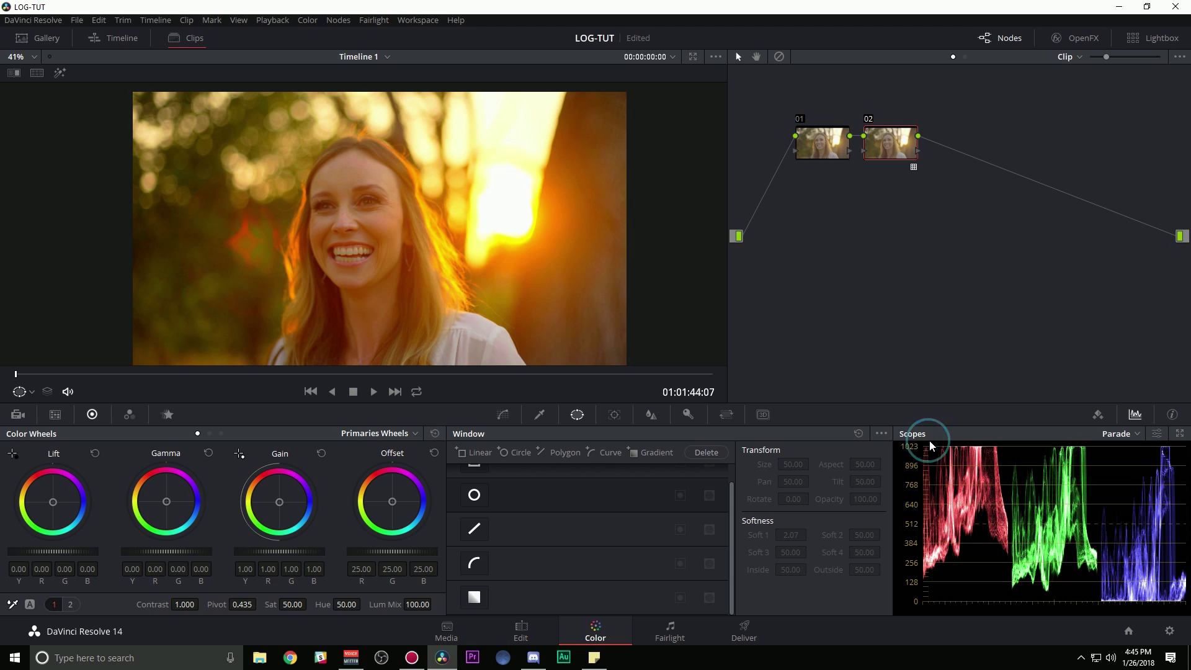
{"action": "left_click", "coordinate": [825, 155]}
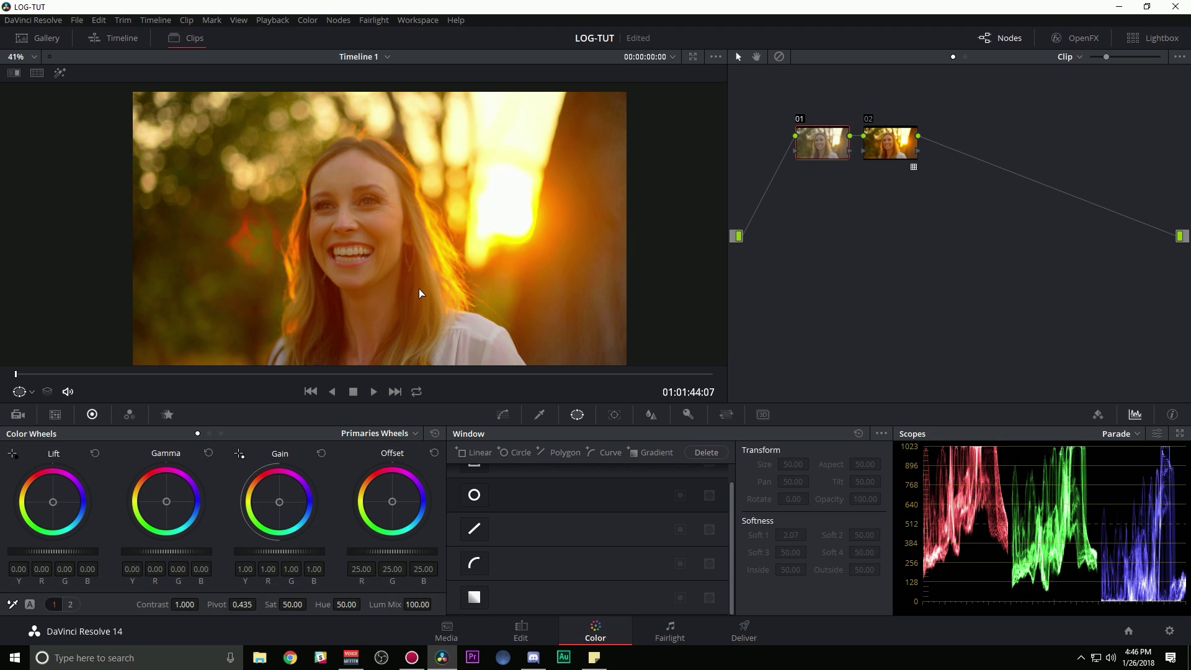
- Nudge node 01's highlights and shadows slightly toward blue, settling Lift at -0.02
{"action": "left_click_drag", "start_coordinate": [279, 502], "coordinate": [281, 503]}
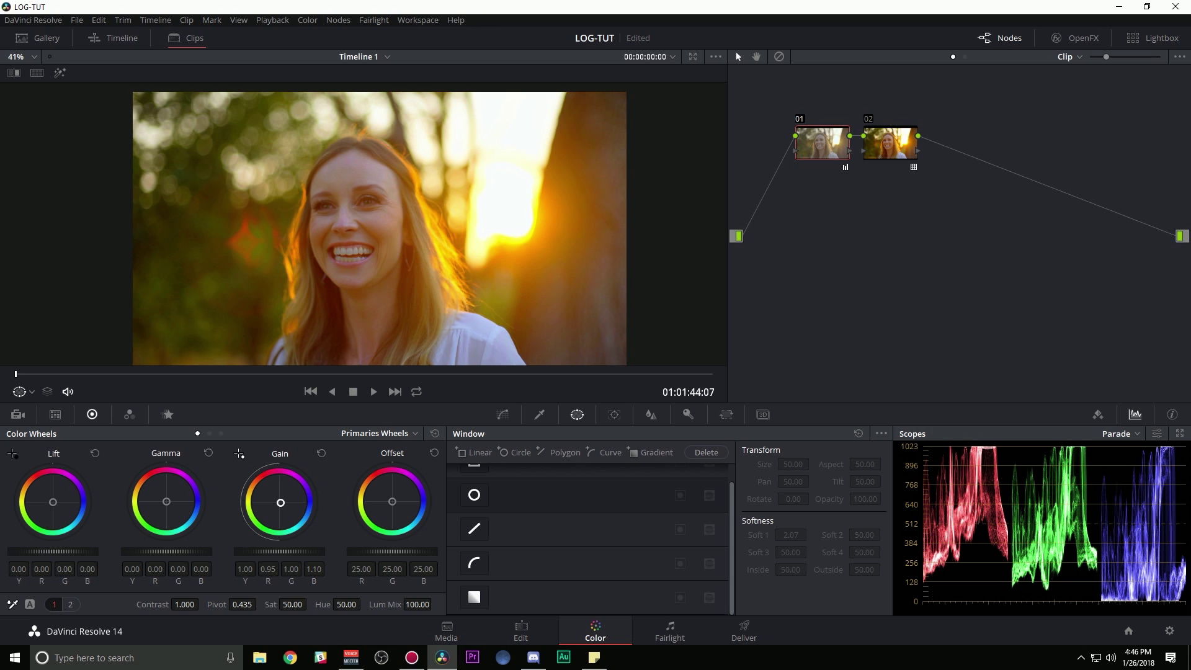
{"action": "scroll", "coordinate": [302, 551], "scroll_direction": "down", "scroll_amount": 8}
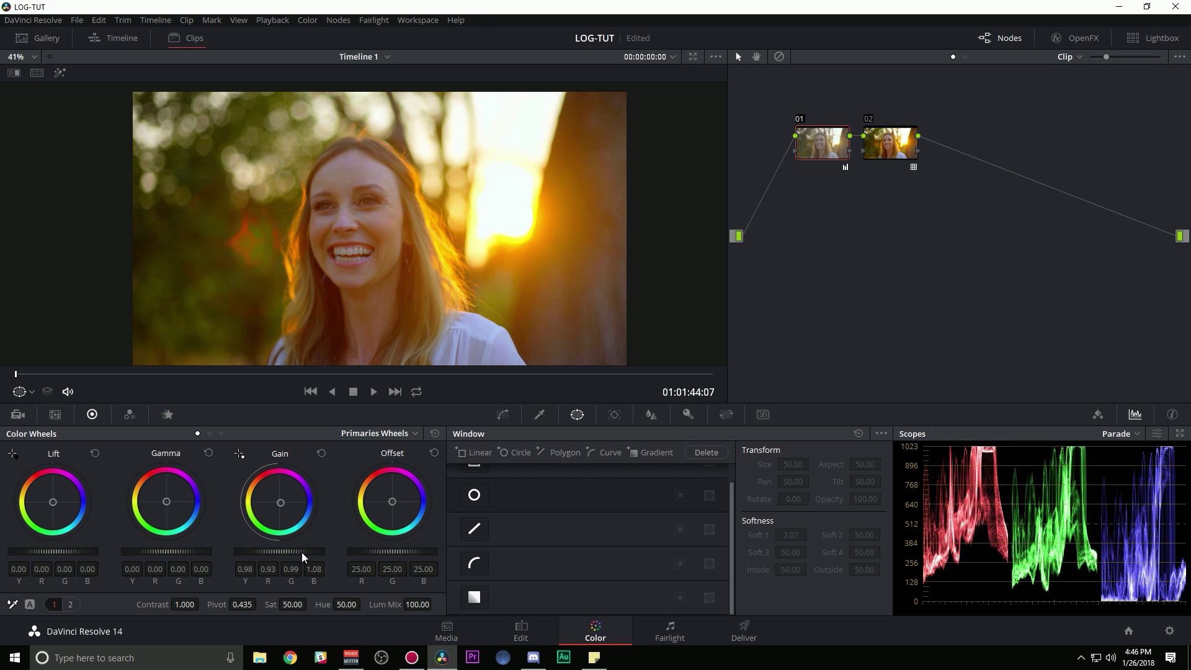
{"action": "scroll", "coordinate": [301, 552], "scroll_direction": "down", "scroll_amount": 3}
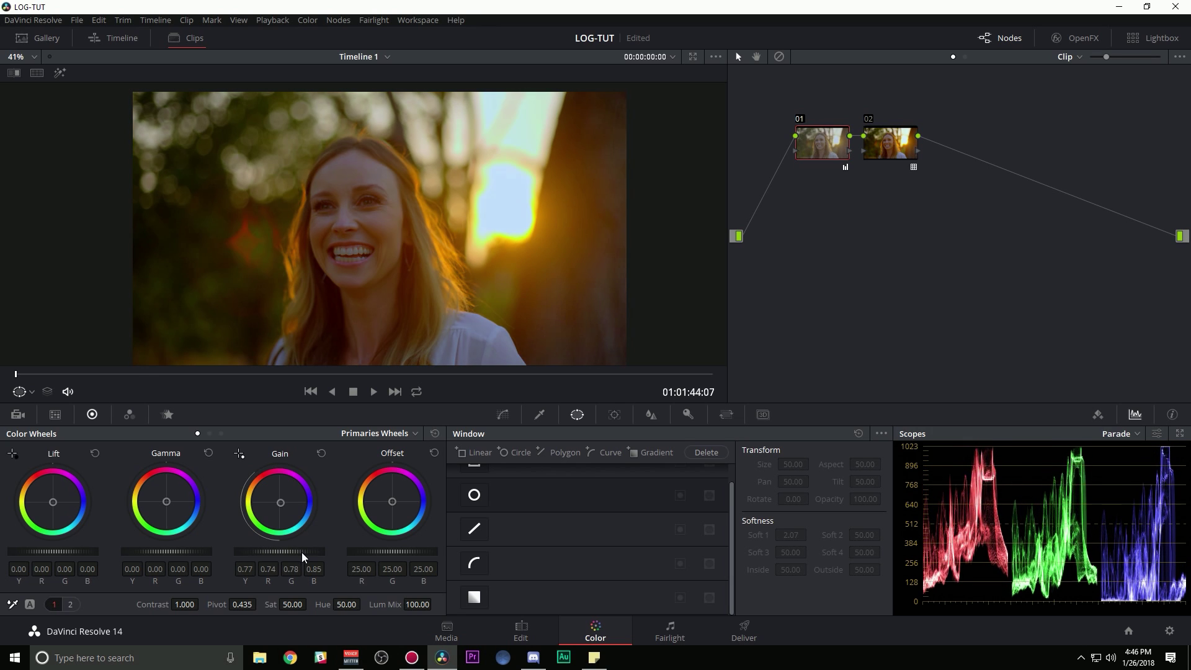
{"action": "scroll", "coordinate": [302, 553], "scroll_direction": "up", "scroll_amount": 1}
{"action": "left_click_drag", "start_coordinate": [54, 501], "coordinate": [75, 556]}
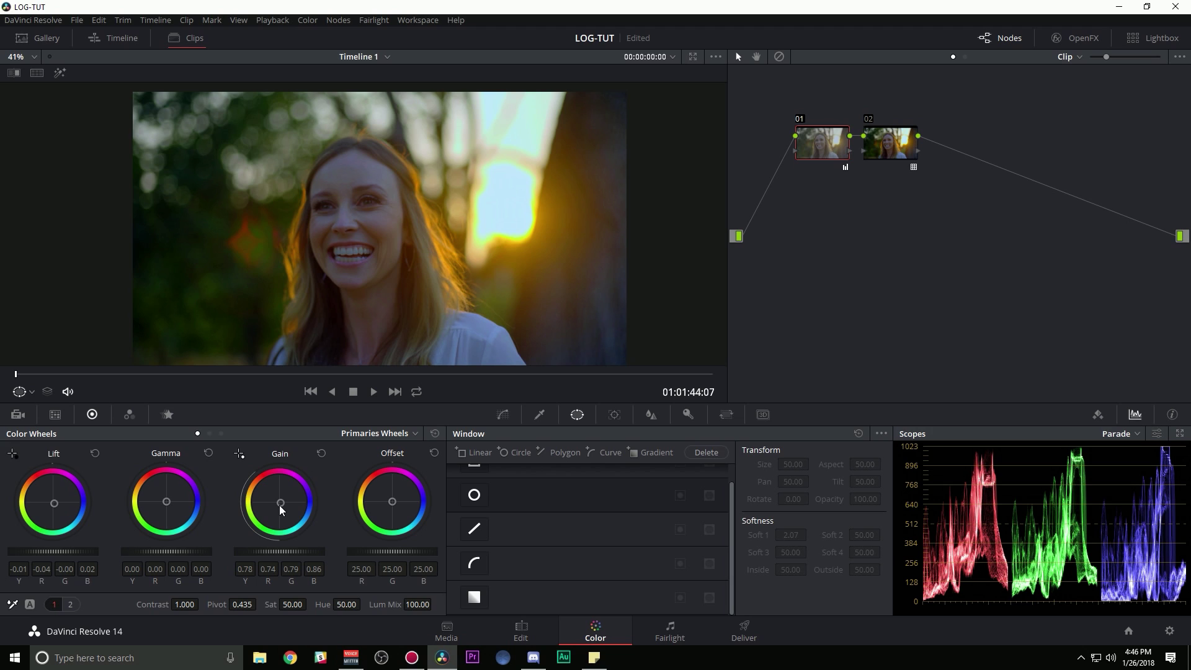
{"action": "left_click_drag", "start_coordinate": [280, 506], "coordinate": [278, 504]}
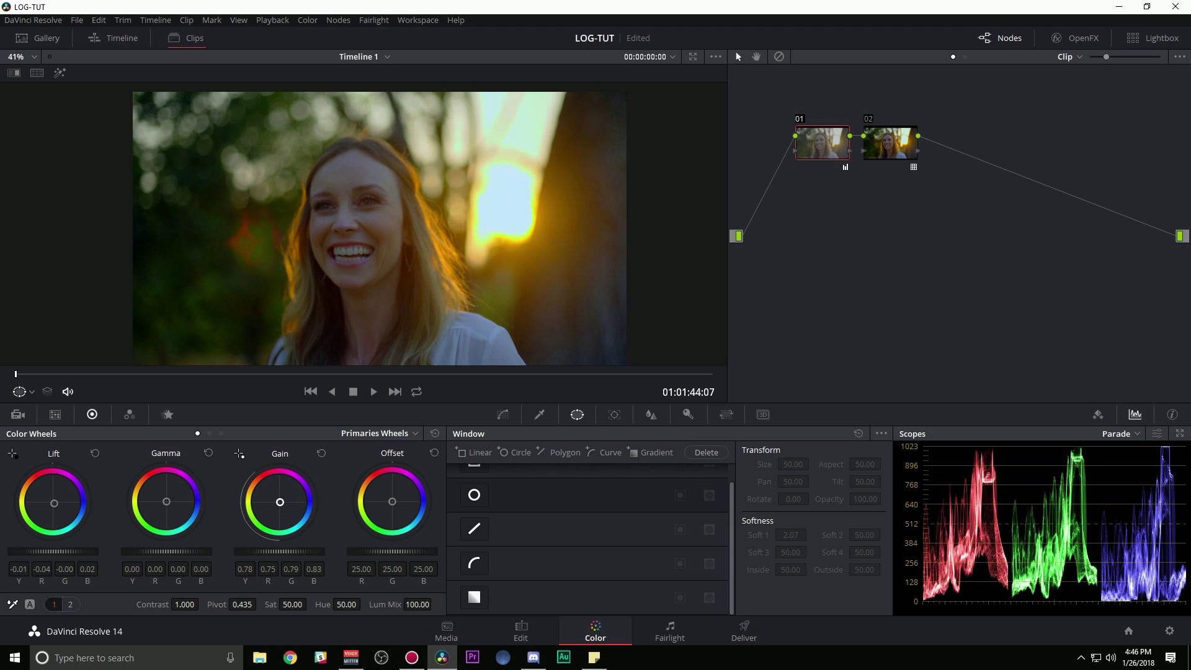
{"action": "left_click_drag", "start_coordinate": [280, 502], "coordinate": [280, 502]}
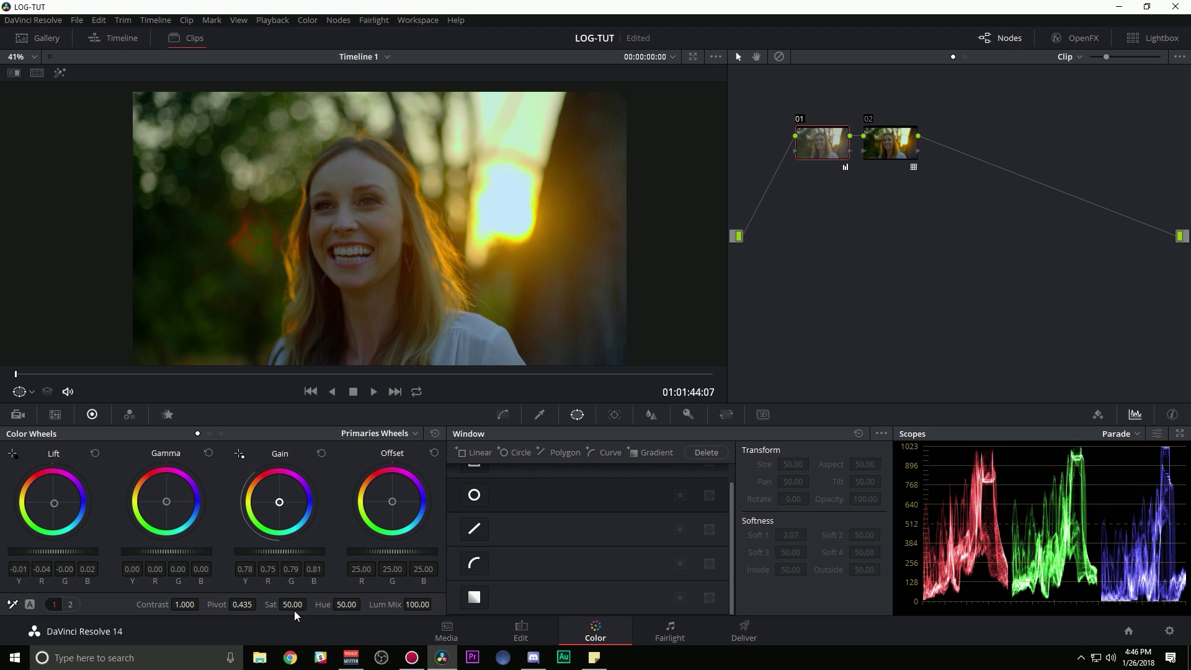
- Lower node 01's saturation to 38 and move node 02 further right in the graph
{"action": "left_click_drag", "start_coordinate": [295, 609], "coordinate": [255, 609]}
{"action": "left_click_drag", "start_coordinate": [273, 551], "coordinate": [284, 551]}
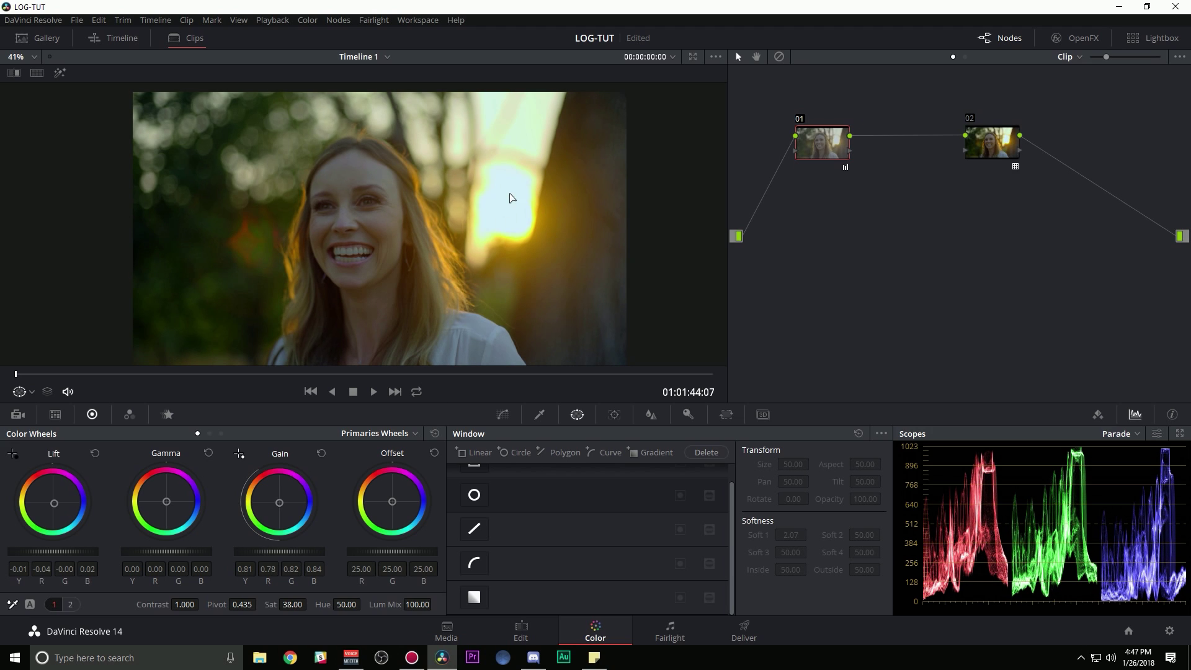
{"action": "scroll", "coordinate": [305, 552], "scroll_direction": "up", "scroll_amount": 2}
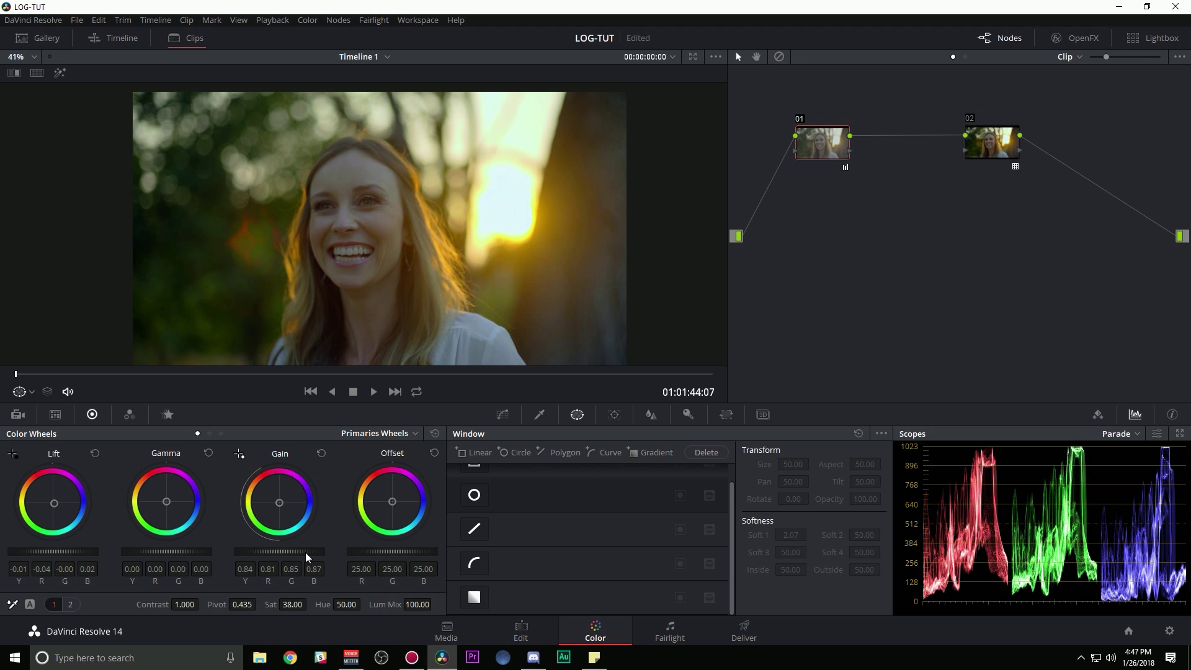
{"action": "scroll", "coordinate": [305, 553], "scroll_direction": "up", "scroll_amount": 1}
{"action": "scroll", "coordinate": [305, 554], "scroll_direction": "up", "scroll_amount": 1}
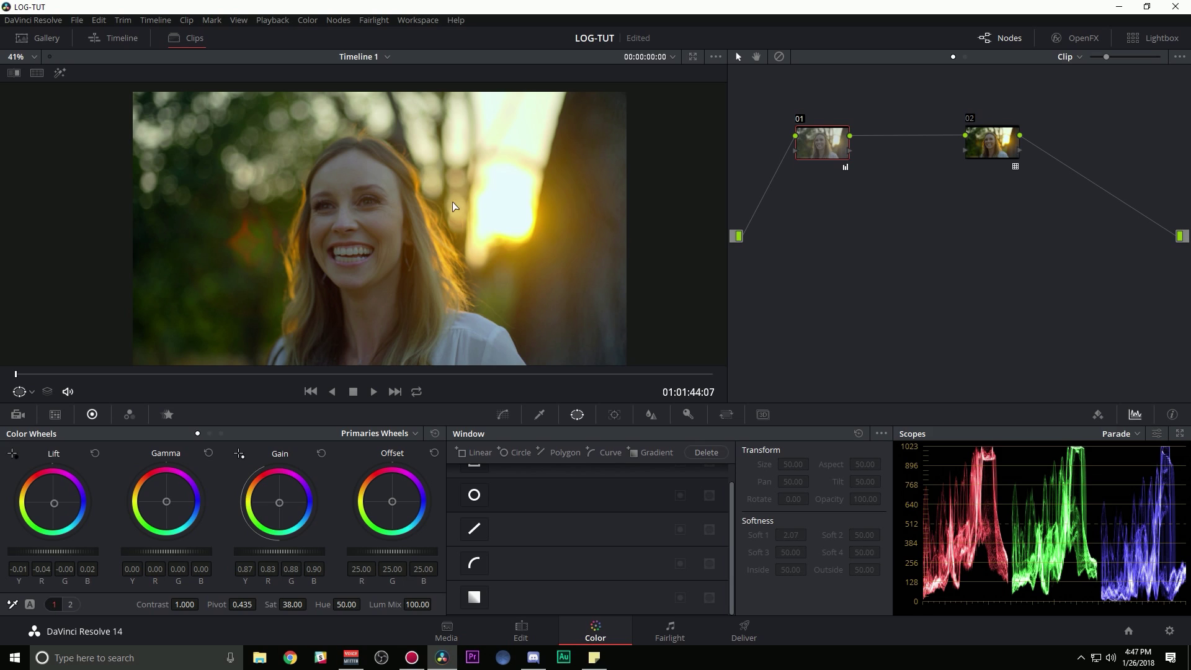
{"action": "scroll", "coordinate": [296, 550], "scroll_direction": "up", "scroll_amount": 1}
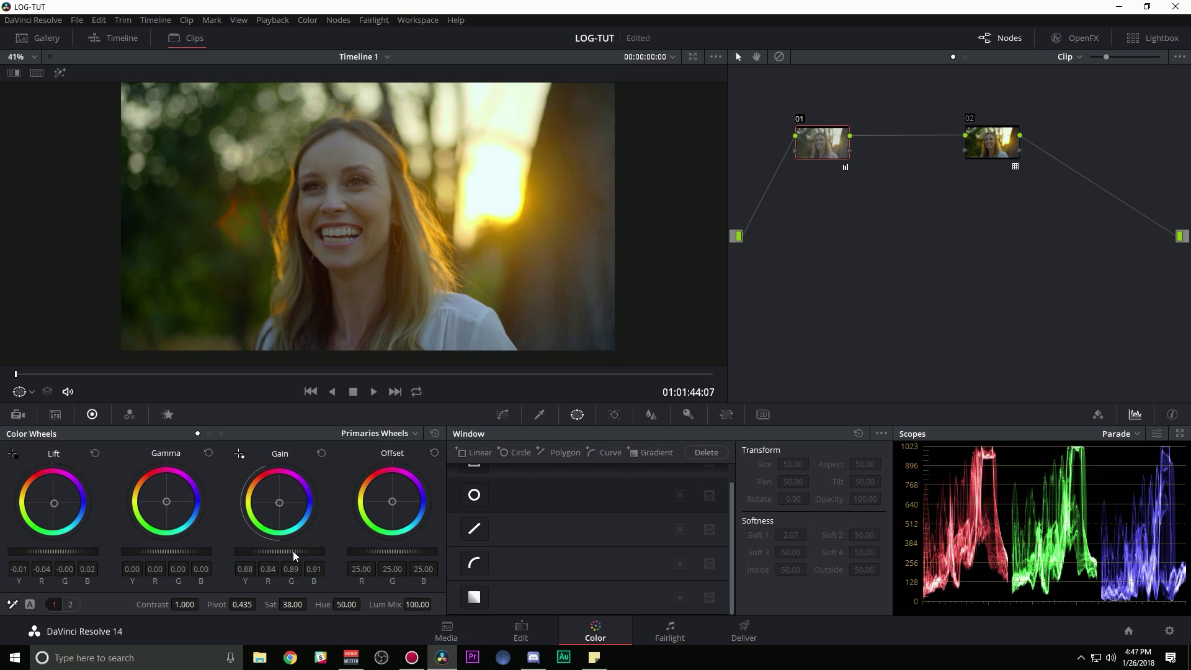
{"action": "scroll", "coordinate": [76, 551], "scroll_direction": "down", "scroll_amount": 1}
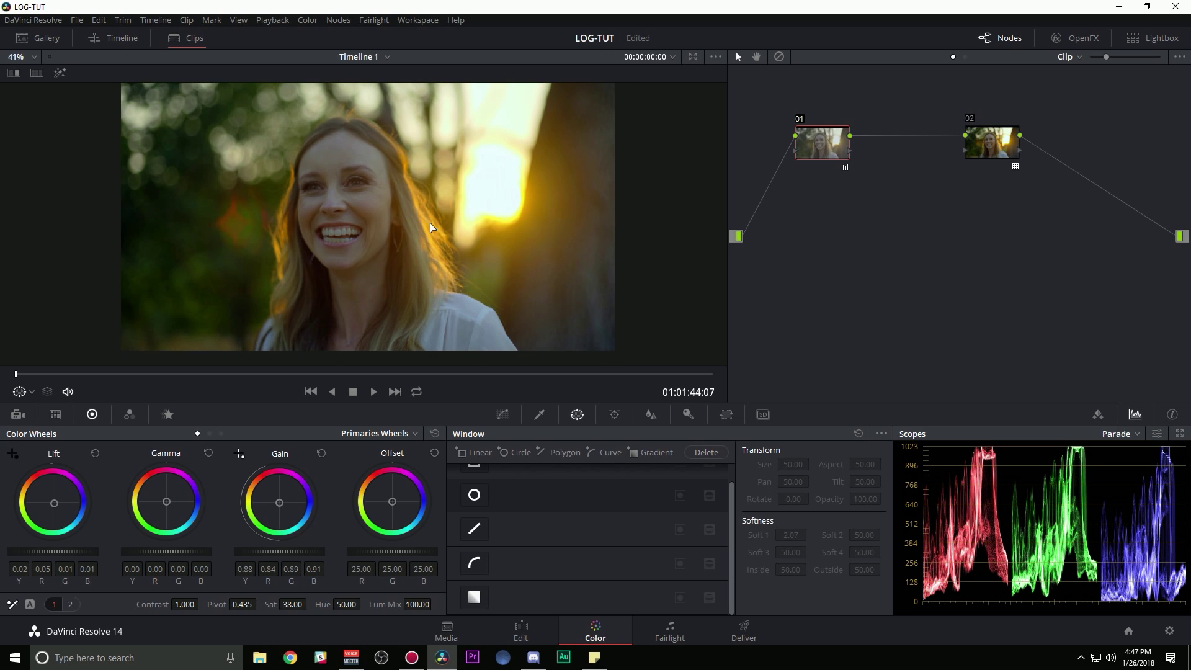
{"action": "left_click_drag", "start_coordinate": [1000, 147], "coordinate": [1028, 143]}
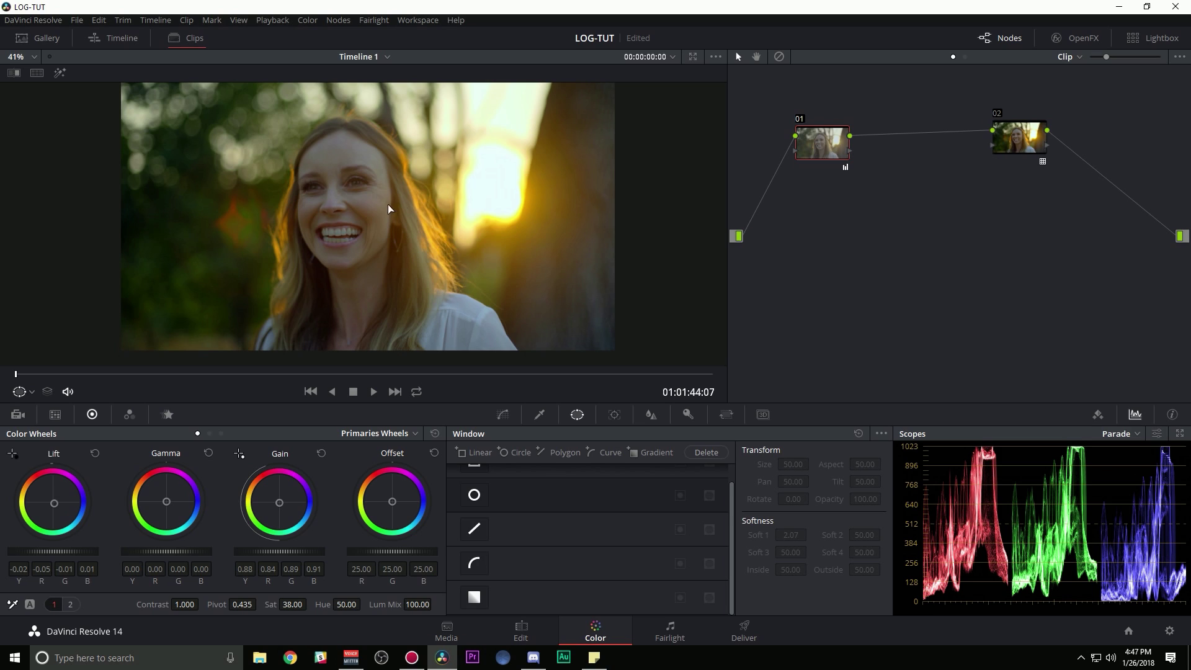
{"action": "left_click_drag", "start_coordinate": [1024, 141], "coordinate": [1050, 145]}
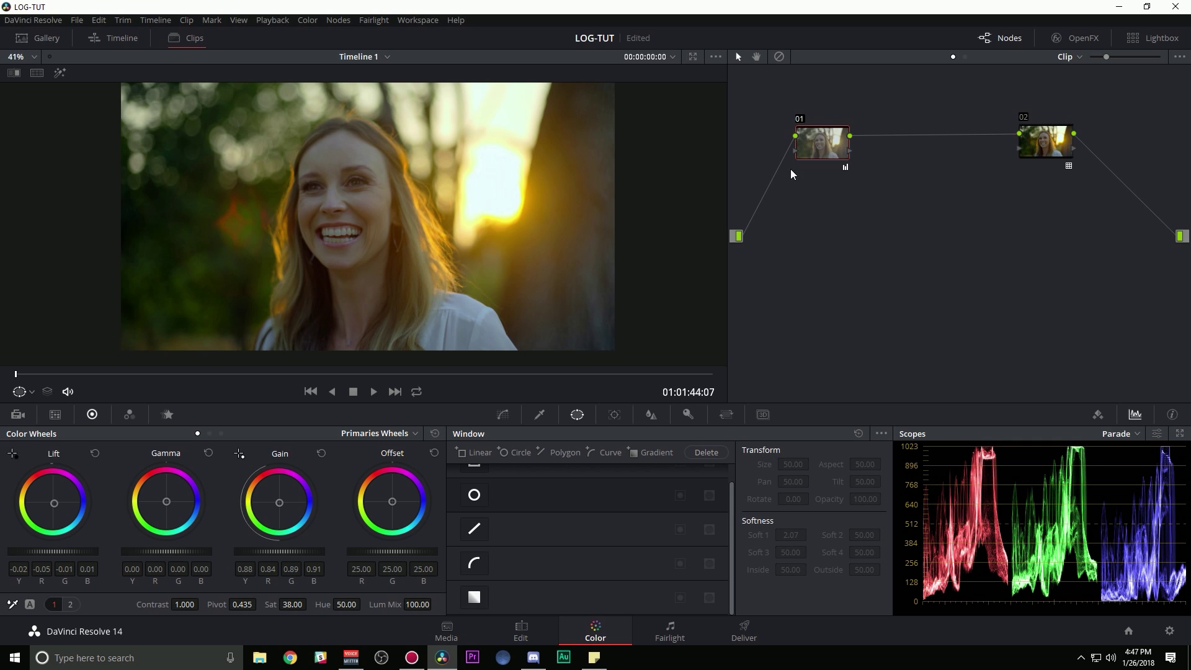
- Insert node 03 before the LUT with a midtone-lifting curve, deeper black point and Saturation 57.40
{"action": "key", "text": "alt+s"}
{"action": "left_click_drag", "start_coordinate": [876, 139], "coordinate": [907, 145]}
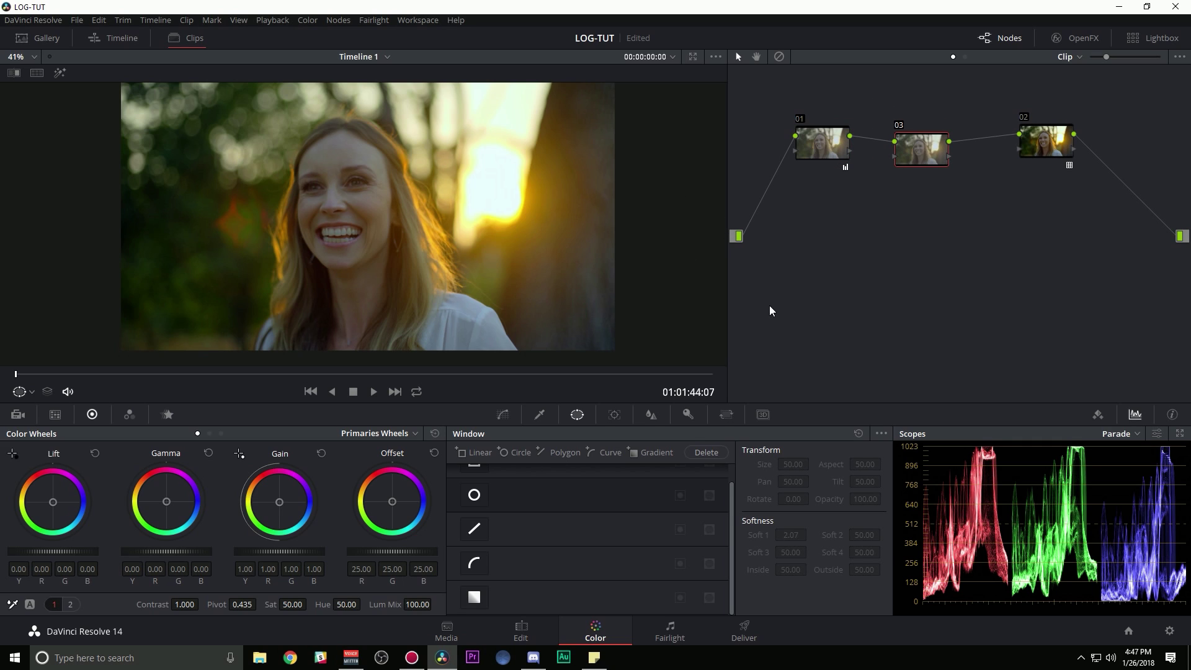
{"action": "left_click", "coordinate": [503, 414]}
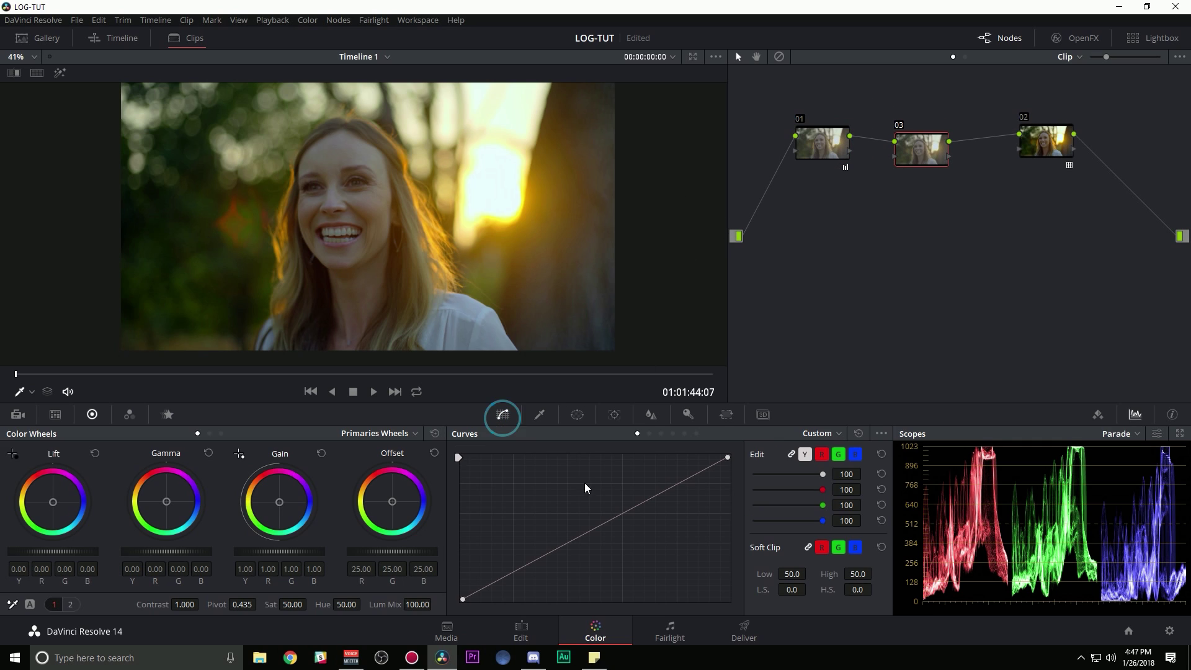
{"action": "left_click", "coordinate": [631, 500]}
{"action": "left_click_drag", "start_coordinate": [624, 502], "coordinate": [600, 510]}
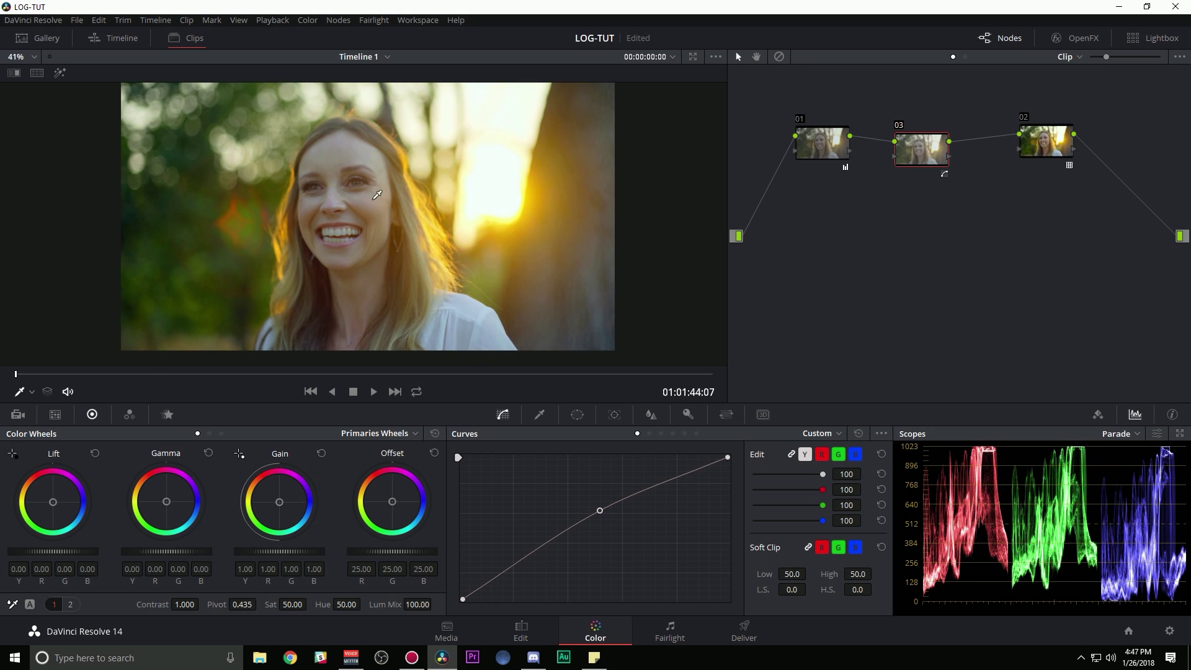
{"action": "left_click_drag", "start_coordinate": [453, 603], "coordinate": [480, 606]}
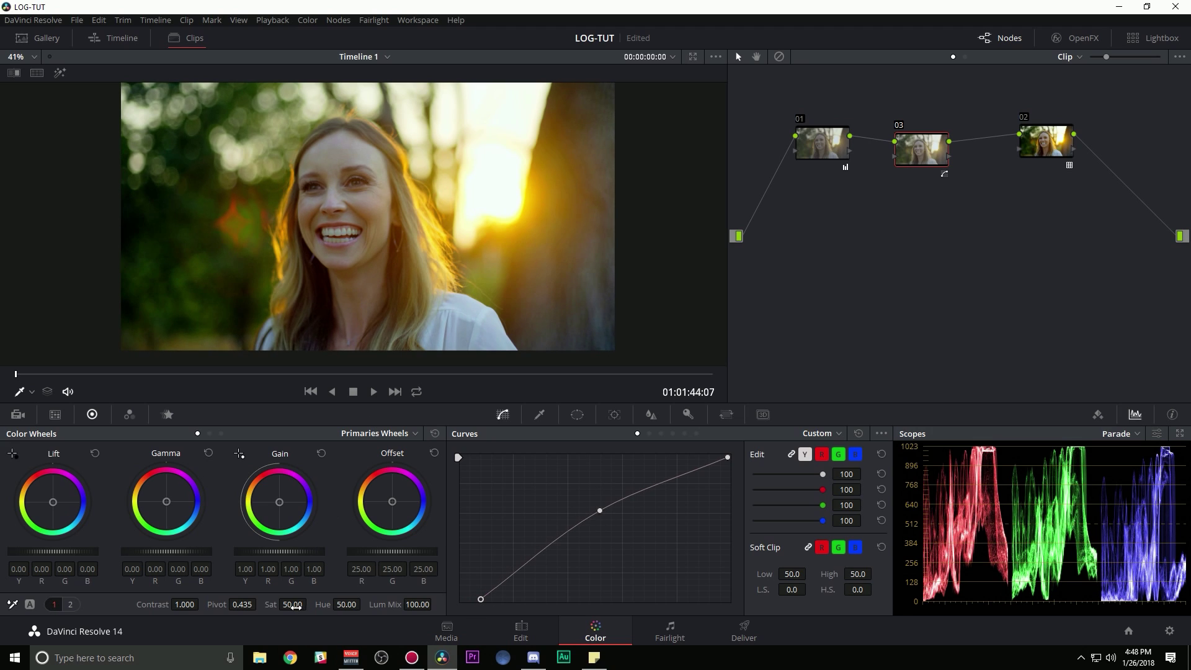
{"action": "left_click_drag", "start_coordinate": [296, 607], "coordinate": [312, 604]}
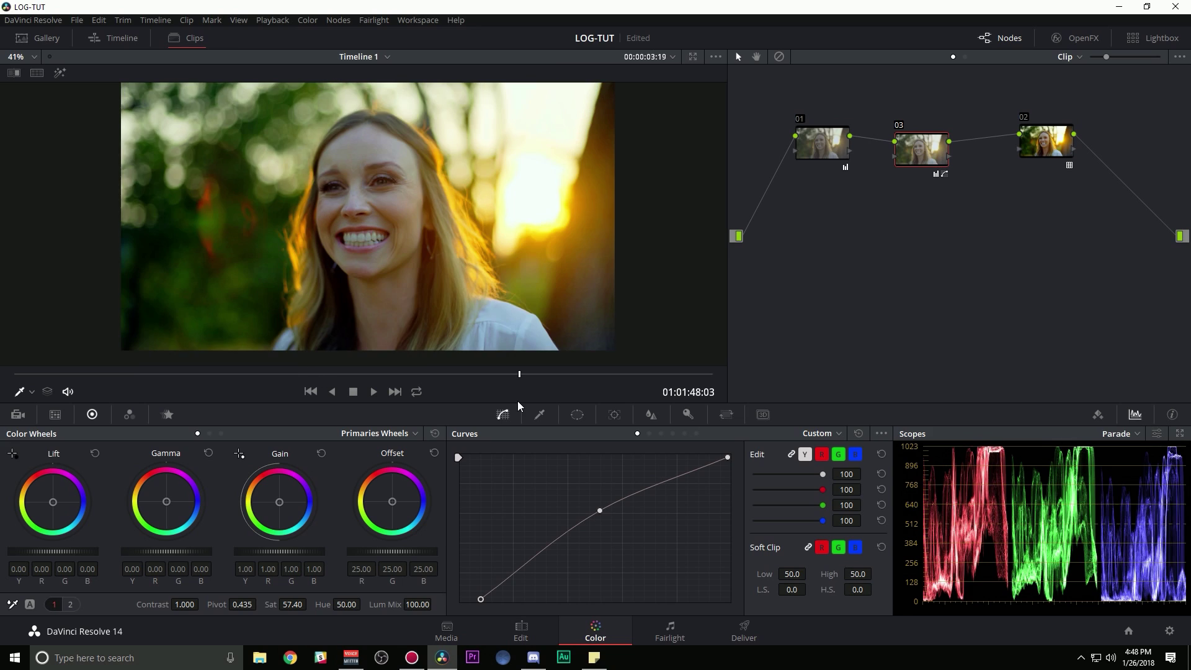
{"action": "left_click", "coordinate": [519, 374]}
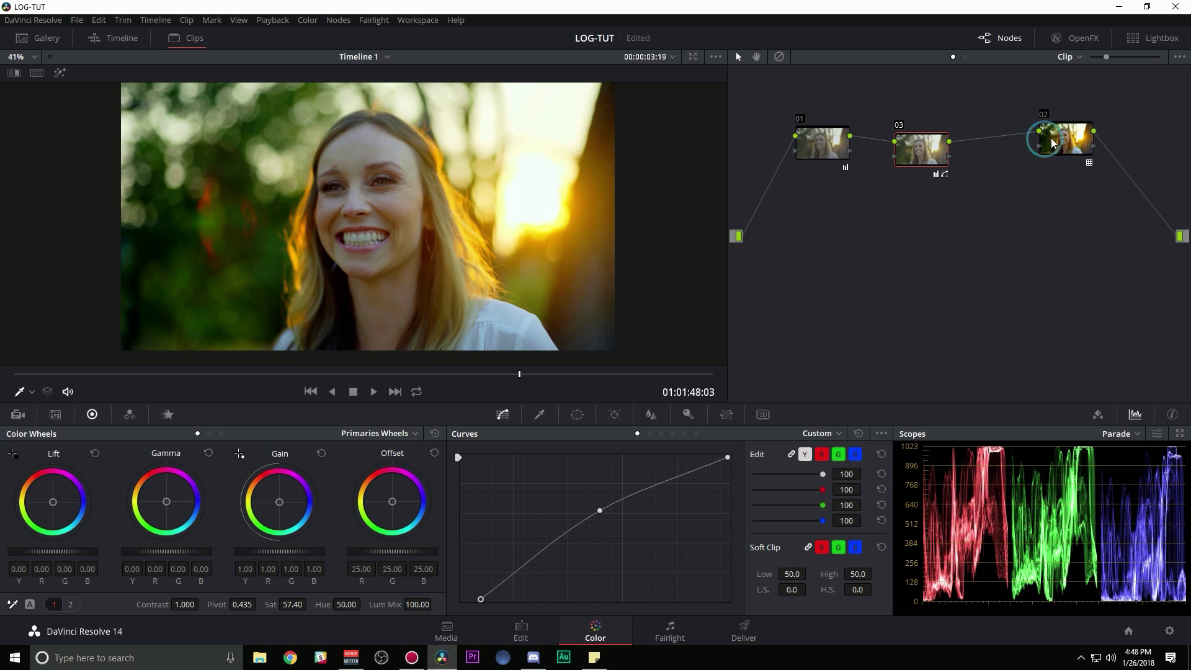
- Add node 04 with a soft, tall oval Circle window over the woman's face
{"action": "key", "text": "alt+s"}
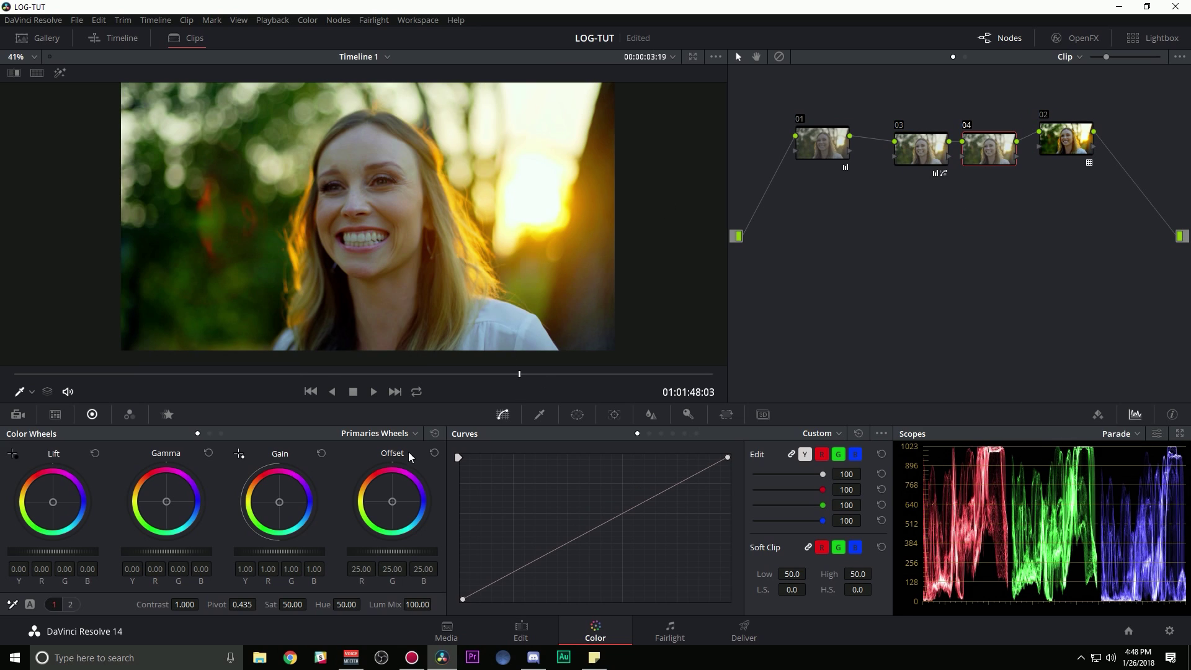
{"action": "left_click", "coordinate": [577, 415]}
{"action": "left_click", "coordinate": [474, 495]}
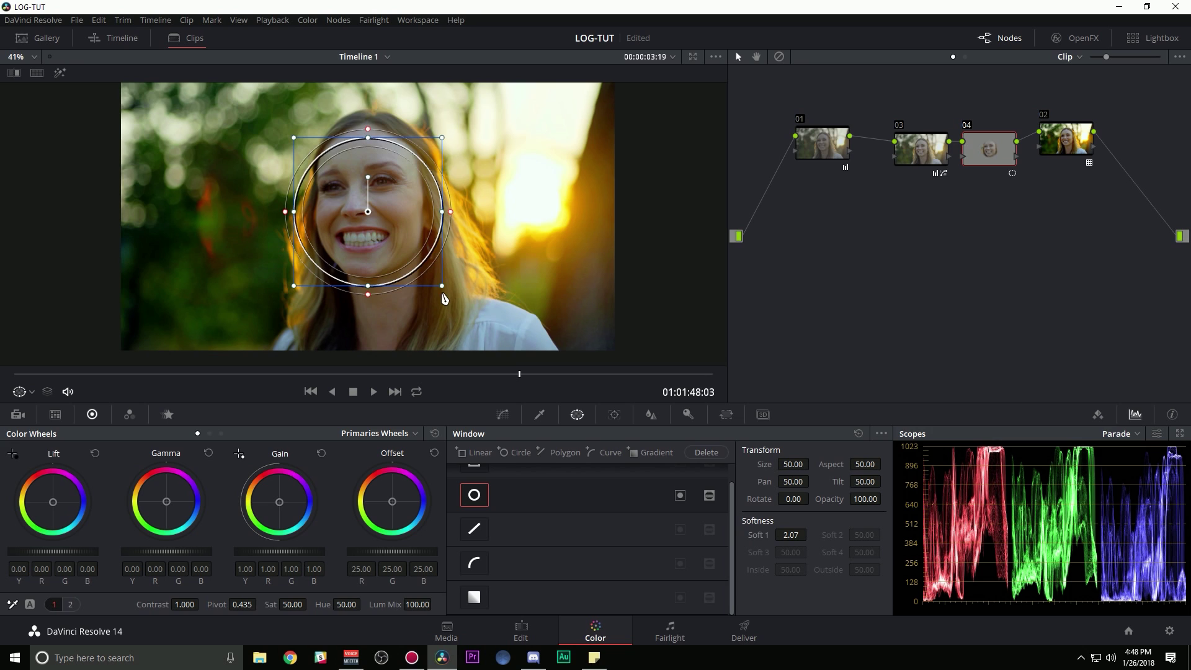
{"action": "left_click_drag", "start_coordinate": [442, 287], "coordinate": [462, 311]}
{"action": "left_click_drag", "start_coordinate": [476, 214], "coordinate": [397, 242]}
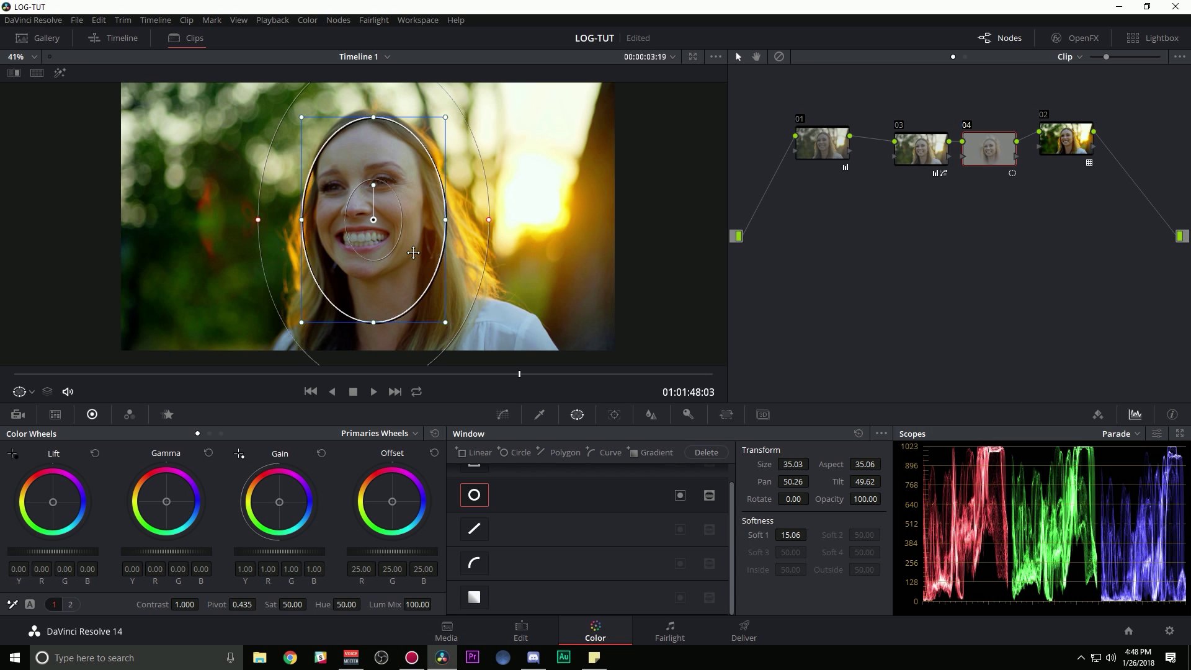
- Track the oval forward and backward through the clip and scrub to check it
{"action": "key", "text": "ctrl+t"}
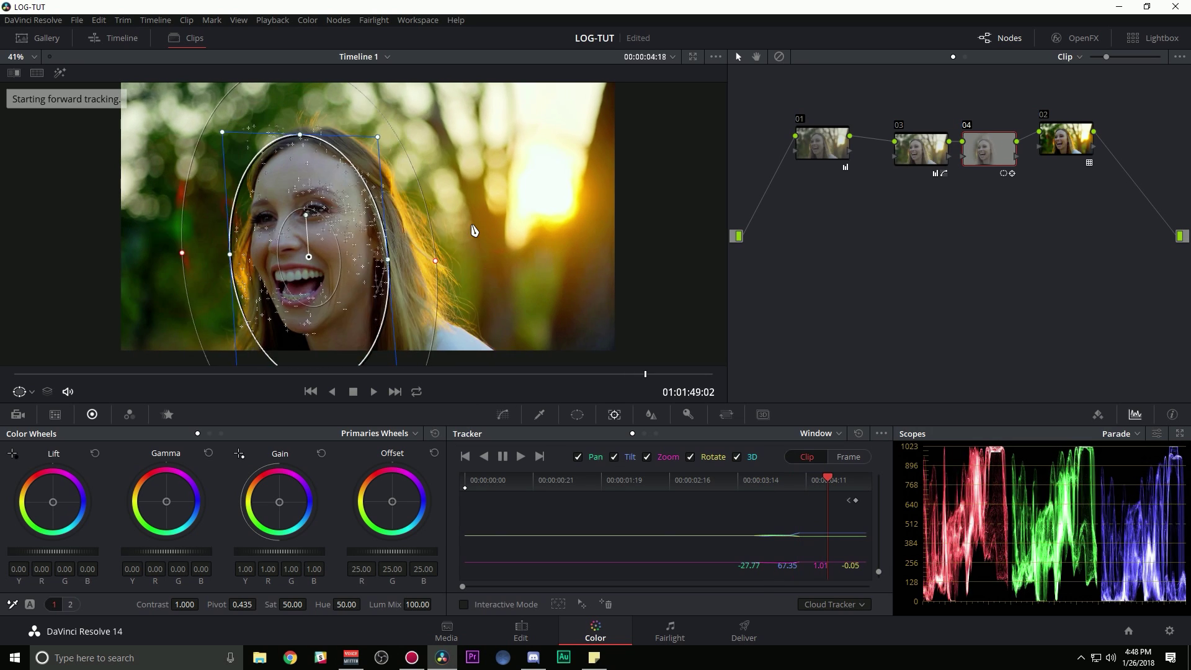
{"action": "key", "text": "alt+t"}
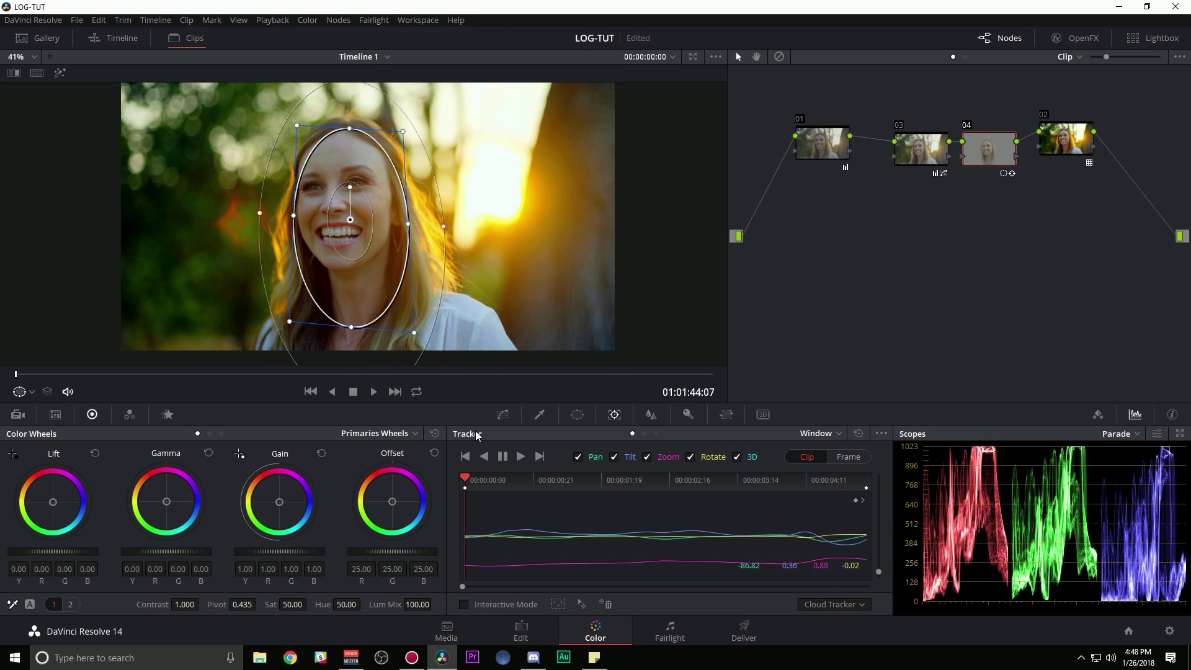
{"action": "left_click_drag", "start_coordinate": [253, 374], "coordinate": [317, 374]}
- Brighten the face with two curve points and warm node 04's Gain (red 1.02, blue 0.97)
{"action": "left_click", "coordinate": [503, 414]}
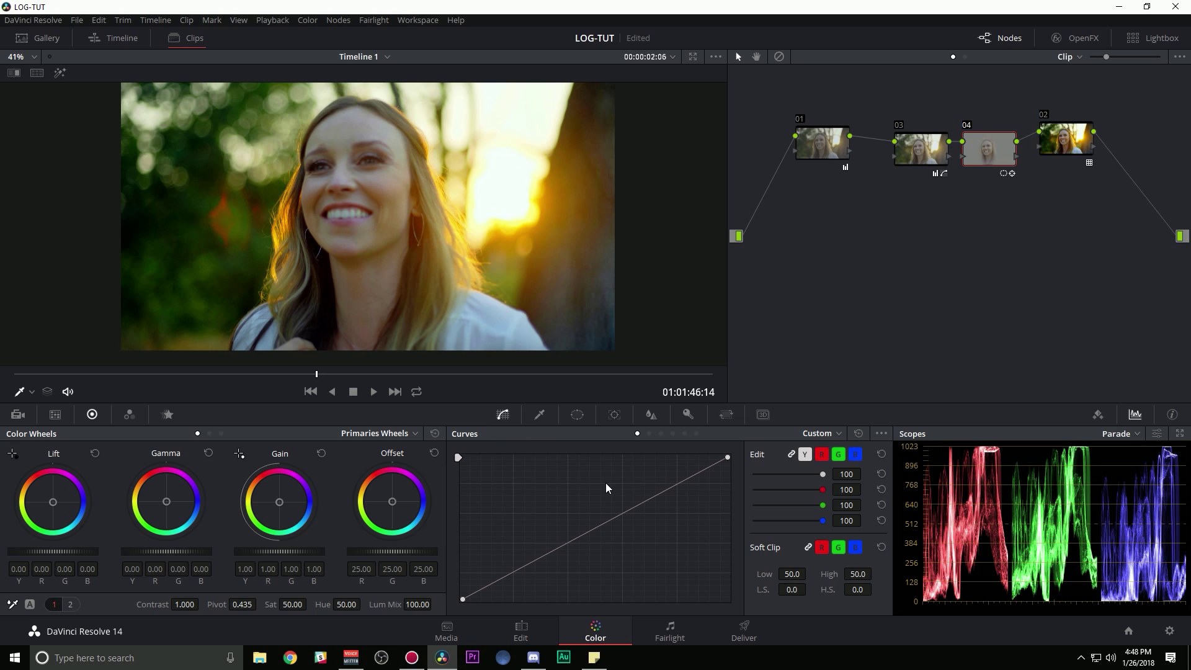
{"action": "left_click_drag", "start_coordinate": [643, 502], "coordinate": [623, 504]}
{"action": "left_click", "coordinate": [530, 558]}
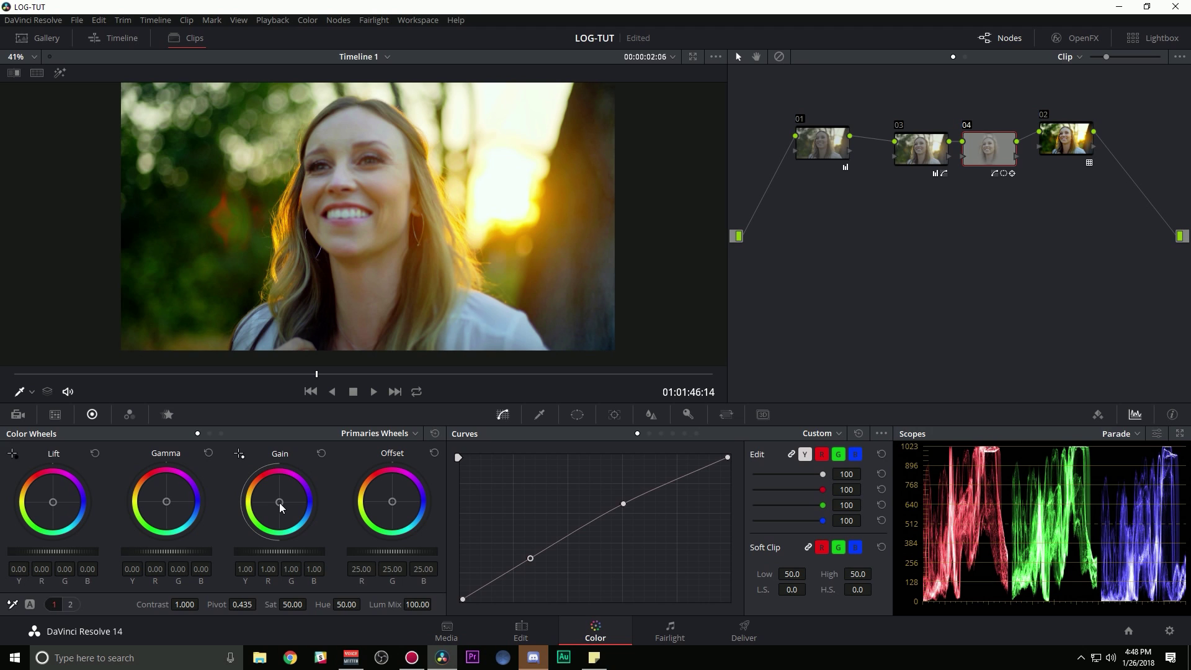
{"action": "left_click_drag", "start_coordinate": [280, 505], "coordinate": [271, 494]}
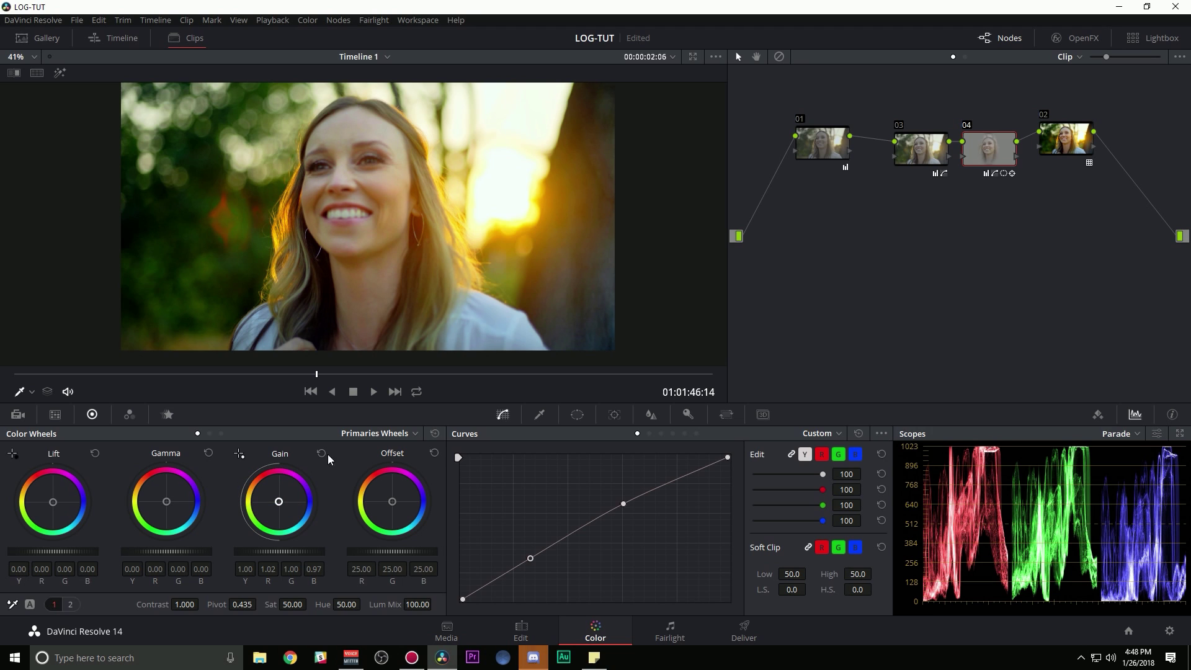
{"action": "left_click", "coordinate": [327, 376]}
{"action": "left_click", "coordinate": [514, 374]}
- Toggle node 04 off and on twice to compare the face before and after
{"action": "left_click", "coordinate": [967, 126]}
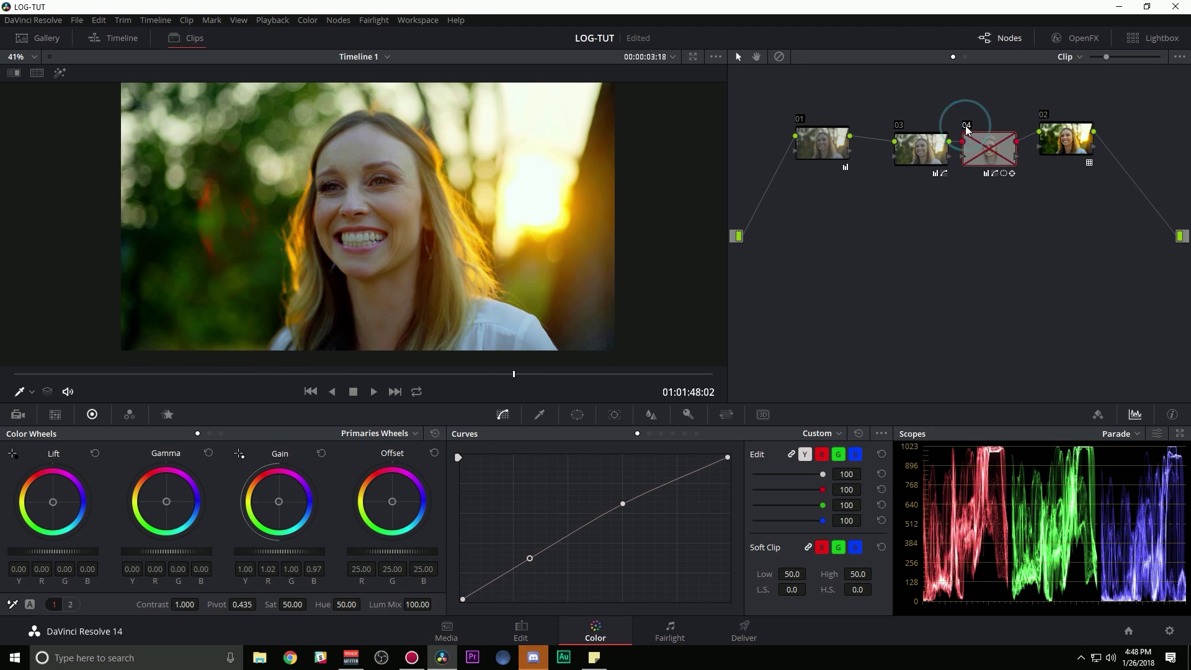
{"action": "left_click", "coordinate": [967, 126]}
{"action": "left_click", "coordinate": [967, 126]}
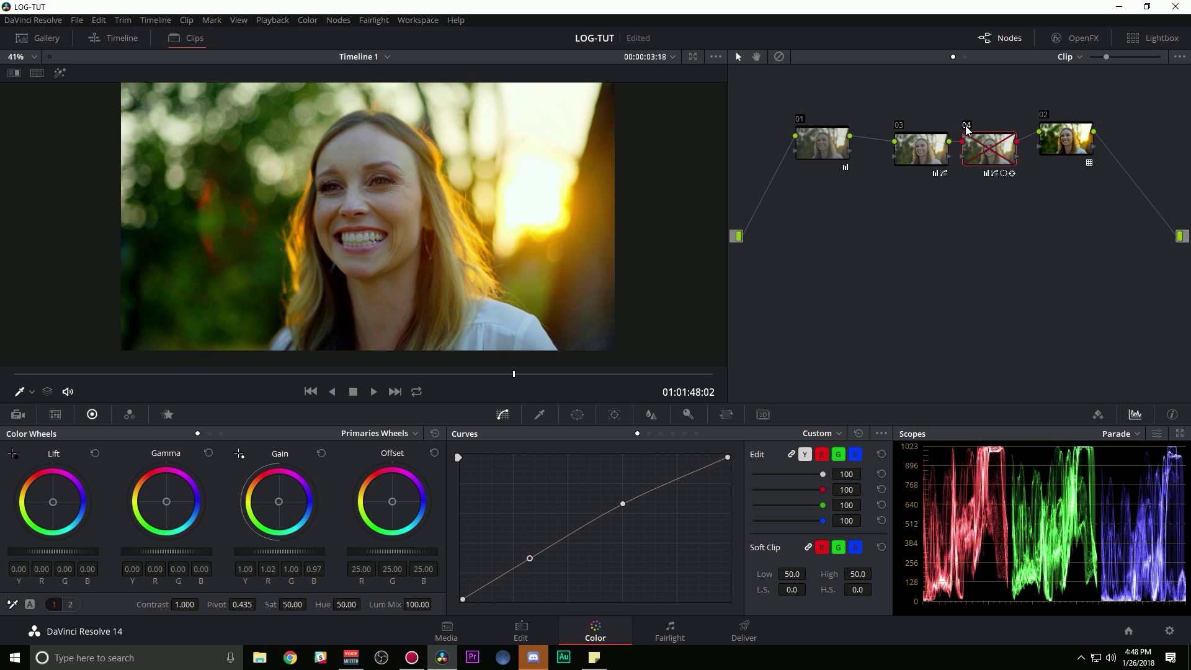
{"action": "left_click", "coordinate": [967, 126]}
- Resize and reposition the oval window to fit the face, then scrub through the clip
{"action": "left_click", "coordinate": [577, 414]}
{"action": "left_click_drag", "start_coordinate": [478, 292], "coordinate": [425, 315]}
{"action": "left_click_drag", "start_coordinate": [386, 224], "coordinate": [377, 221]}
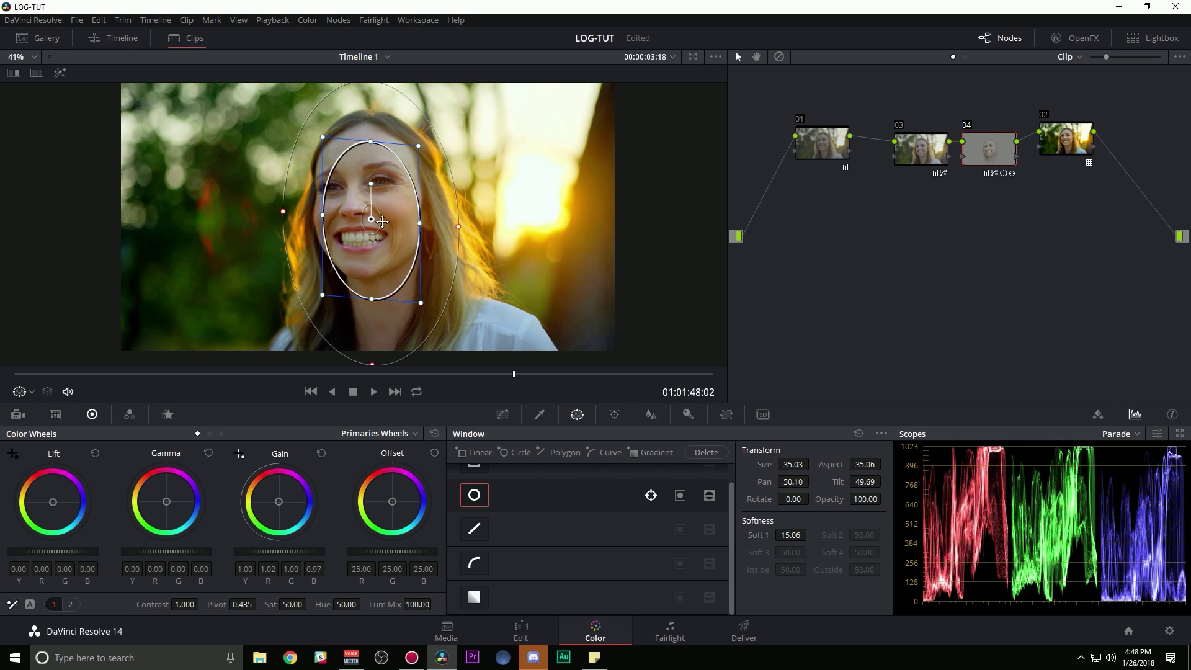
{"action": "left_click", "coordinate": [504, 415]}
{"action": "left_click_drag", "start_coordinate": [514, 374], "coordinate": [489, 351]}
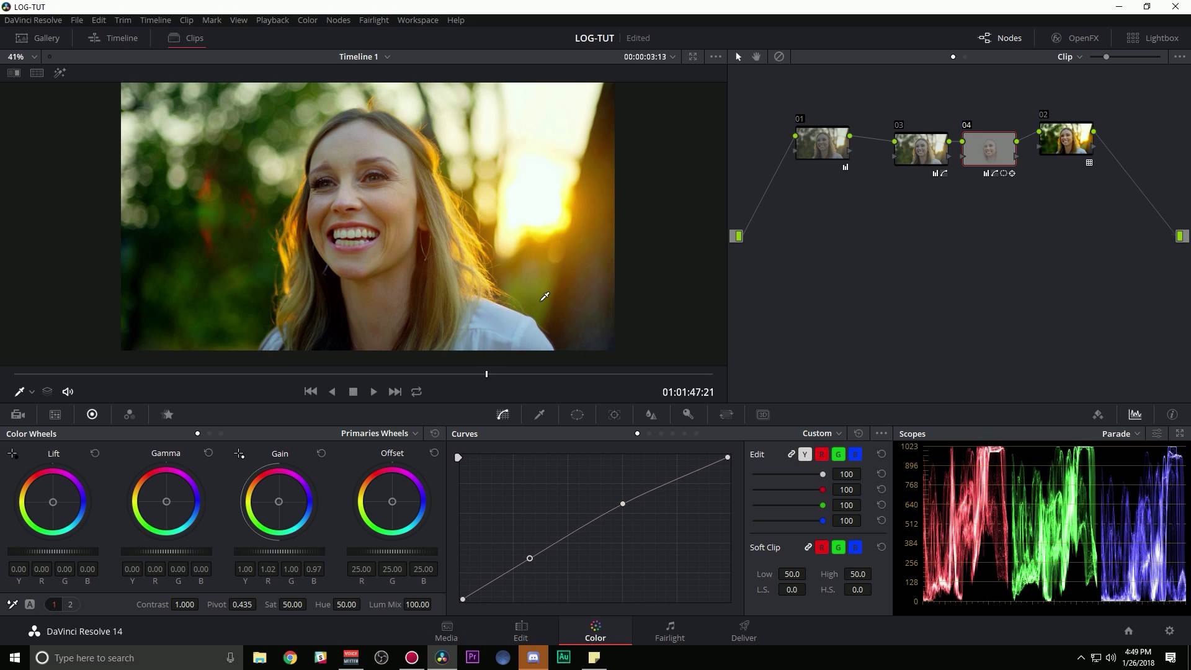
- Move to the woman-with-flower-vase clip and add serial node 02
{"action": "key", "text": "Down"}
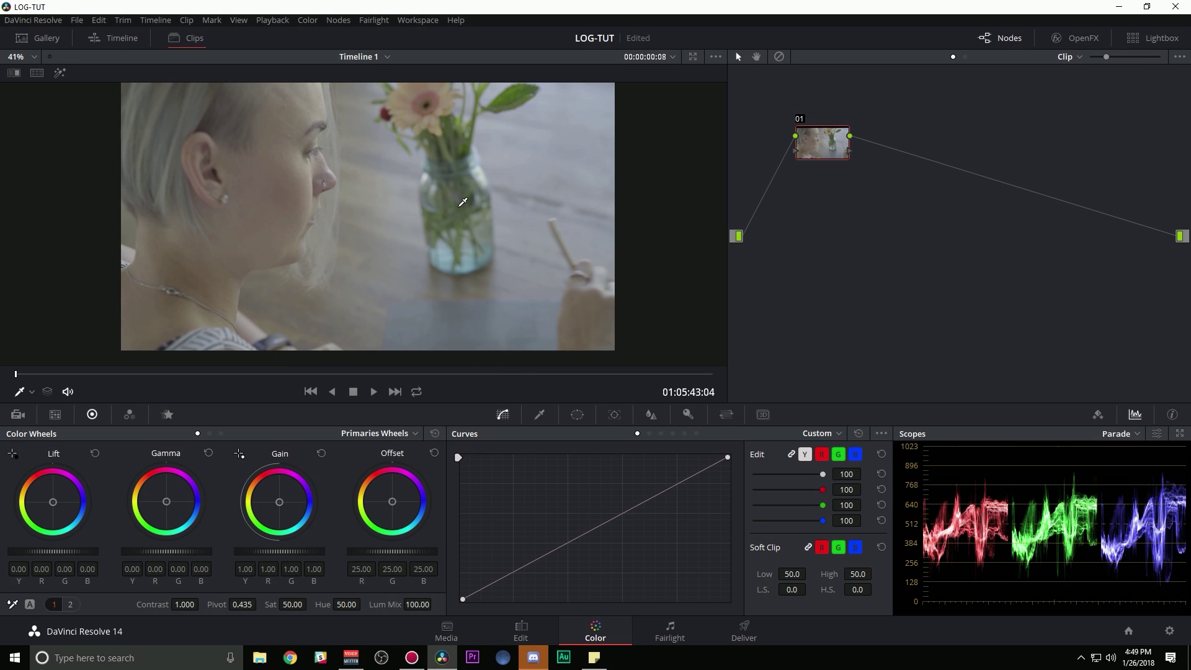
{"action": "key", "text": "alt+s"}
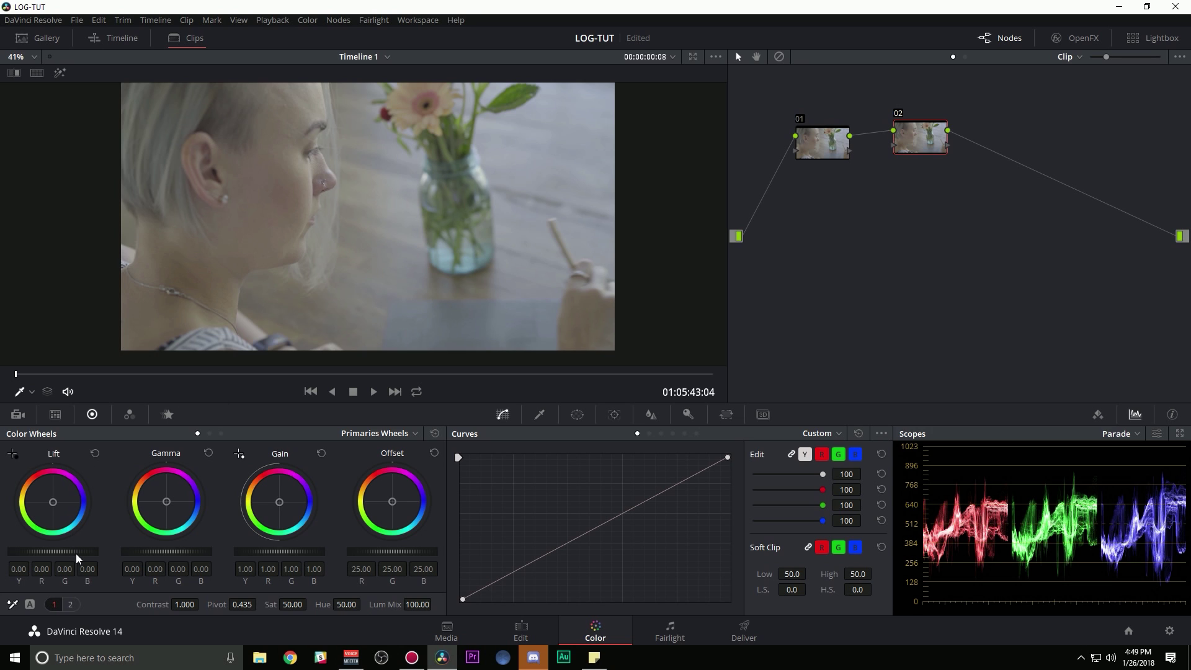
{"action": "scroll", "coordinate": [81, 554], "scroll_direction": "down", "scroll_amount": 4}
{"action": "scroll", "coordinate": [292, 549], "scroll_direction": "up", "scroll_amount": 7}
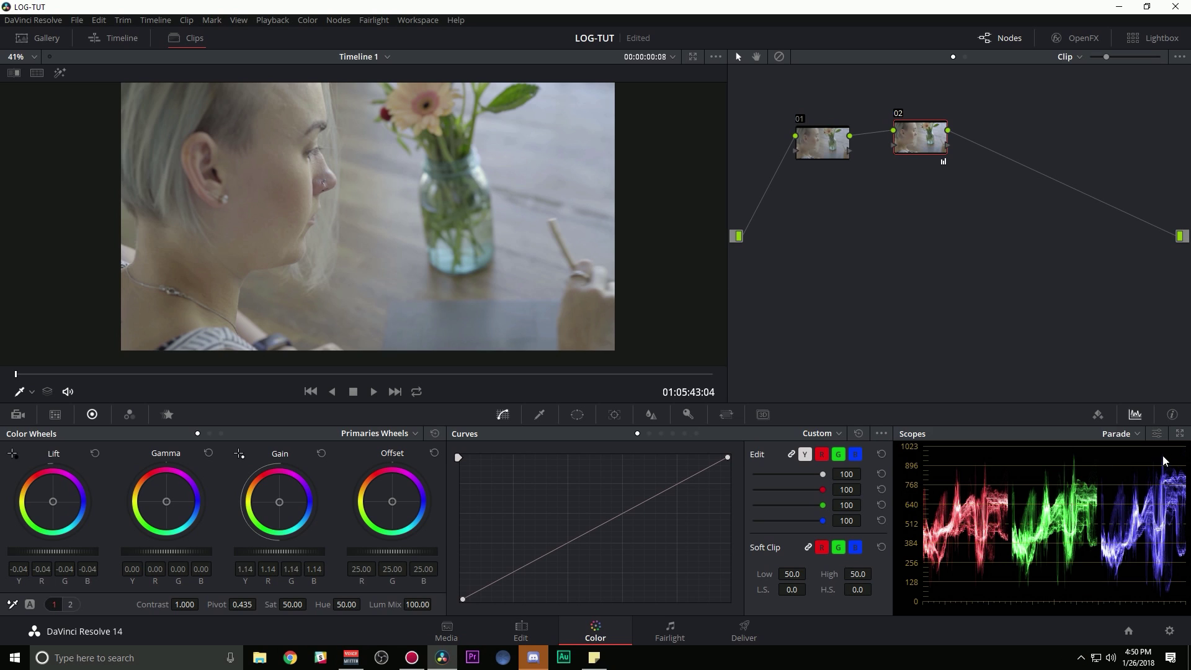
{"action": "scroll", "coordinate": [283, 551], "scroll_direction": "up", "scroll_amount": 4}
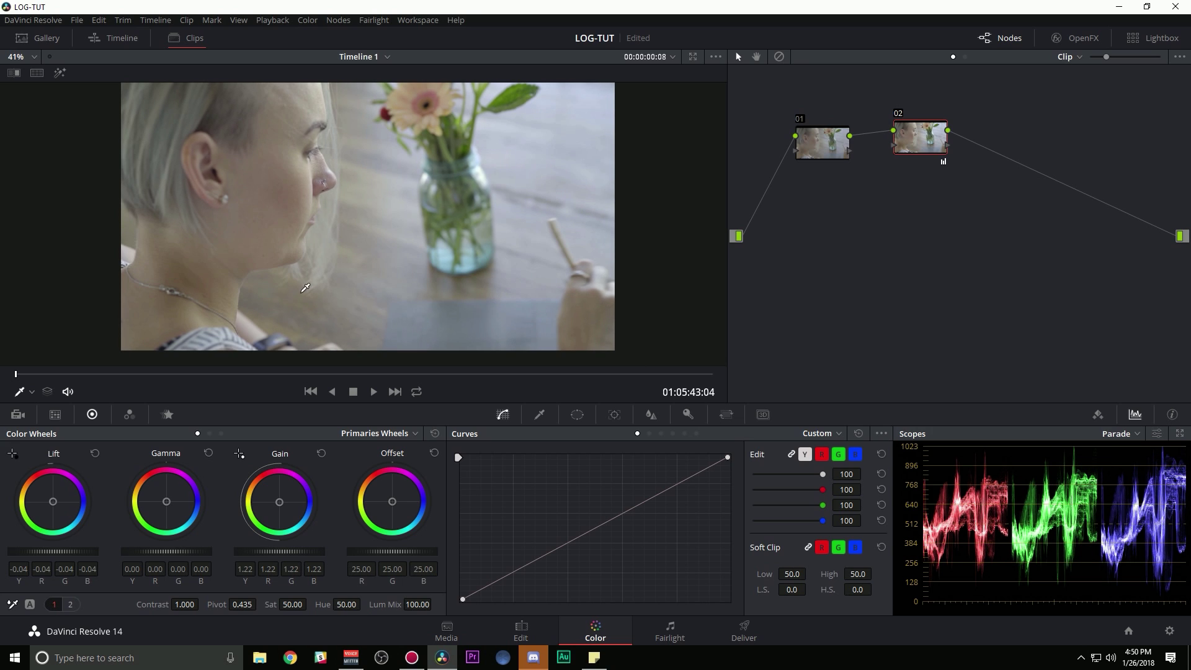
- Boost node 02's saturation to 75.20 while scrubbing through the clip
{"action": "left_click_drag", "start_coordinate": [254, 377], "coordinate": [378, 377]}
{"action": "scroll", "coordinate": [78, 553], "scroll_direction": "down", "scroll_amount": 1}
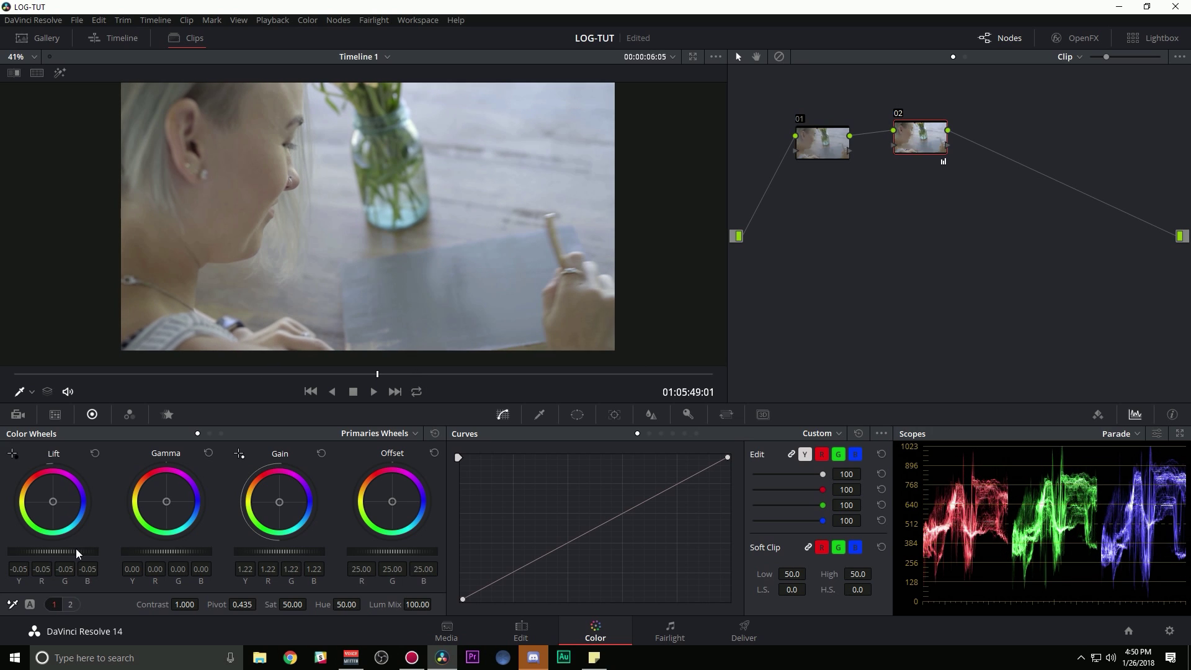
{"action": "scroll", "coordinate": [78, 552], "scroll_direction": "down", "scroll_amount": 1}
{"action": "left_click_drag", "start_coordinate": [237, 375], "coordinate": [442, 374]}
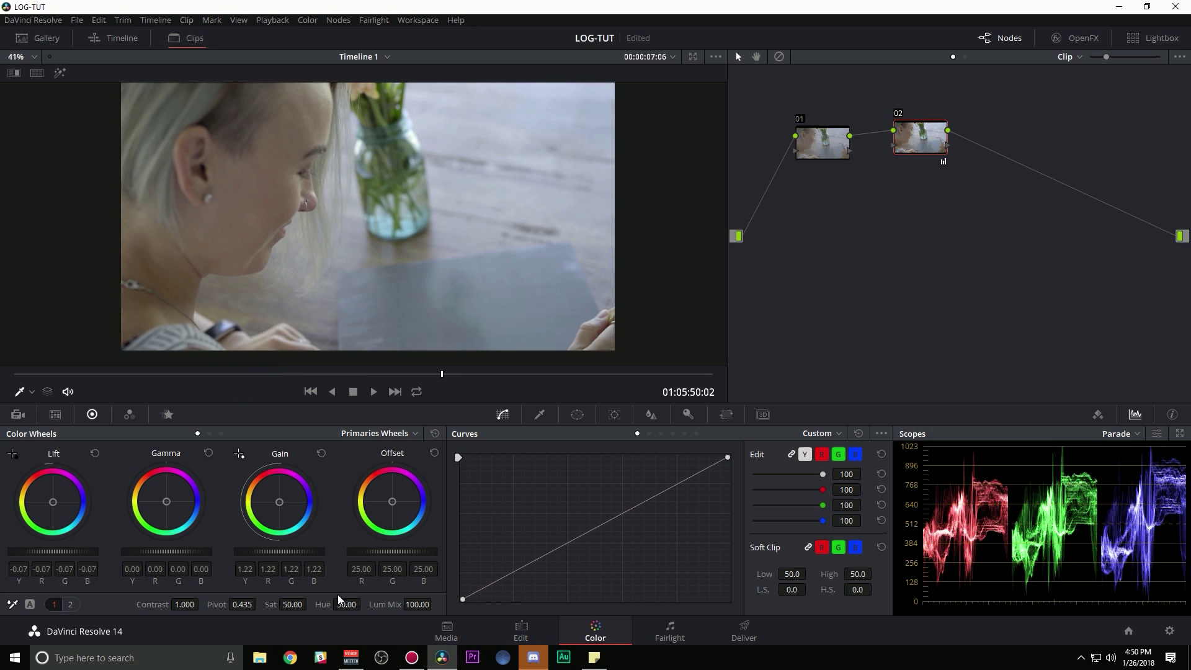
{"action": "left_click_drag", "start_coordinate": [283, 597], "coordinate": [320, 597]}
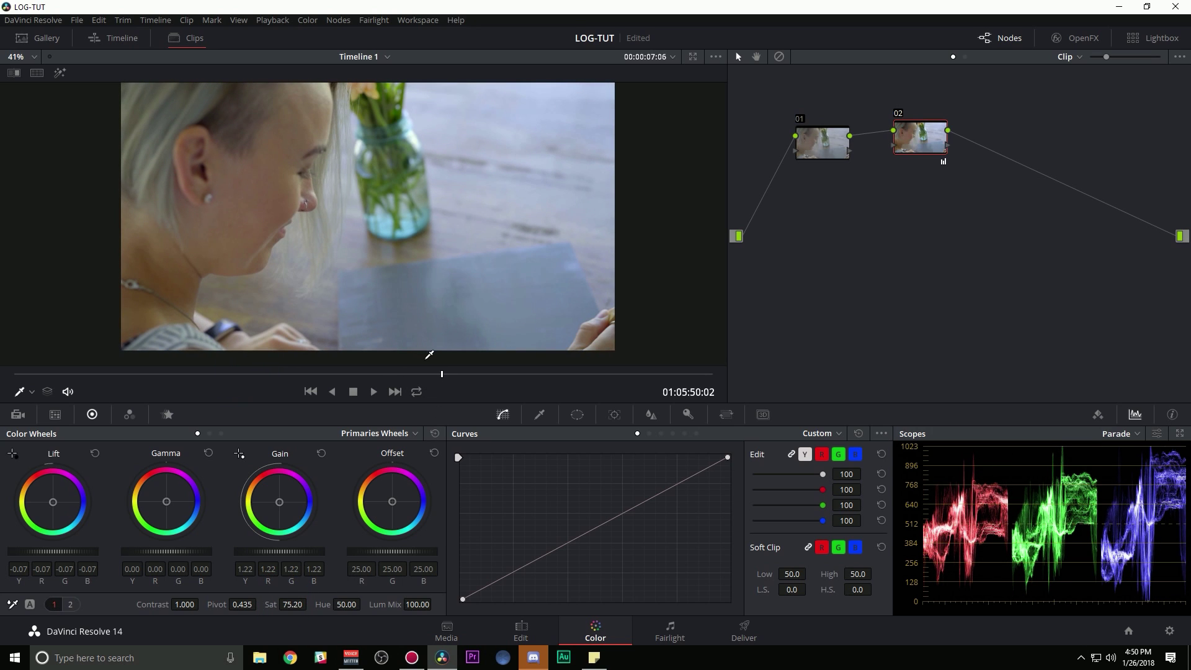
{"action": "left_click_drag", "start_coordinate": [441, 375], "coordinate": [349, 374]}
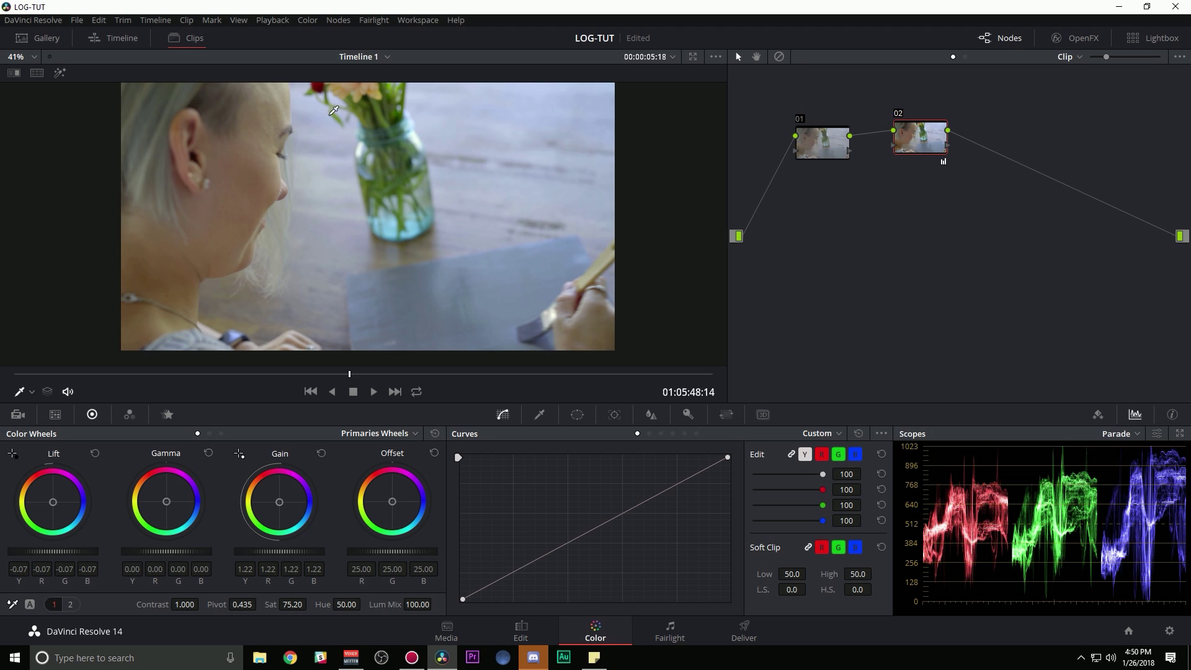
- Shift node 02 right and give node 01 an S-curve lifting highlights and deepening shadows
{"action": "left_click_drag", "start_coordinate": [920, 133], "coordinate": [970, 136]}
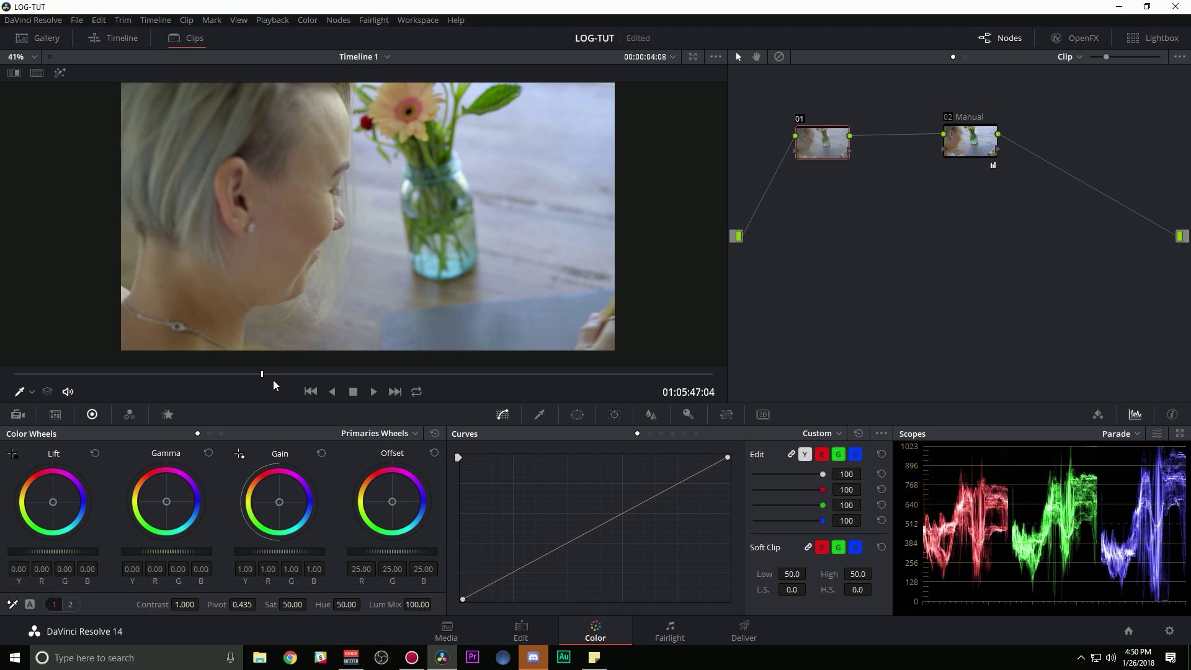
{"action": "left_click_drag", "start_coordinate": [695, 474], "coordinate": [685, 475]}
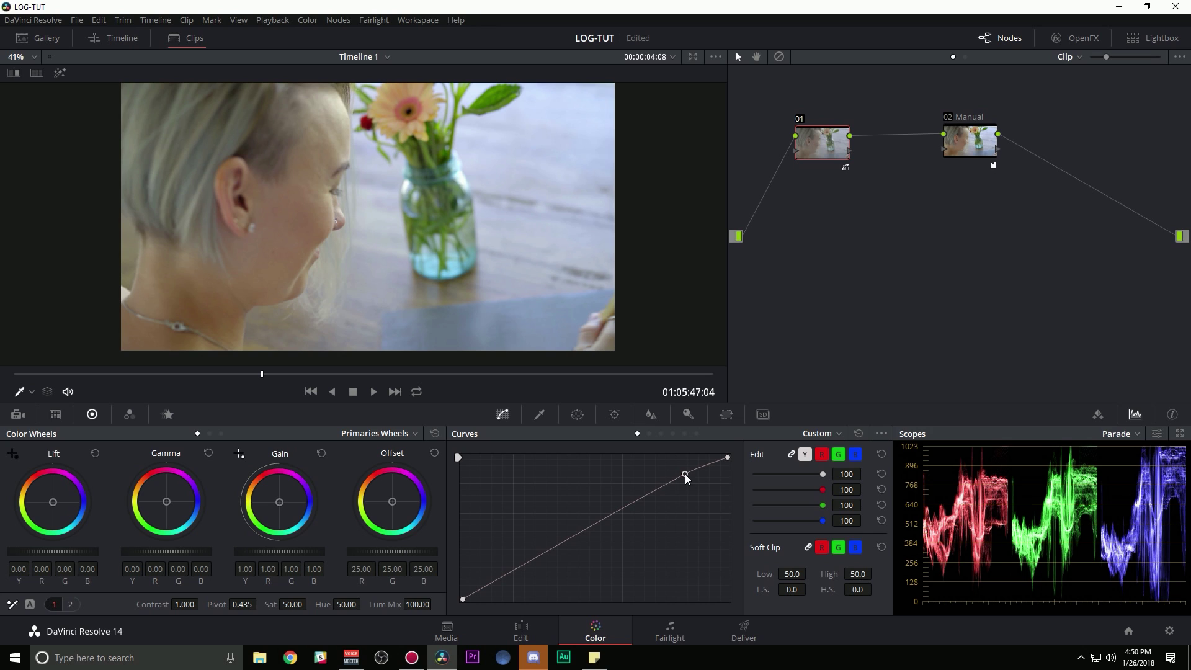
{"action": "left_click_drag", "start_coordinate": [505, 574], "coordinate": [519, 576]}
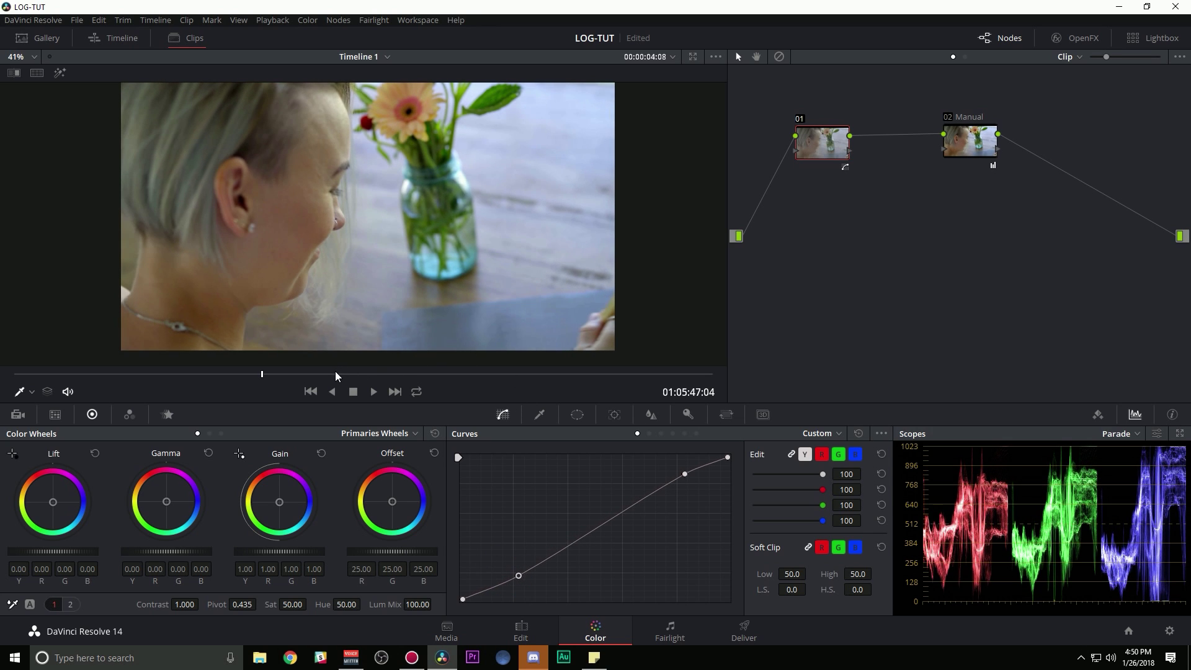
{"action": "left_click_drag", "start_coordinate": [336, 376], "coordinate": [404, 371]}
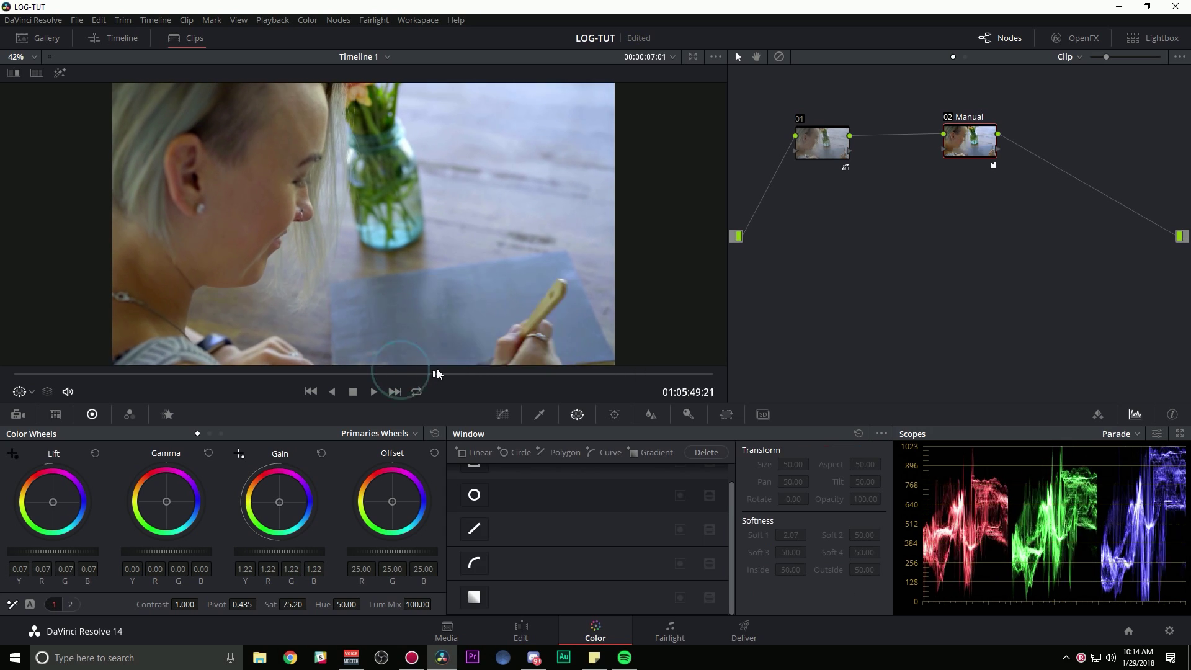
- Move the Manual node right and add a new node 03 after node 01
{"action": "left_click_drag", "start_coordinate": [437, 373], "coordinate": [473, 372]}
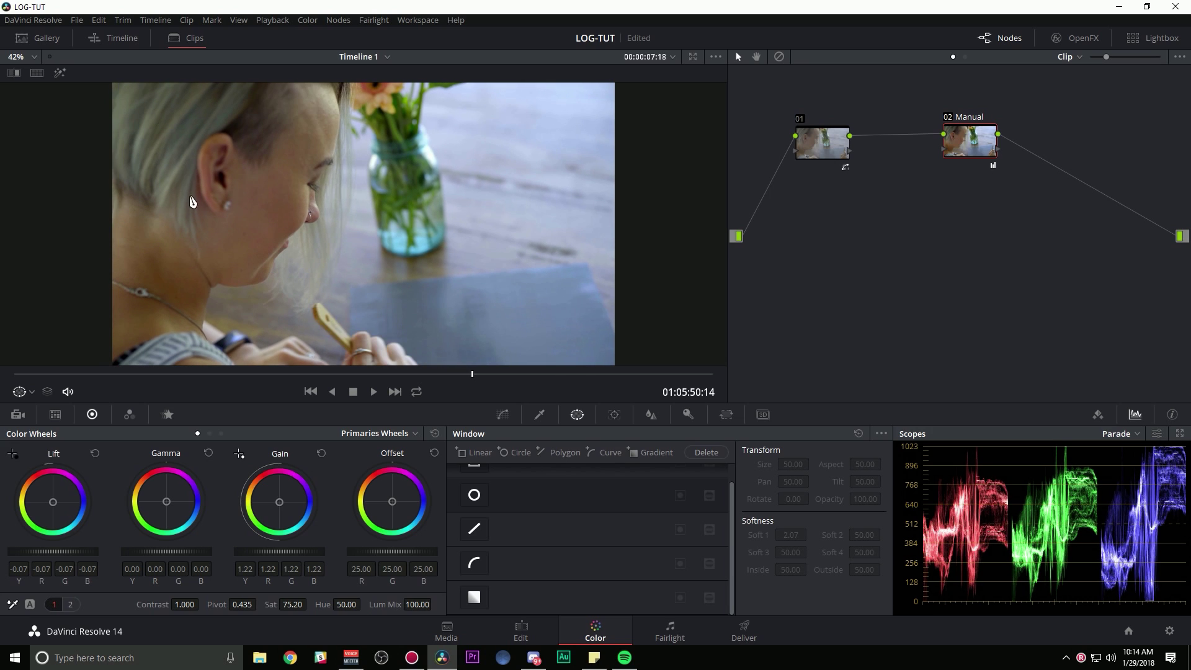
{"action": "left_click_drag", "start_coordinate": [474, 377], "coordinate": [327, 376]}
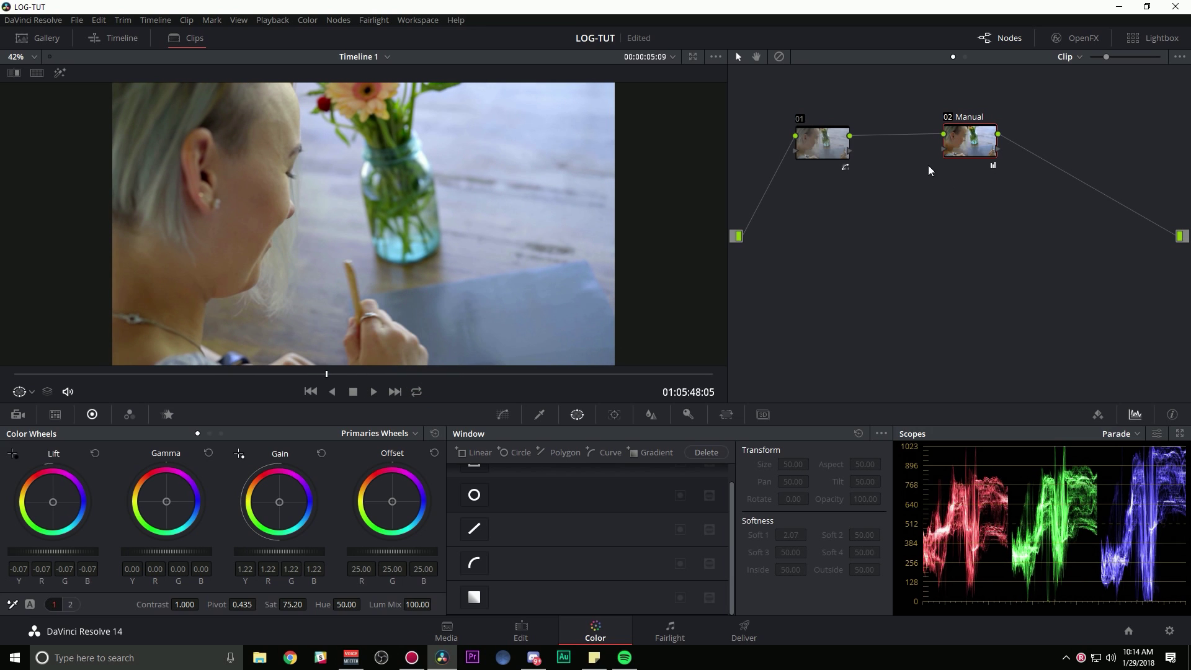
{"action": "left_click_drag", "start_coordinate": [956, 149], "coordinate": [1014, 149]}
{"action": "left_click", "coordinate": [830, 149]}
{"action": "key", "text": "alt+s"}
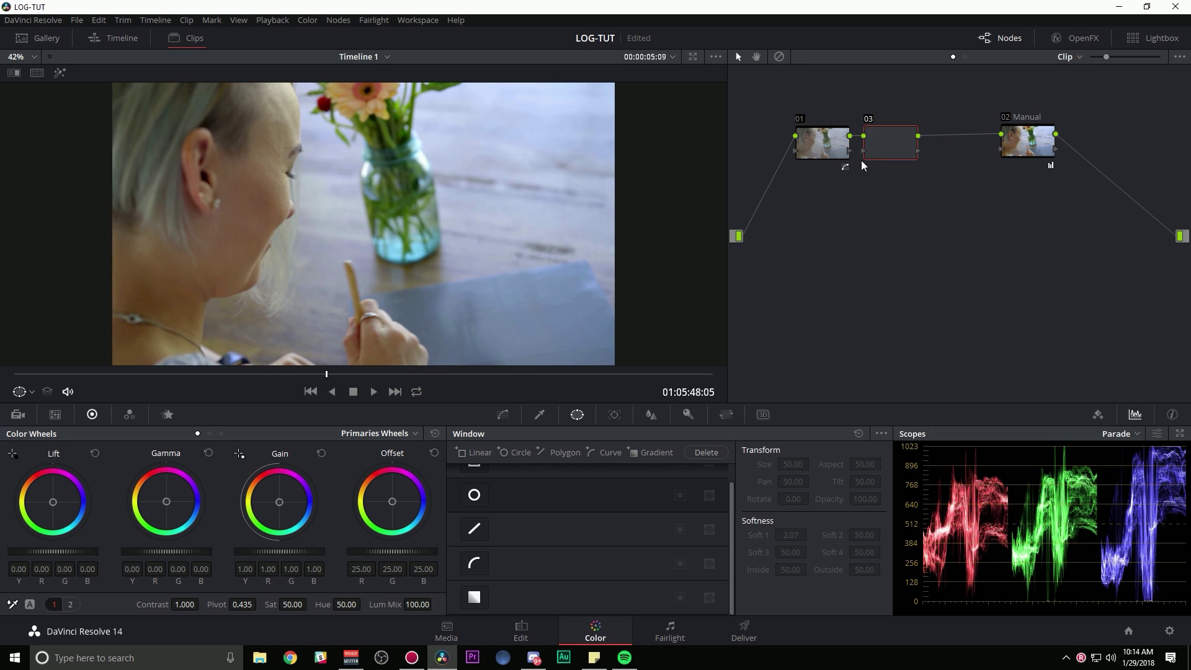
- Add two gradient windows darkening the upper-left and upper-right corners toward her ear
{"action": "left_click", "coordinate": [476, 598]}
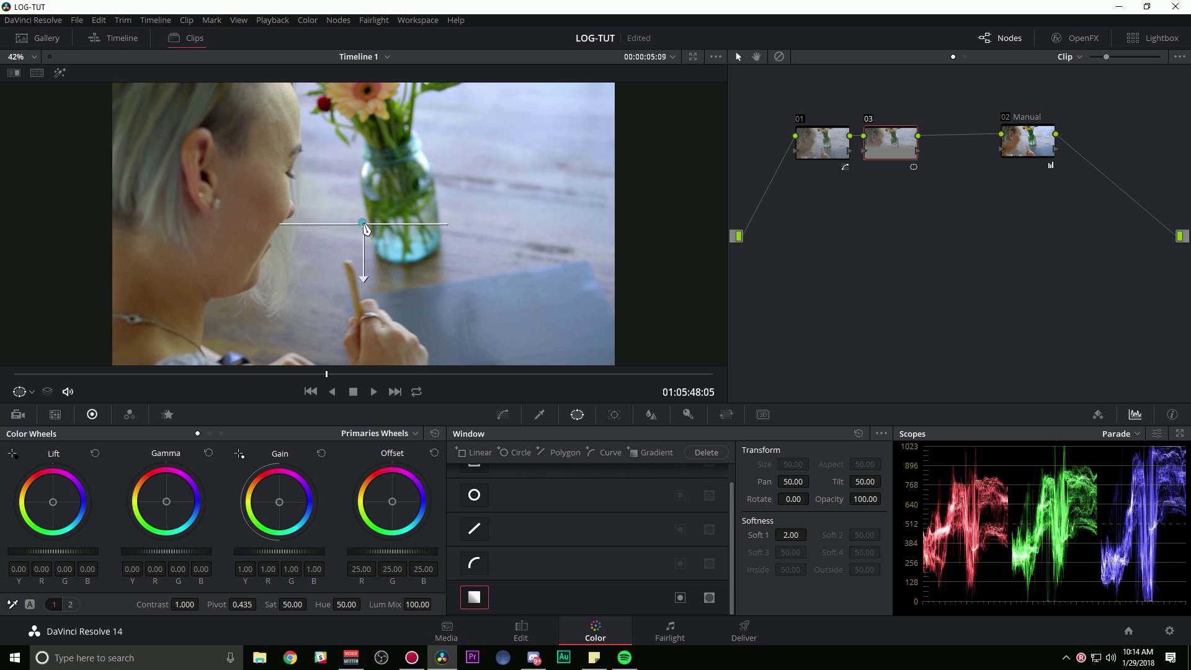
{"action": "left_click_drag", "start_coordinate": [117, 176], "coordinate": [259, 172]}
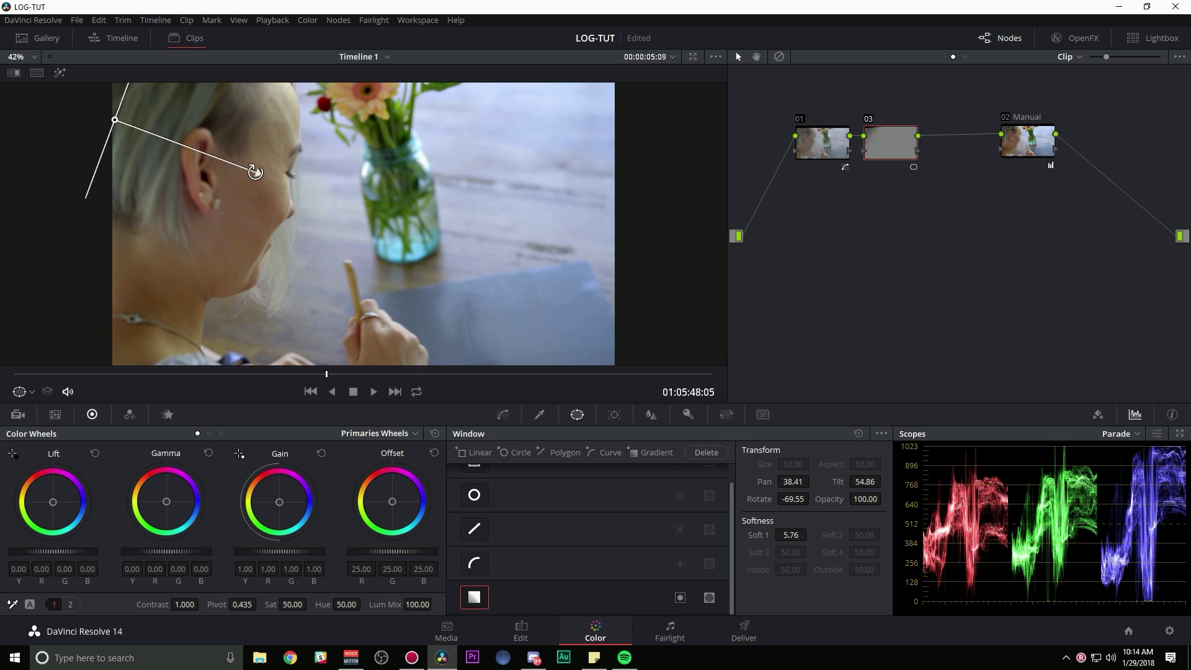
{"action": "scroll", "coordinate": [190, 551], "scroll_direction": "down", "scroll_amount": 3}
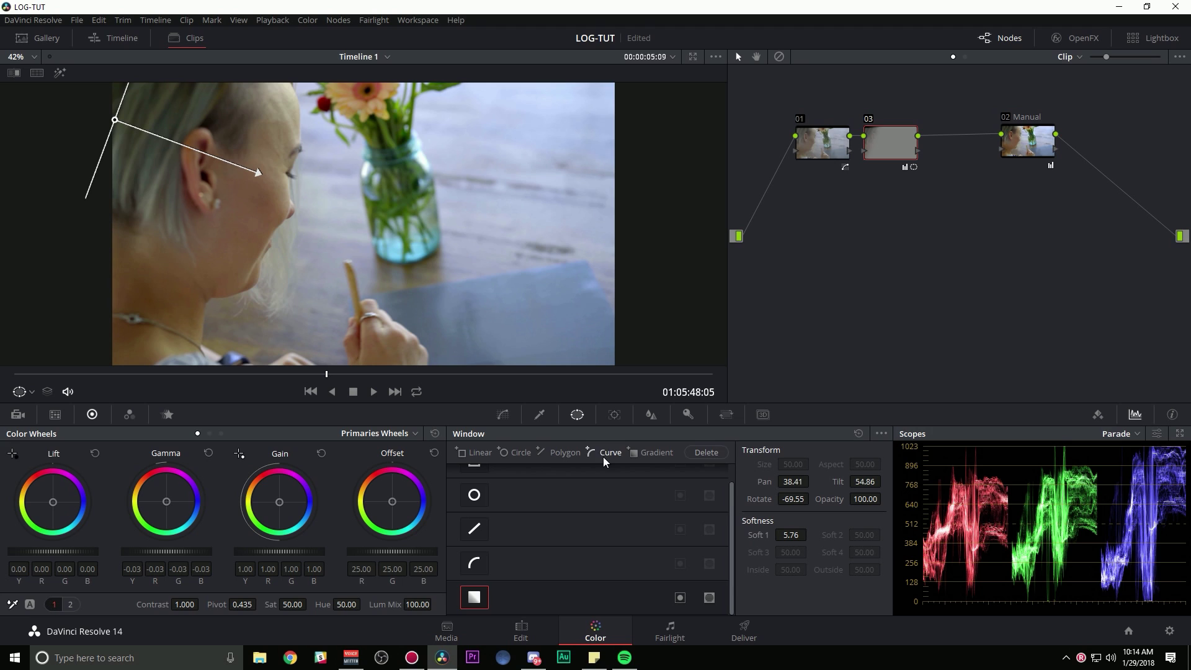
{"action": "left_click", "coordinate": [652, 452]}
{"action": "left_click_drag", "start_coordinate": [364, 234], "coordinate": [518, 273]}
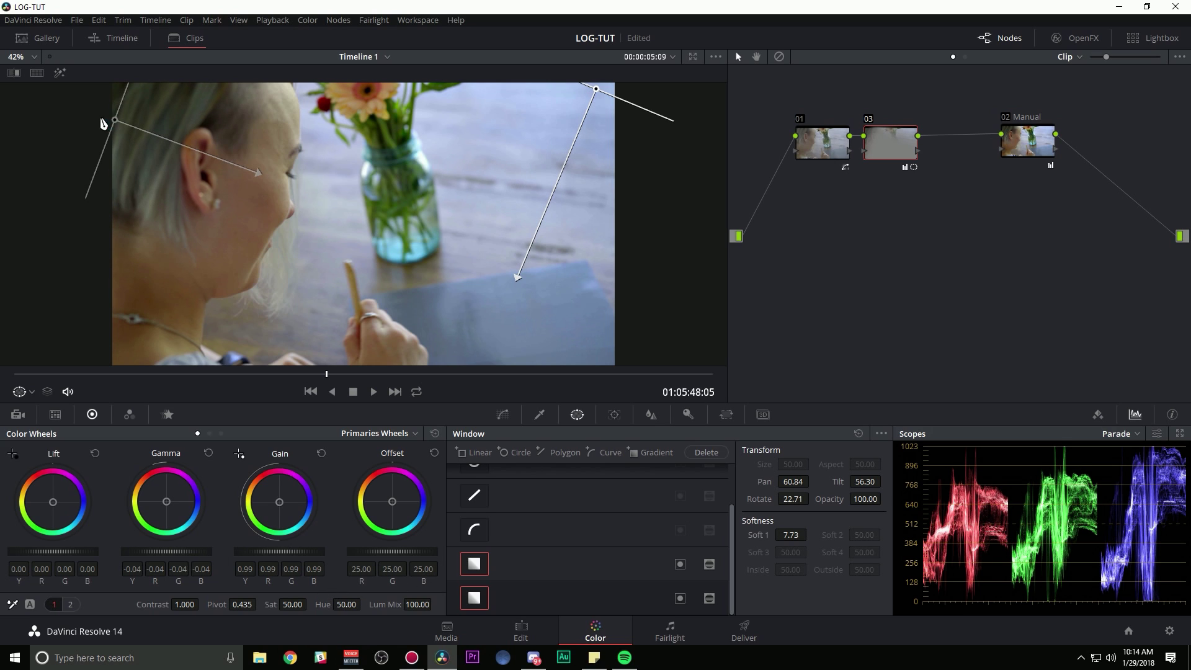
{"action": "left_click_drag", "start_coordinate": [111, 124], "coordinate": [23, 102]}
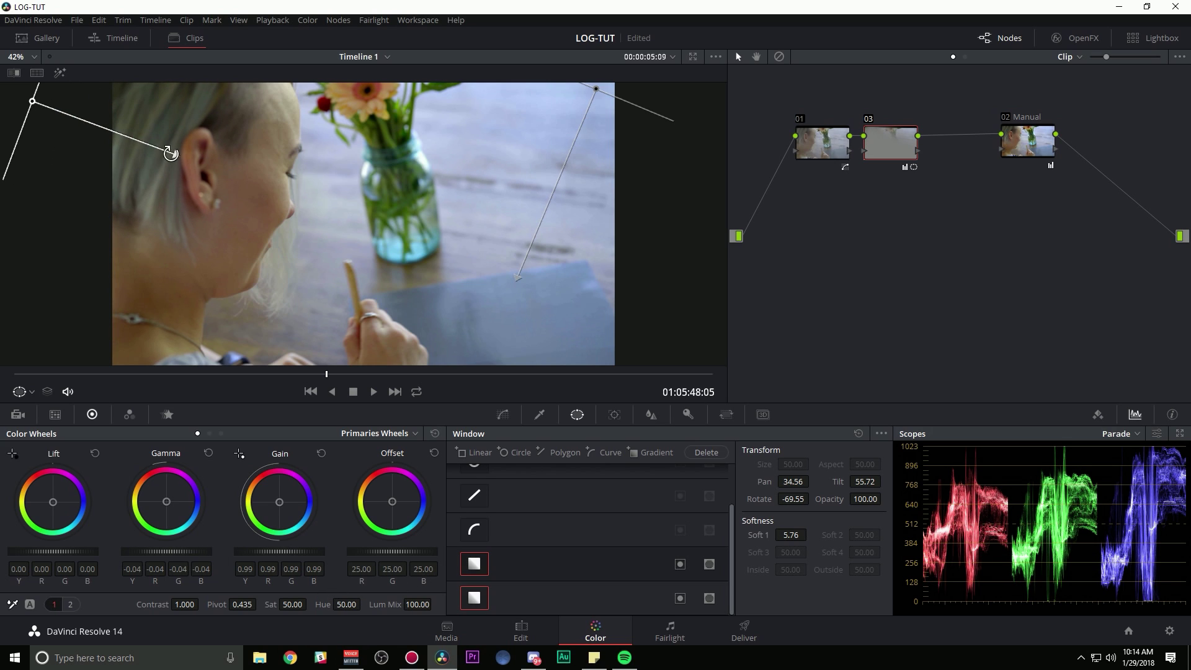
{"action": "left_click_drag", "start_coordinate": [175, 154], "coordinate": [203, 178]}
- Play the clip from the start with looped playback to review the vignette
{"action": "scroll", "coordinate": [348, 230], "scroll_direction": "down", "scroll_amount": 2}
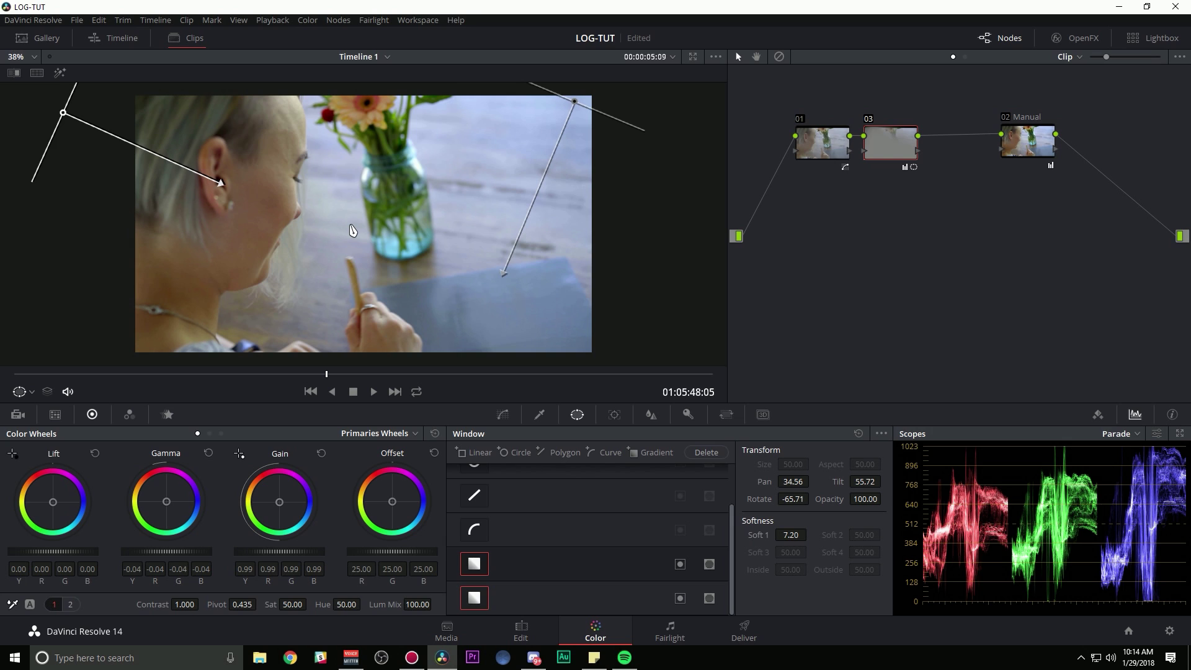
{"action": "left_click_drag", "start_coordinate": [327, 375], "coordinate": [15, 375]}
{"action": "key", "text": "space"}
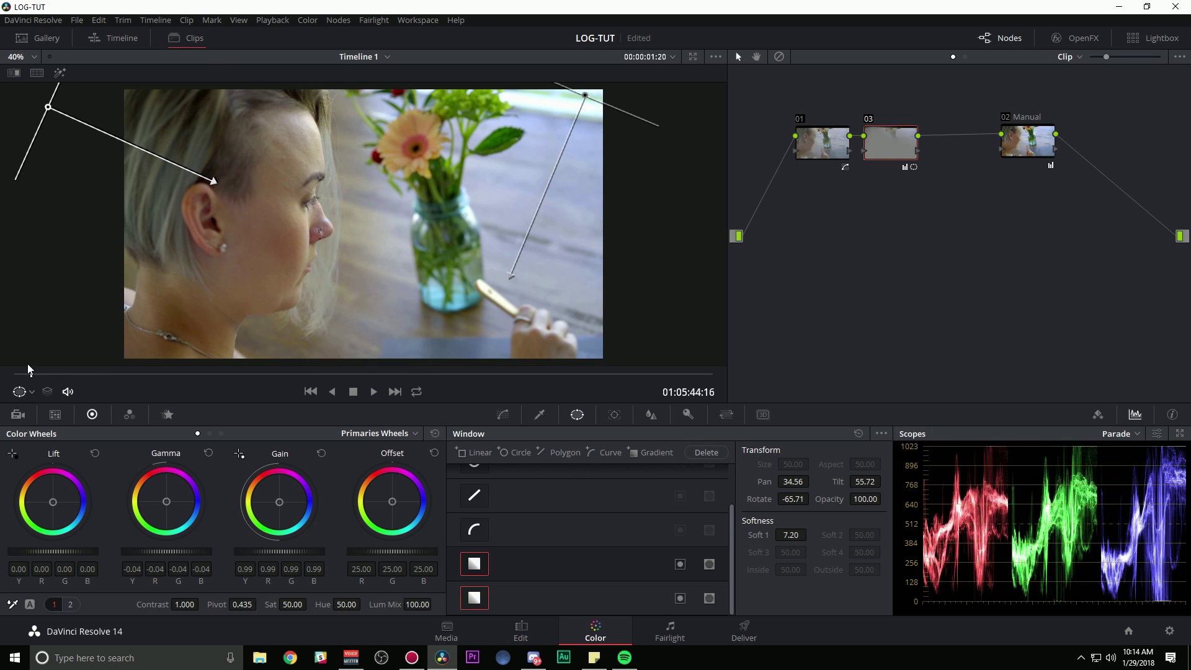
{"action": "left_click", "coordinate": [416, 391]}
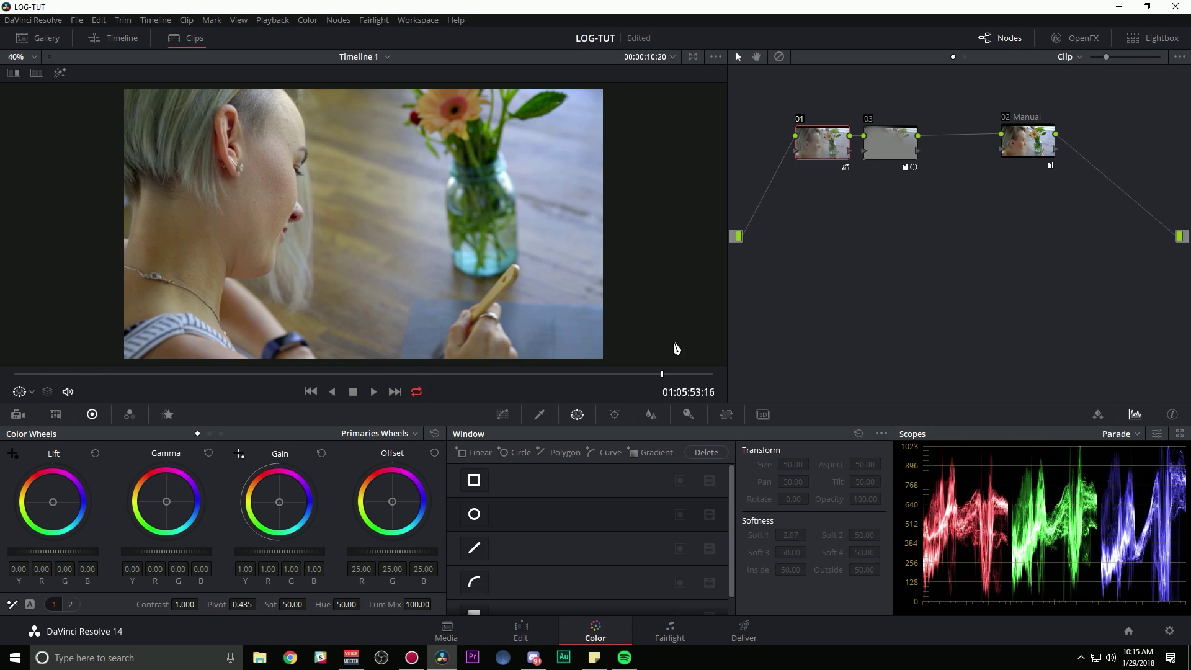
- Switch node 03 off and on to compare the gradient darkening
{"action": "left_click", "coordinate": [869, 119]}
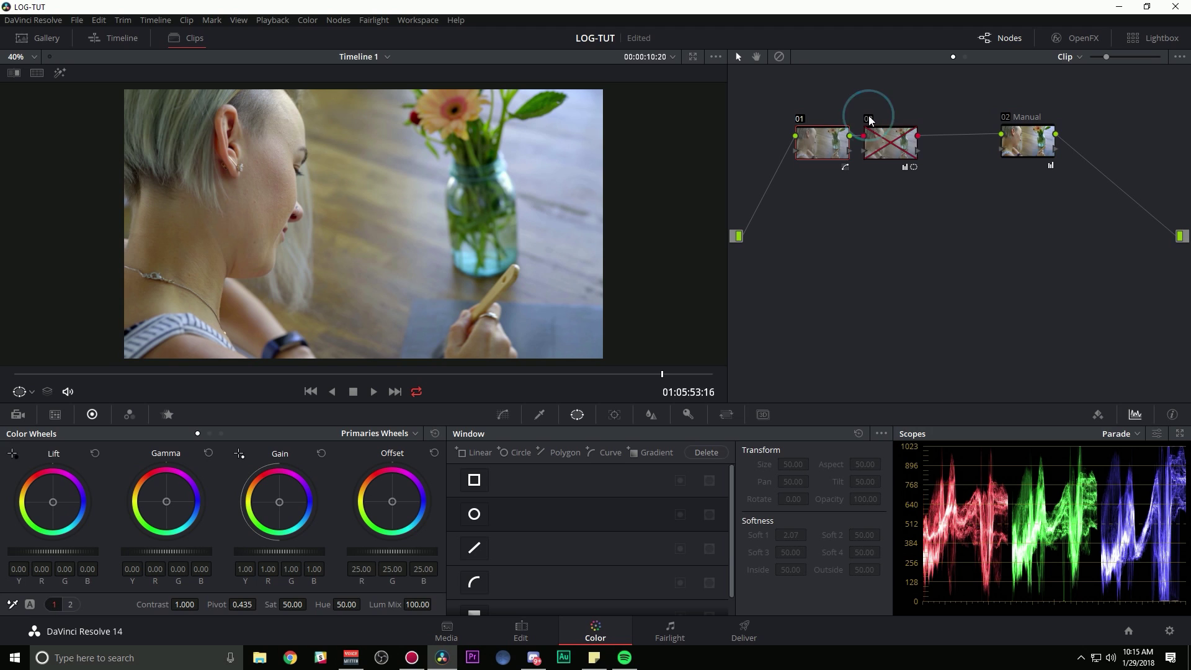
{"action": "left_click", "coordinate": [868, 119]}
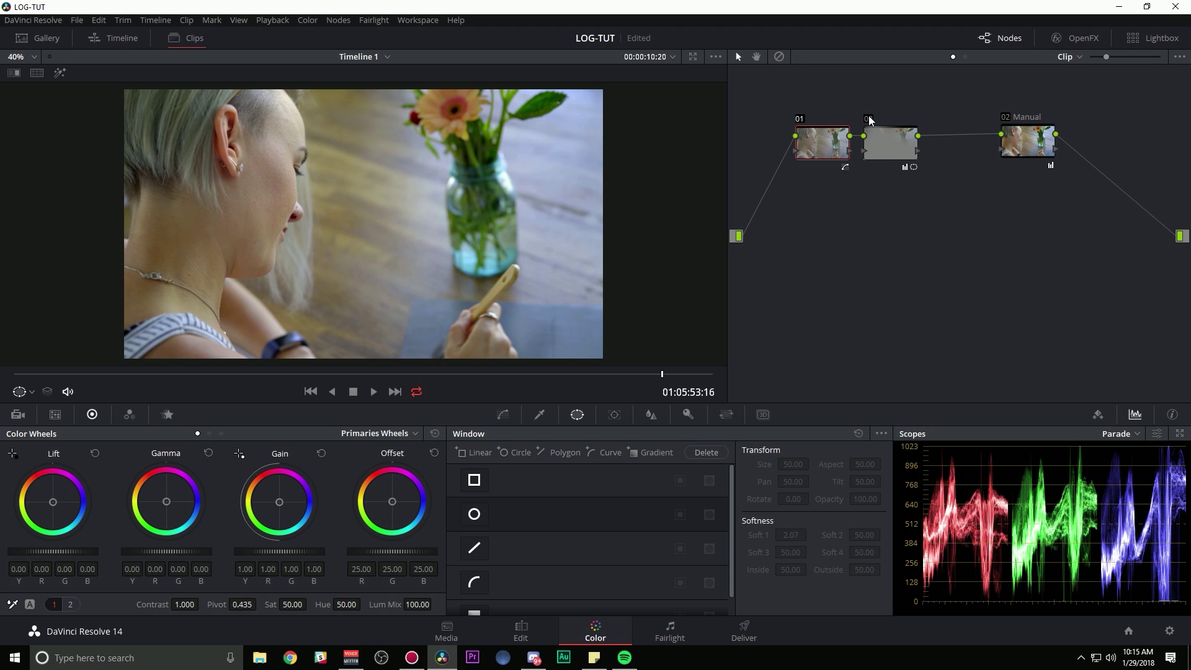
{"action": "left_click", "coordinate": [453, 375]}
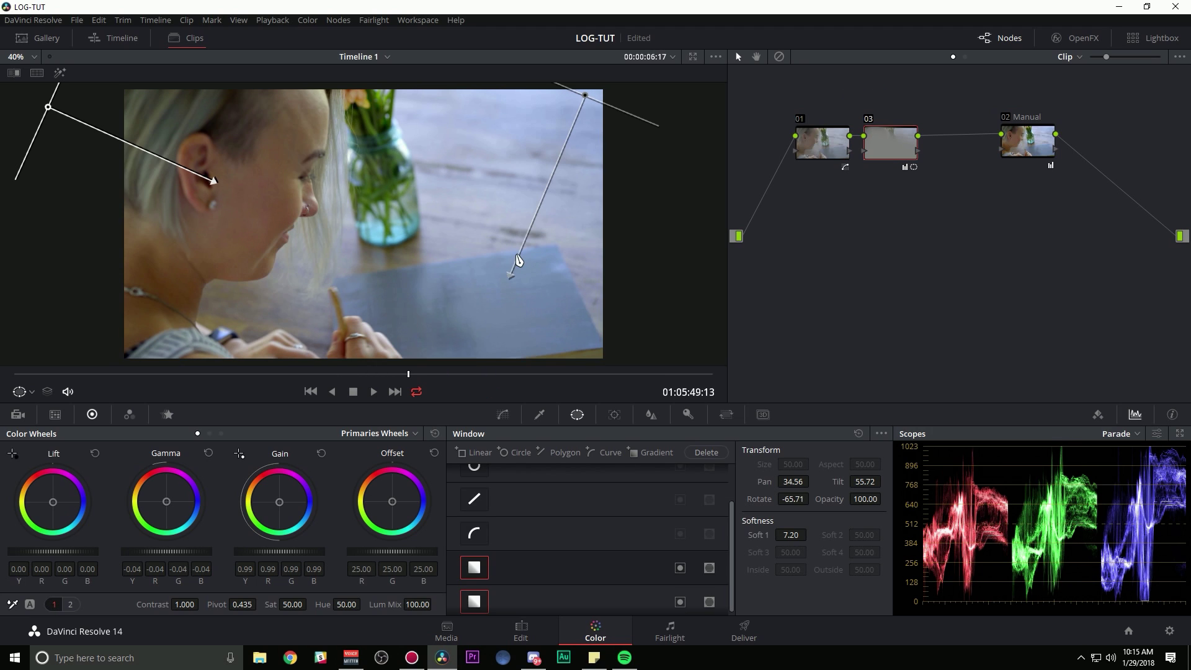
- Rotate the upper-right gradient to 31.12, then bypass all grading to view the ungraded footage
{"action": "left_click_drag", "start_coordinate": [520, 260], "coordinate": [652, 164]}
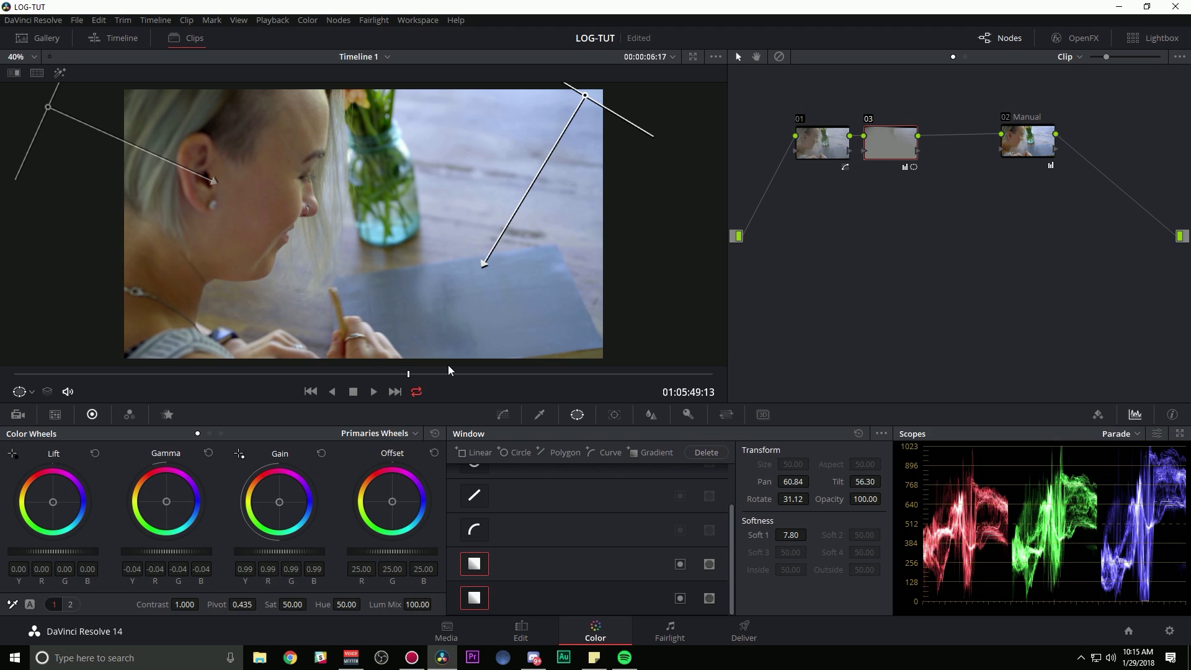
{"action": "left_click", "coordinate": [485, 375]}
{"action": "left_click", "coordinate": [780, 58]}
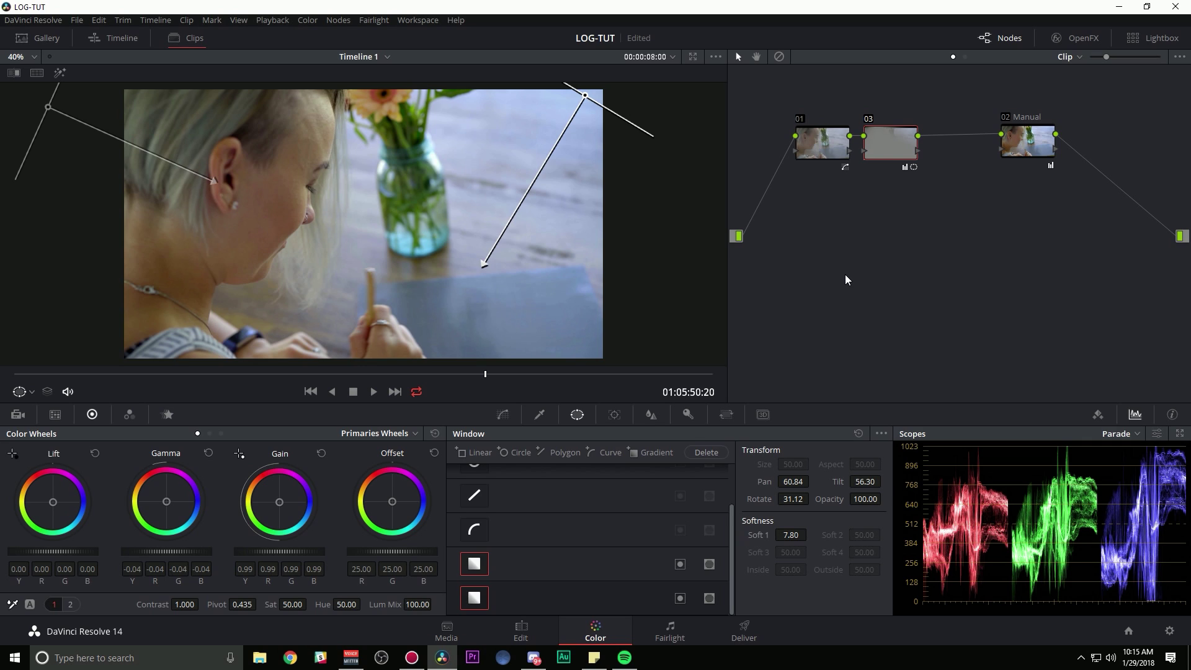
{"action": "key", "text": "shift+d"}
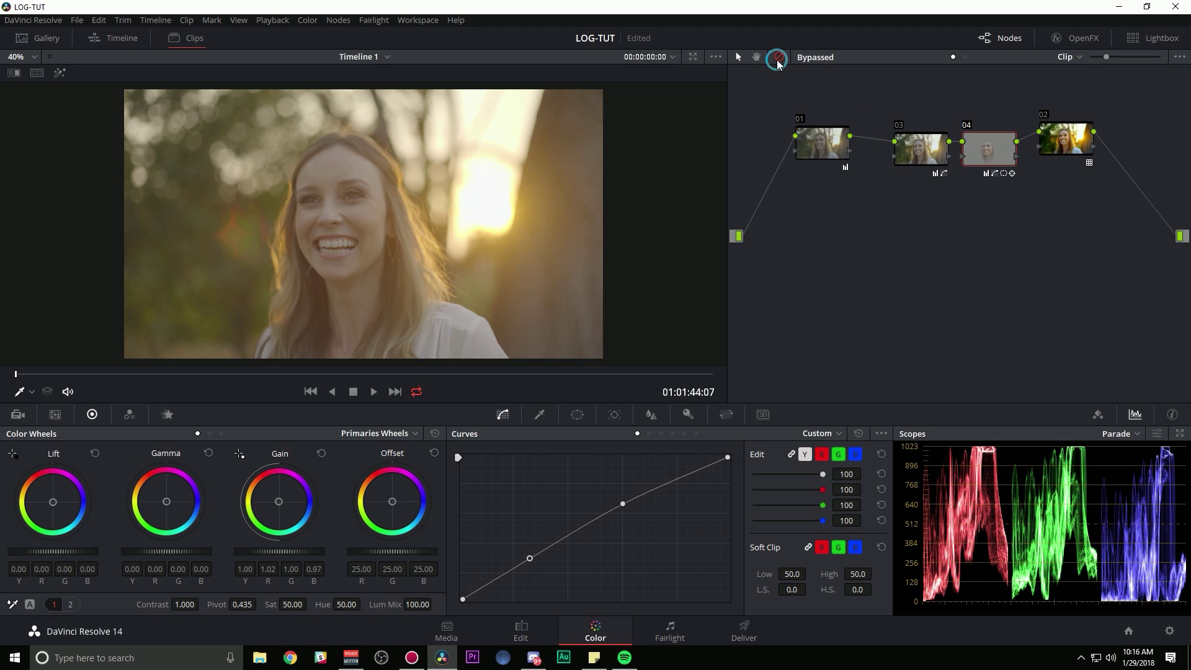
- Restore grading, return to the woman-writing clip and toggle bypass to compare its grade
{"action": "left_click", "coordinate": [778, 61]}
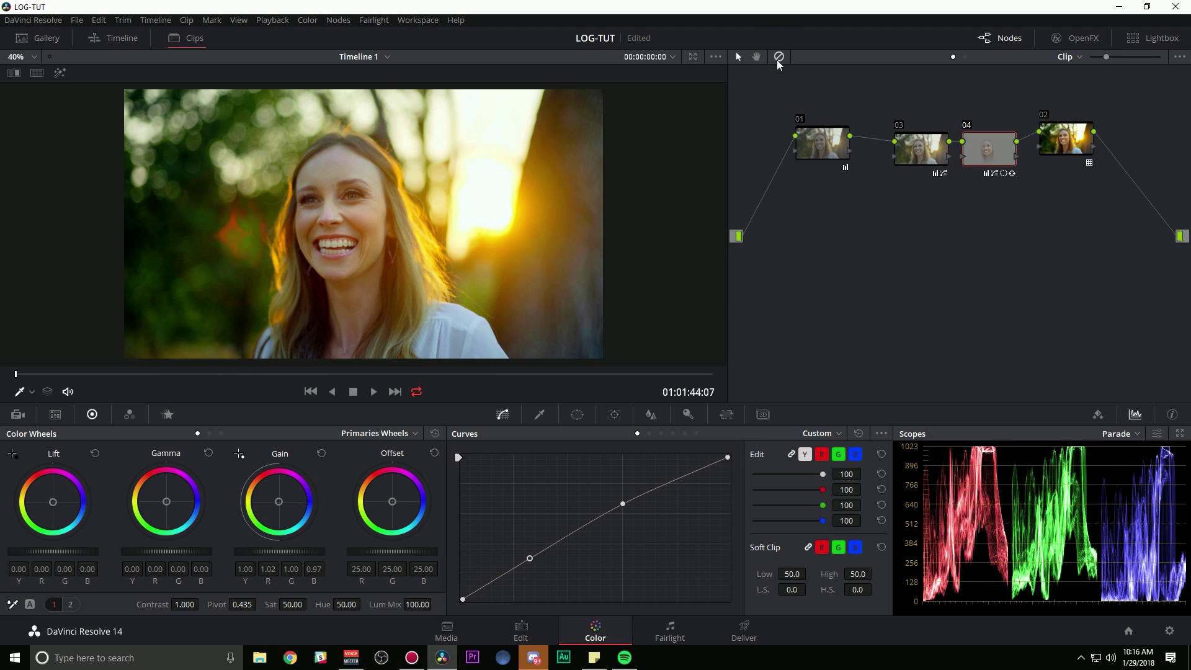
{"action": "key", "text": "Up"}
{"action": "left_click", "coordinate": [780, 59]}
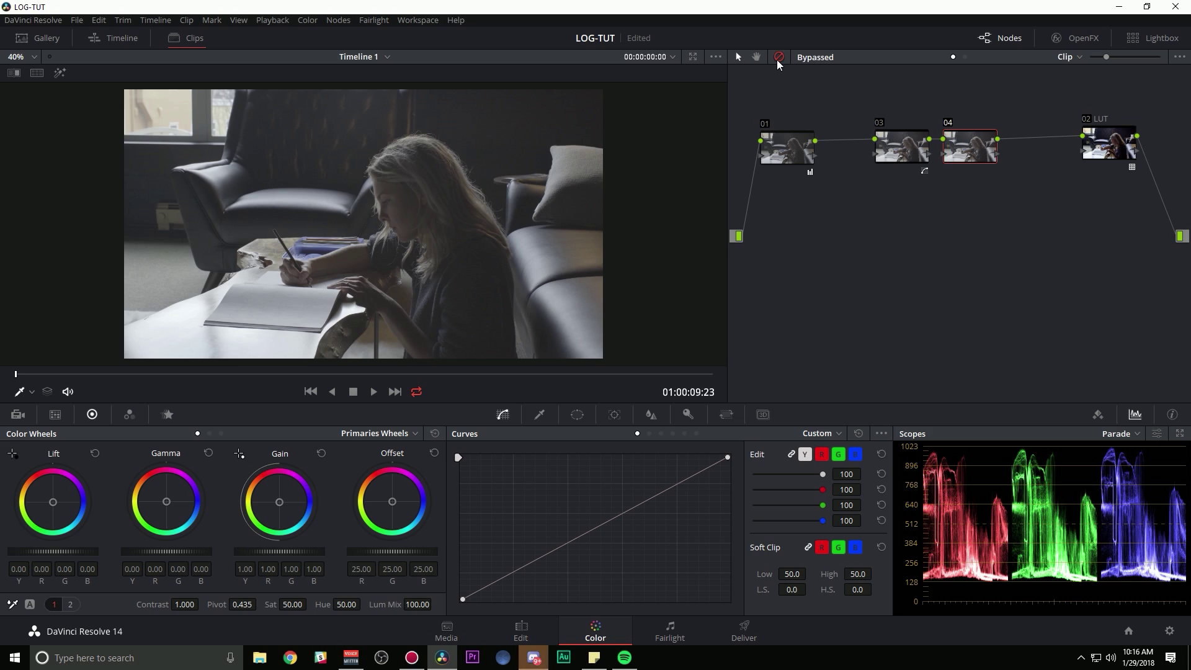
{"action": "left_click", "coordinate": [778, 60]}
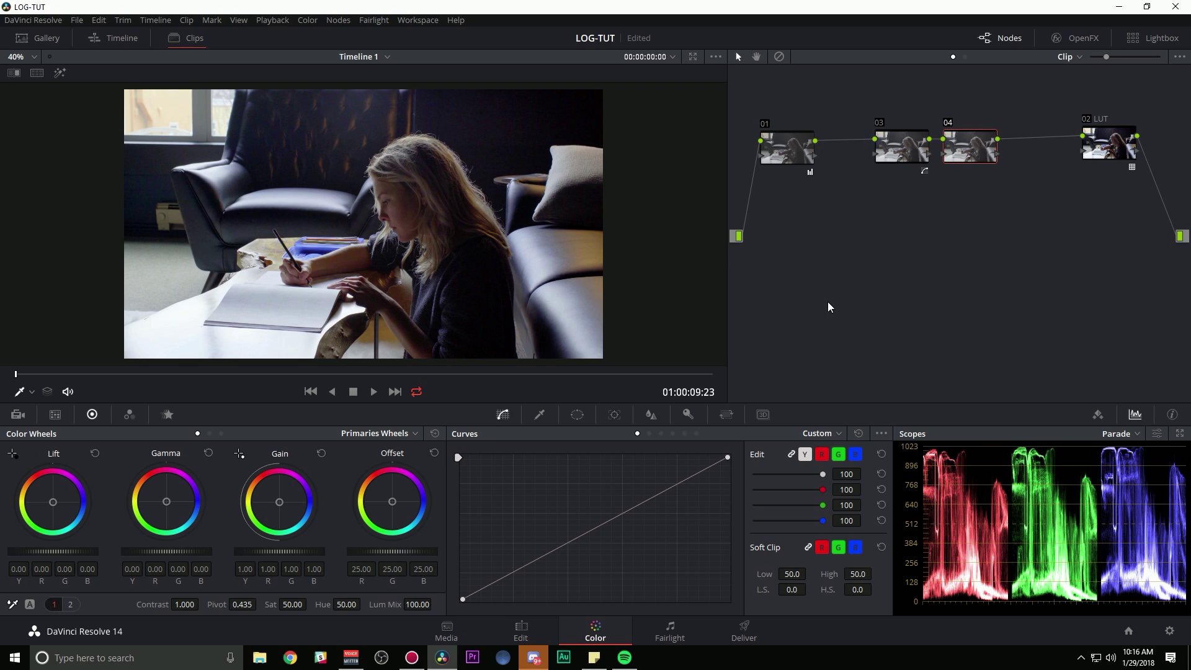
{"action": "left_click", "coordinate": [856, 287]}
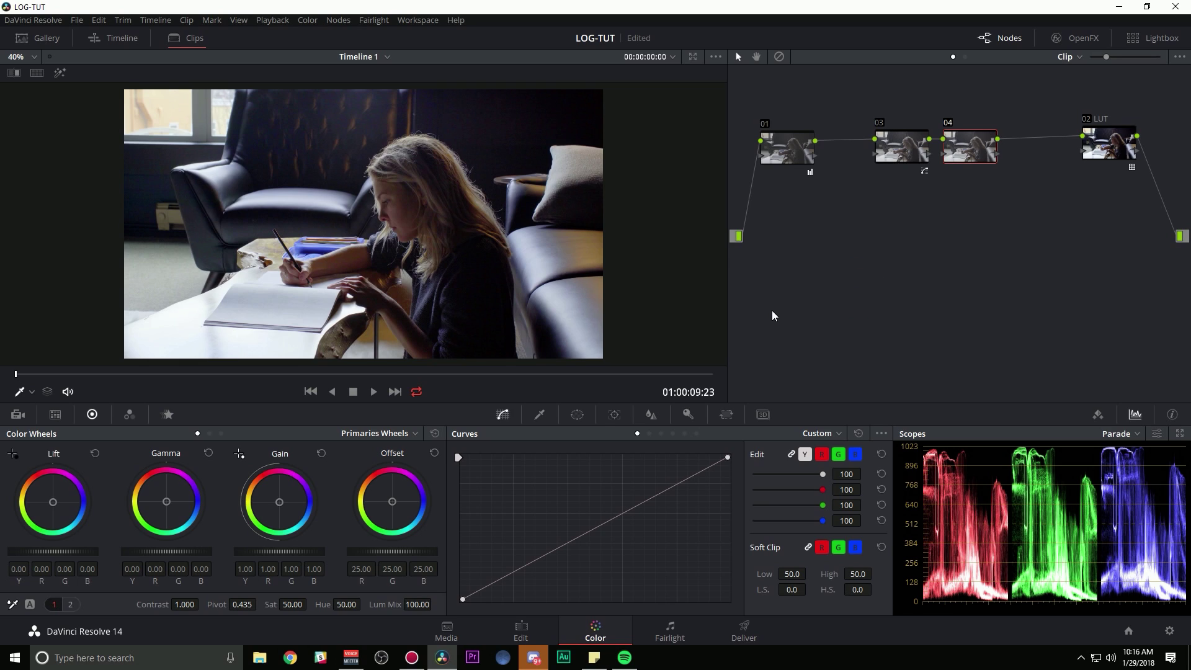